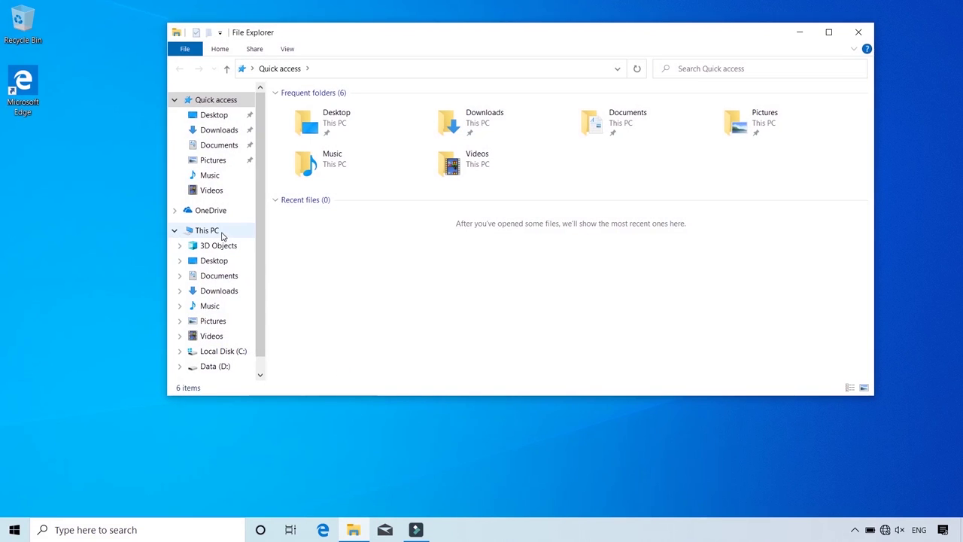
Step: Open the 1 Chipset folder inside Dell > 2 Drivers on the Data (D:) drive
{"action": "left_click", "coordinate": [221, 234]}
{"action": "left_click", "coordinate": [506, 252]}
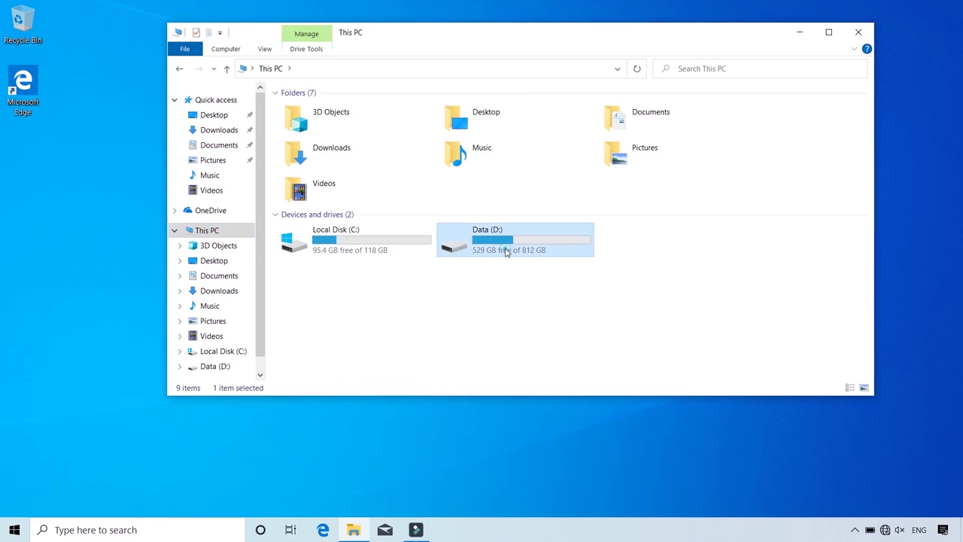
{"action": "double_click", "coordinate": [505, 252]}
{"action": "left_click", "coordinate": [326, 111]}
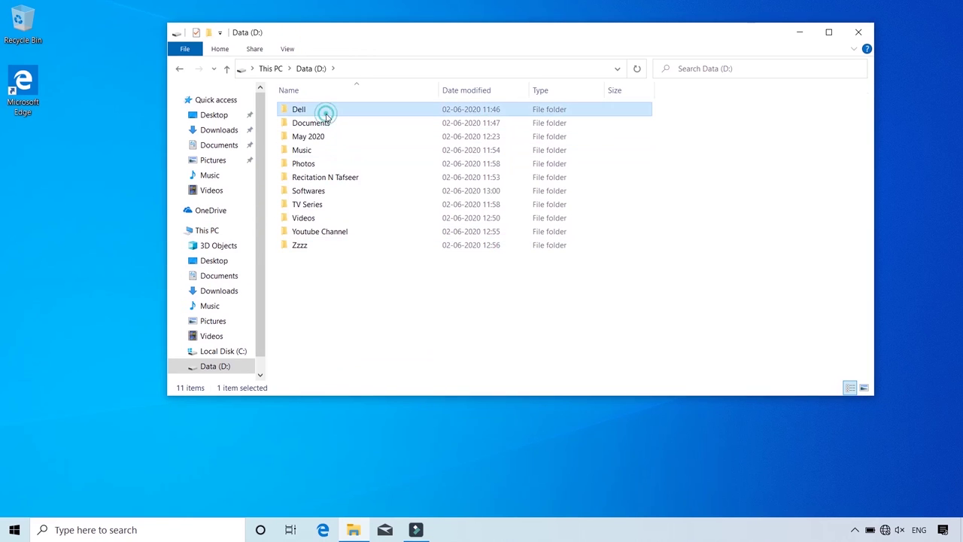
{"action": "double_click", "coordinate": [325, 113]}
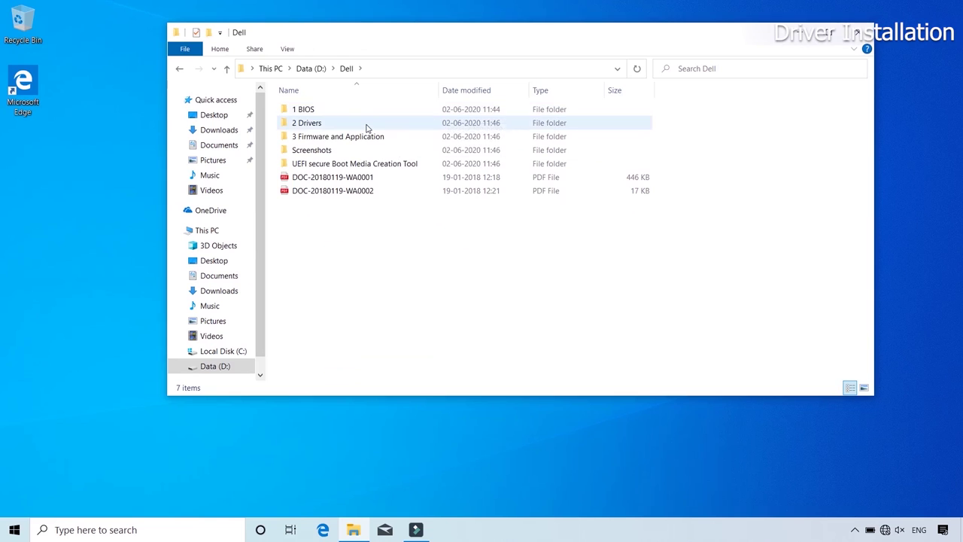
{"action": "double_click", "coordinate": [365, 125]}
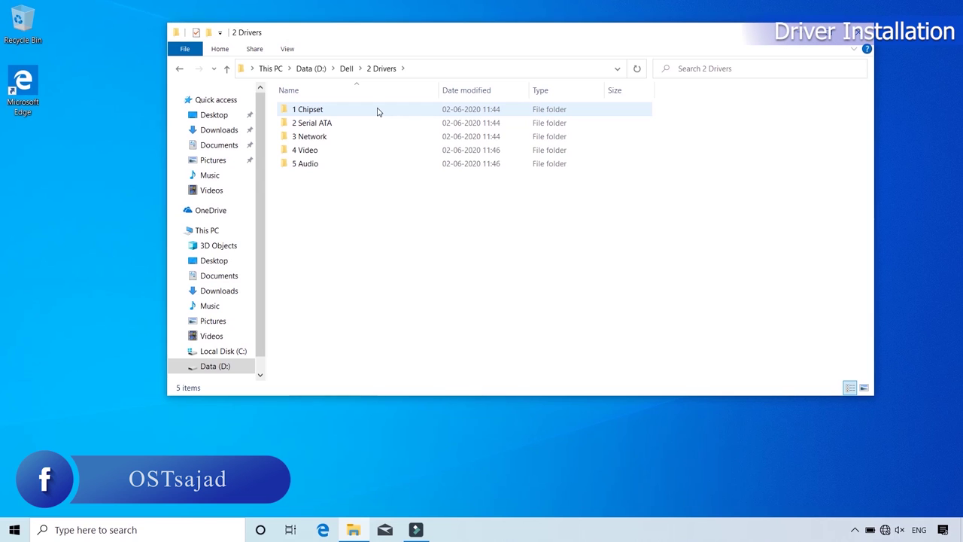
{"action": "double_click", "coordinate": [378, 111]}
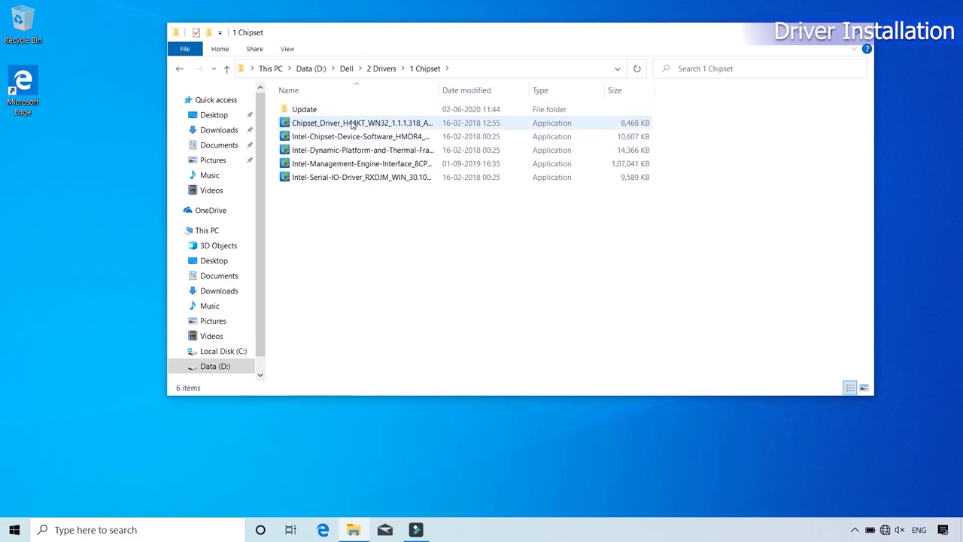
Step: Run the Chipset_Driver_H44KT package and install Intel Chipset Device Software, choosing to restart later
{"action": "left_click", "coordinate": [352, 125]}
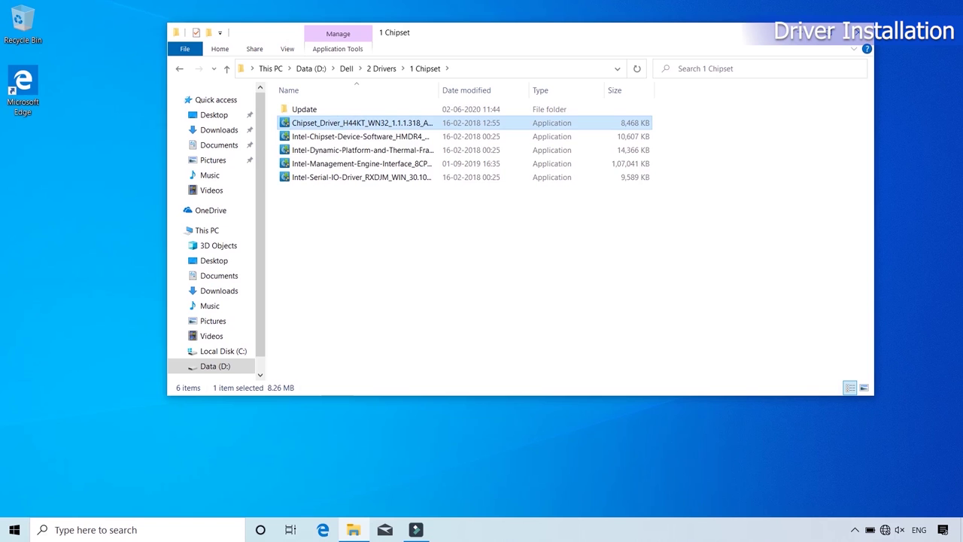
{"action": "key", "text": "Return"}
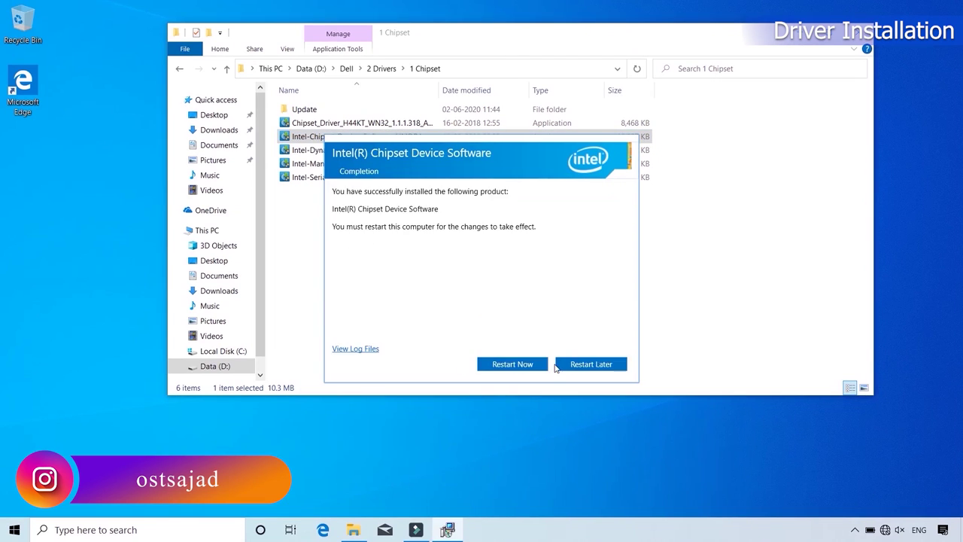
{"action": "left_click", "coordinate": [558, 364]}
Step: Install the Intel Dynamic Platform and Thermal Framework driver and the Intel Management Engine Components from the 1 Chipset folder
{"action": "key", "text": "Down"}
{"action": "key", "text": "Return"}
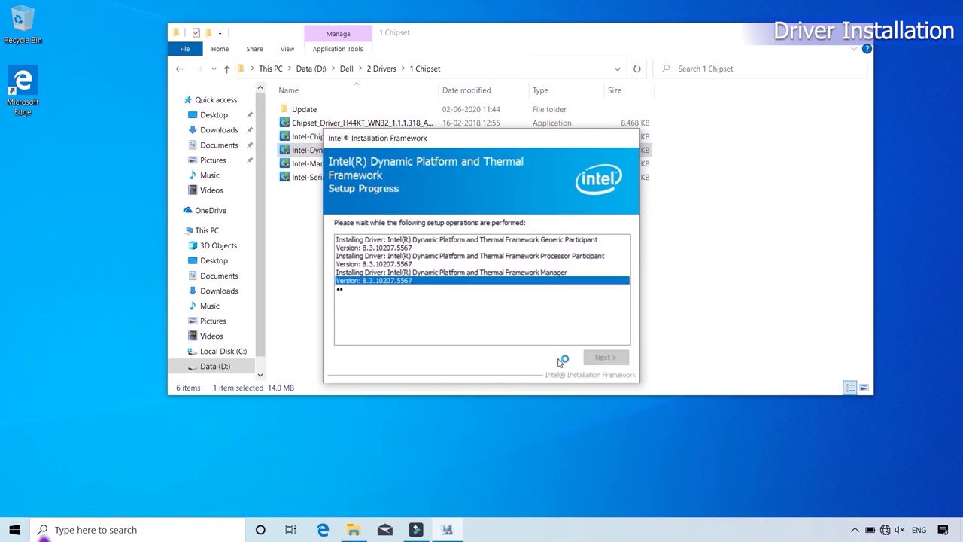
{"action": "left_click", "coordinate": [586, 292]}
{"action": "key", "text": "Down"}
{"action": "key", "text": "Return"}
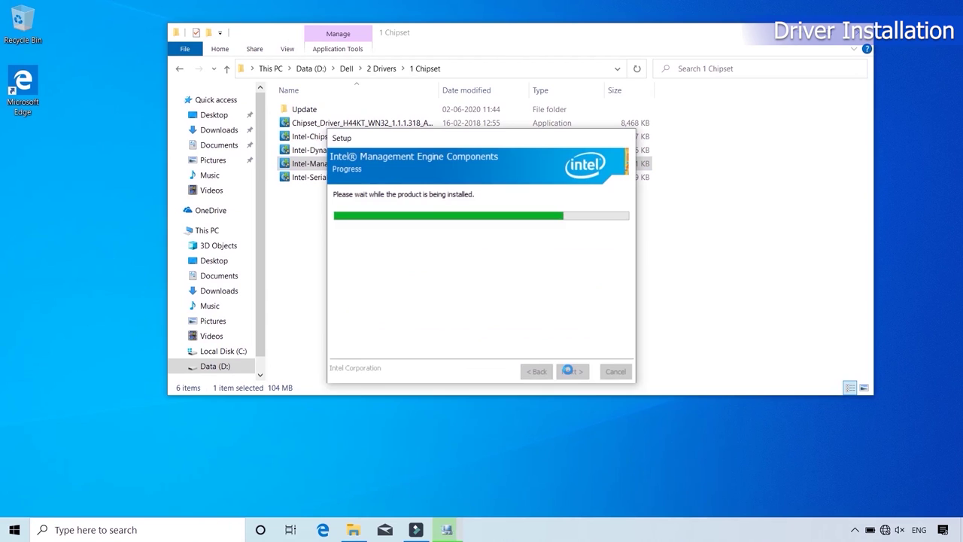
{"action": "left_click", "coordinate": [585, 291]}
Step: Install the Intel Serial IO driver from the 1 Chipset folder, accepting its license agreement
{"action": "key", "text": "Down"}
{"action": "key", "text": "Return"}
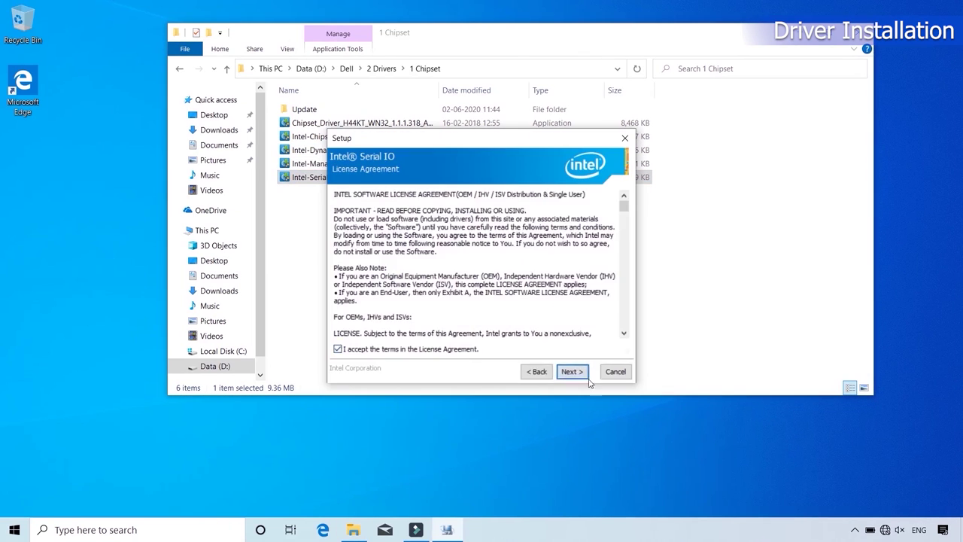
{"action": "left_click", "coordinate": [571, 372]}
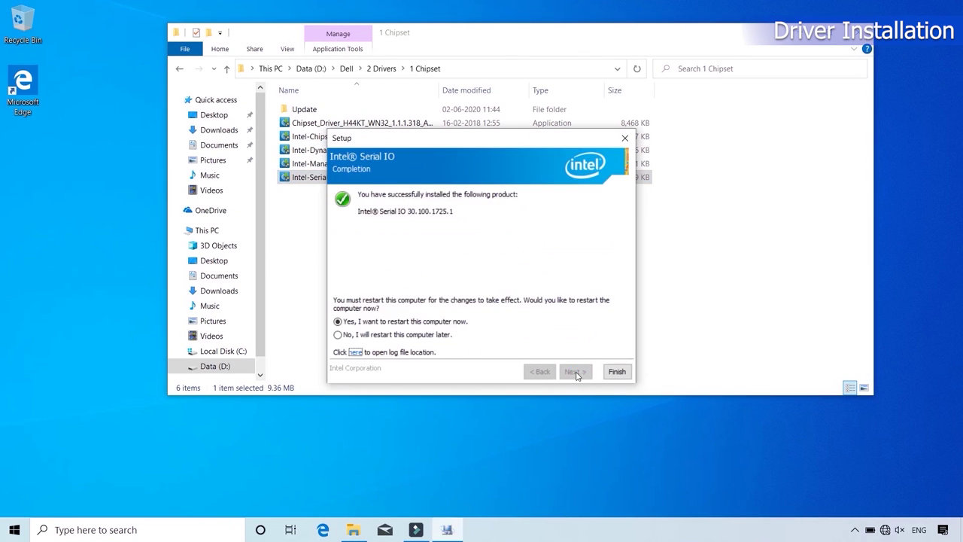
{"action": "left_click", "coordinate": [573, 372]}
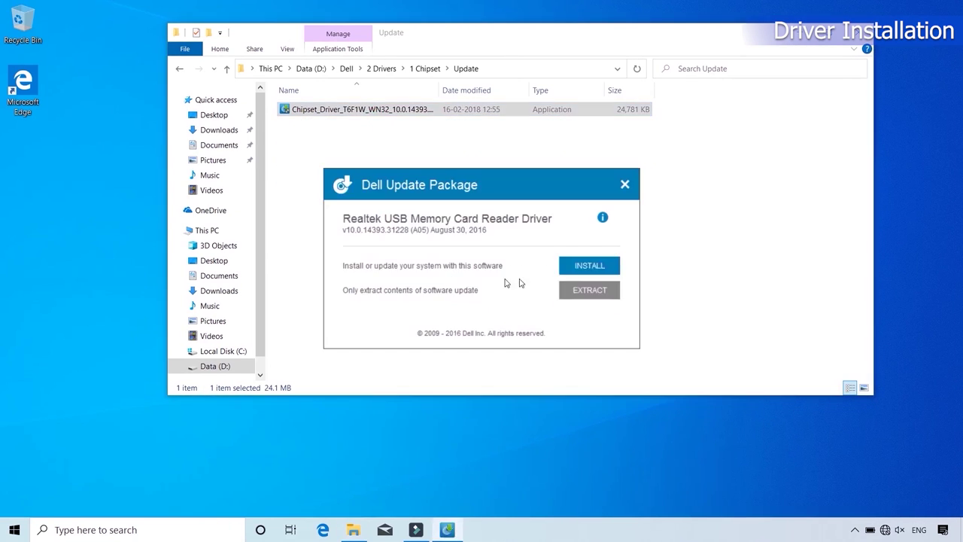
Step: Install the Realtek USB Memory Card Reader driver from the Update folder and return to the 2 Drivers folder
{"action": "left_click", "coordinate": [589, 264]}
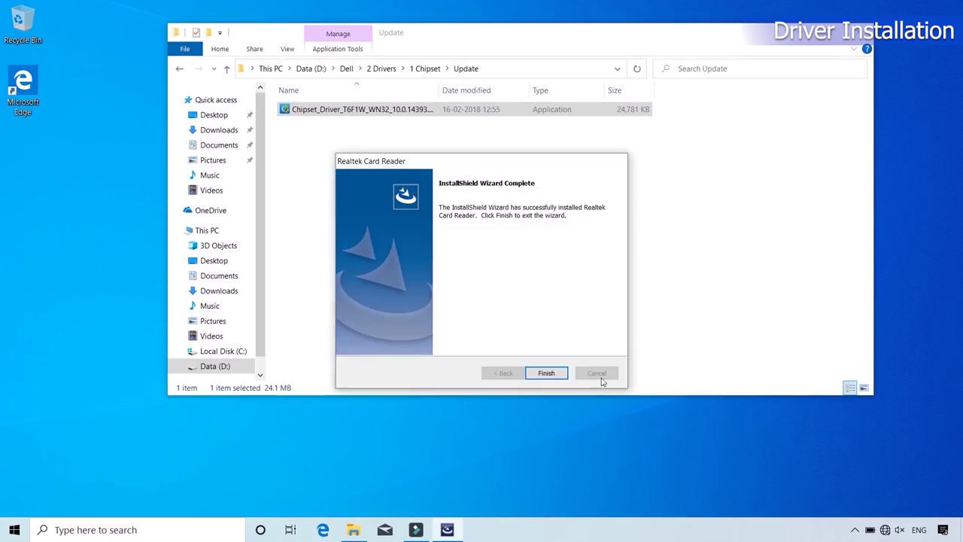
{"action": "left_click", "coordinate": [544, 372]}
{"action": "left_click", "coordinate": [425, 68]}
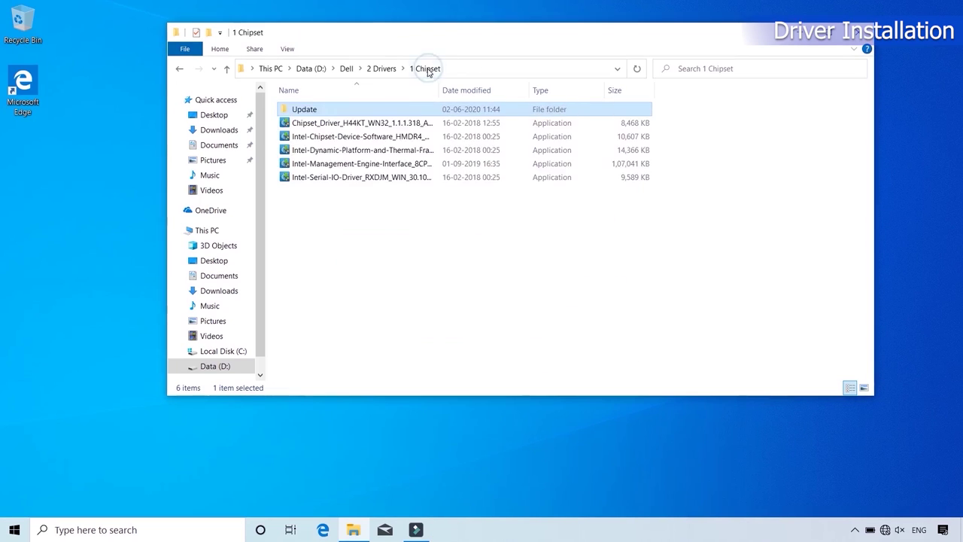
{"action": "key", "text": "alt+Up"}
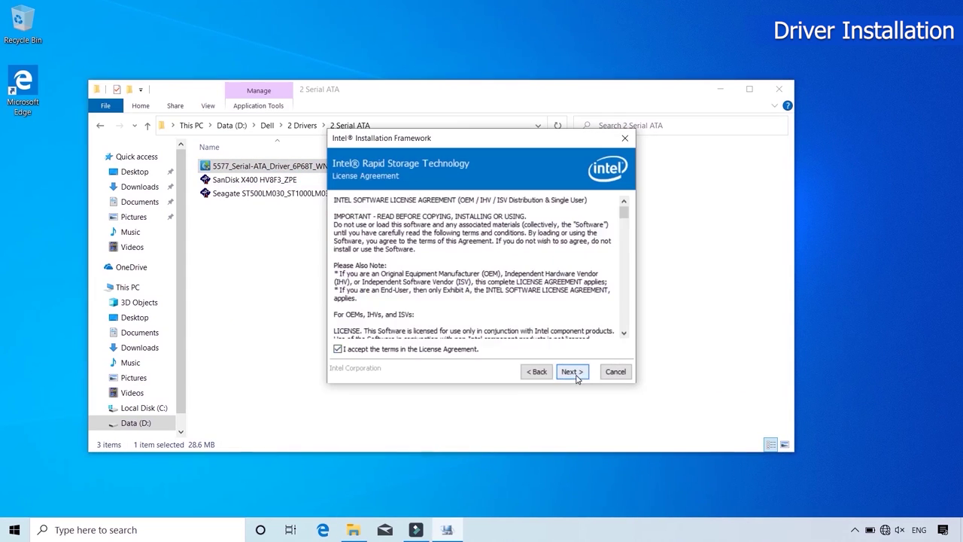
Step: Install the Intel Rapid Storage Technology driver and the Intel 3165/7265/8260/8265 WiFi driver, declining the immediate restart
{"action": "left_click", "coordinate": [574, 372]}
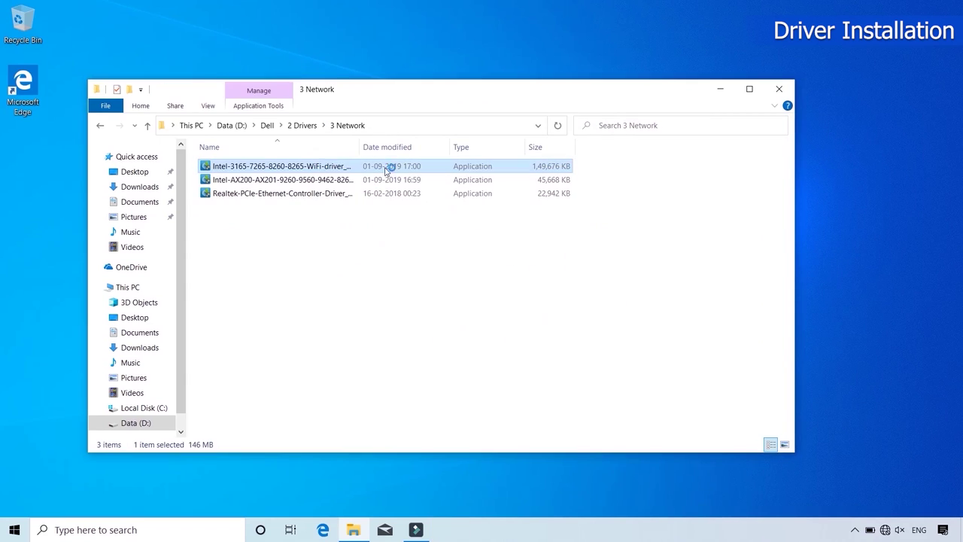
{"action": "double_click", "coordinate": [390, 167]}
{"action": "left_click", "coordinate": [590, 265]}
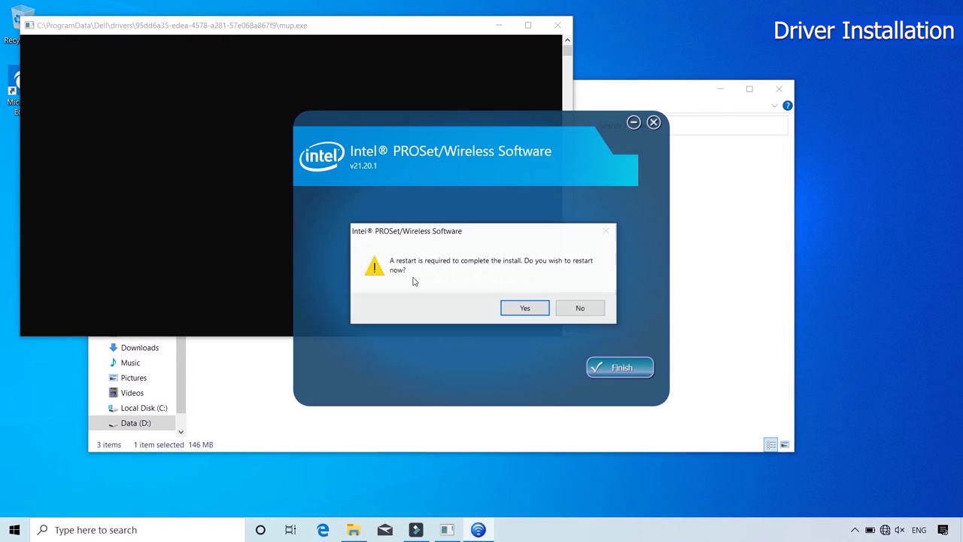
{"action": "left_click", "coordinate": [580, 307]}
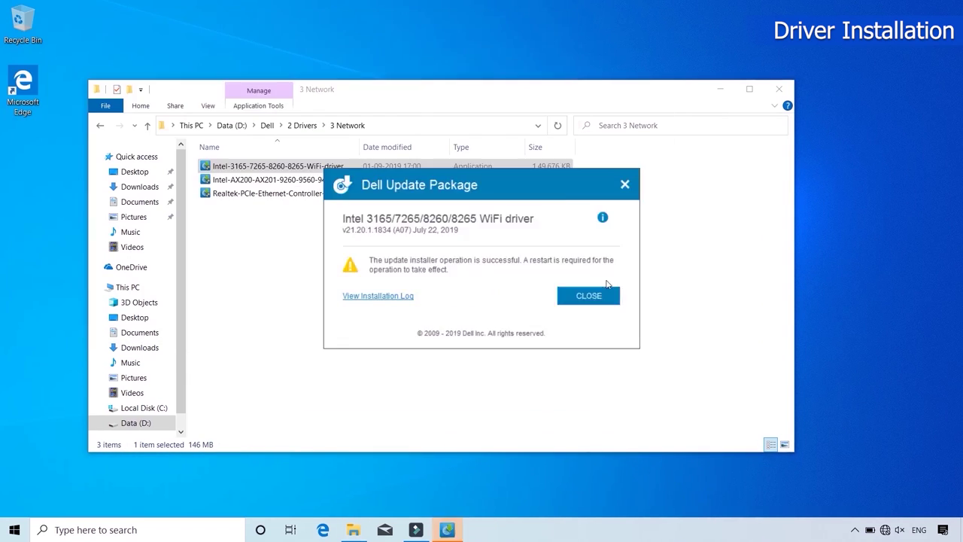
{"action": "left_click", "coordinate": [589, 293]}
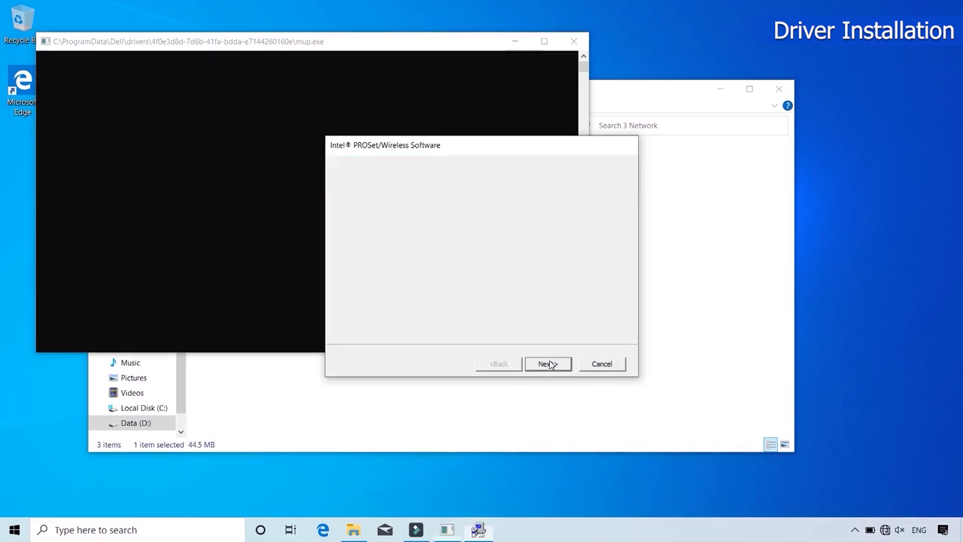
Step: Install the Intel PROSet/Wireless Software from the AX200 package and the Realtek PCIe Ethernet Controller driver
{"action": "left_click", "coordinate": [549, 364]}
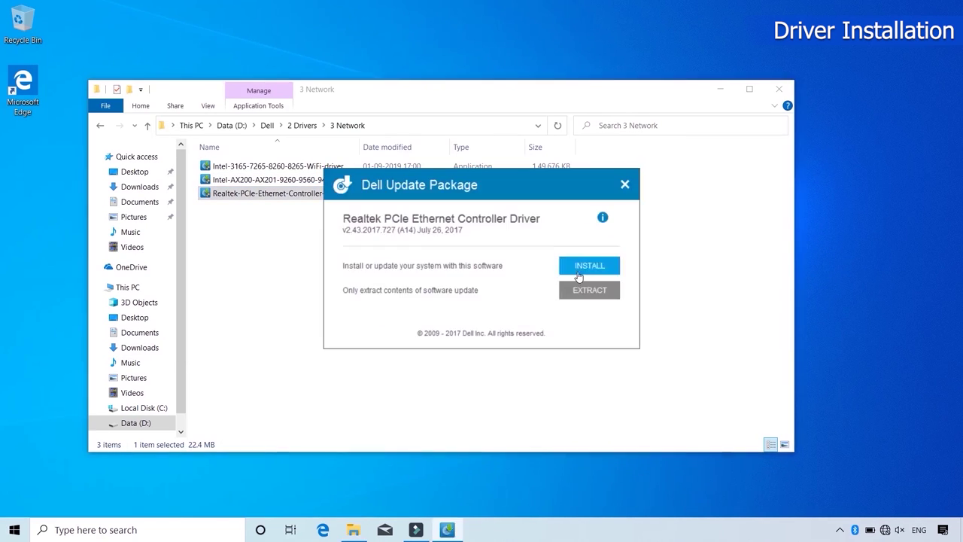
{"action": "left_click", "coordinate": [589, 265]}
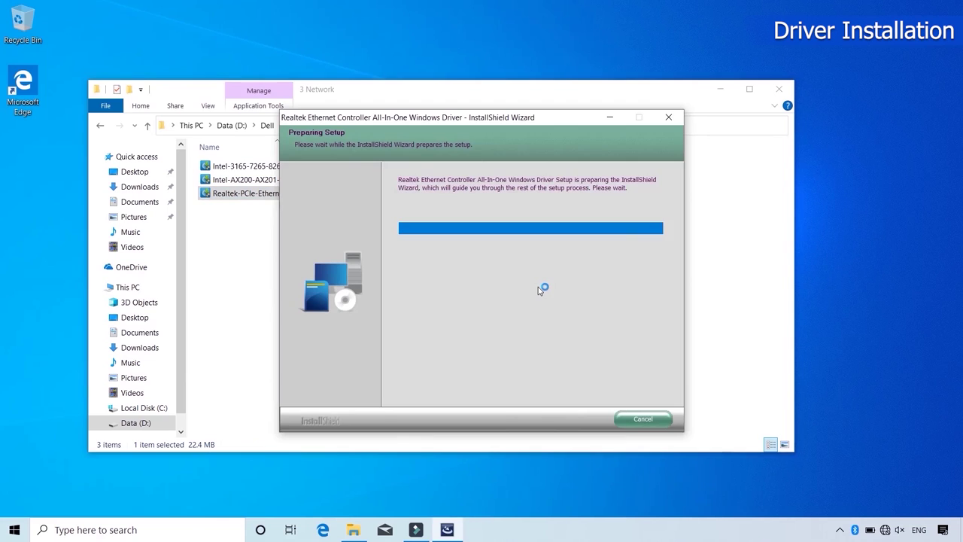
{"action": "left_click", "coordinate": [548, 419]}
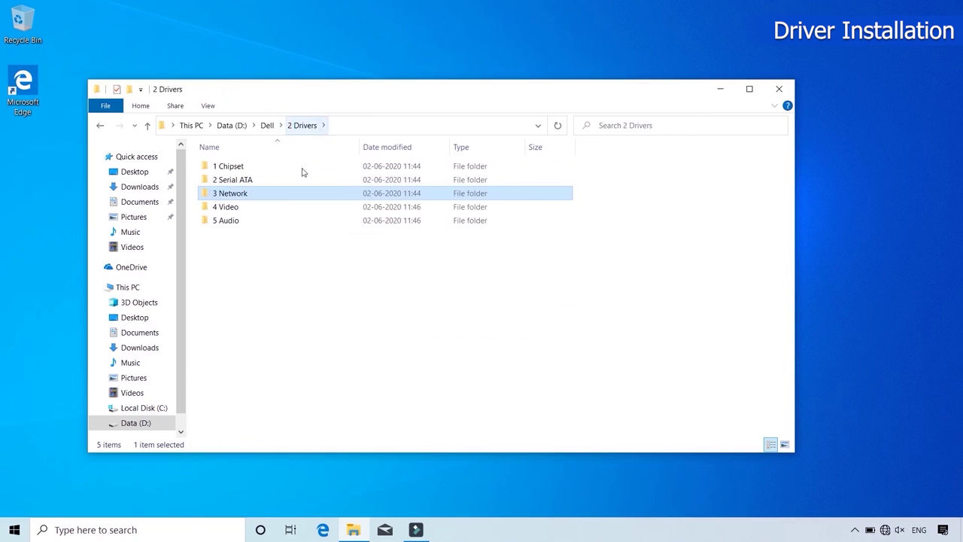
Step: Launch the NVIDIA 441.12 notebook graphics driver installer from the 4 Video folder
{"action": "double_click", "coordinate": [248, 206]}
{"action": "double_click", "coordinate": [294, 166]}
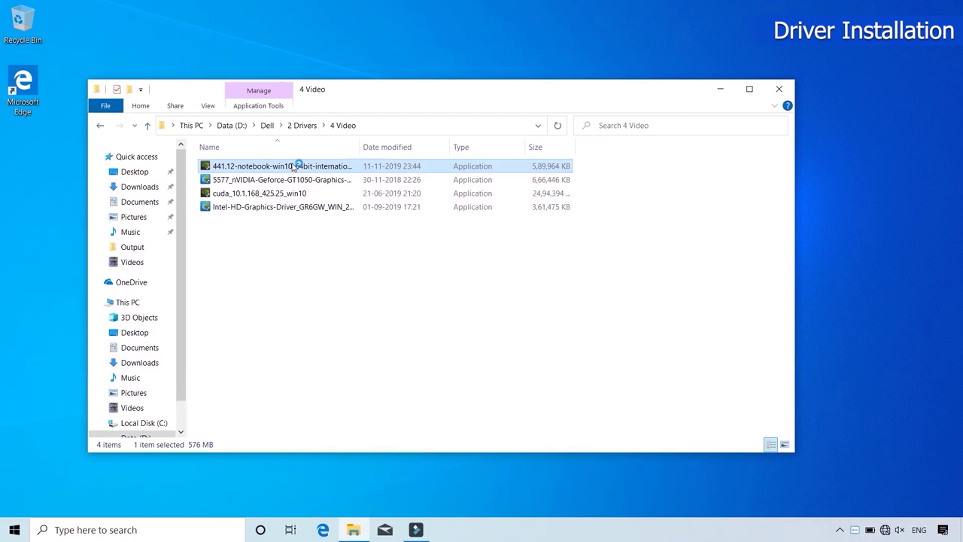
{"action": "left_click", "coordinate": [449, 292]}
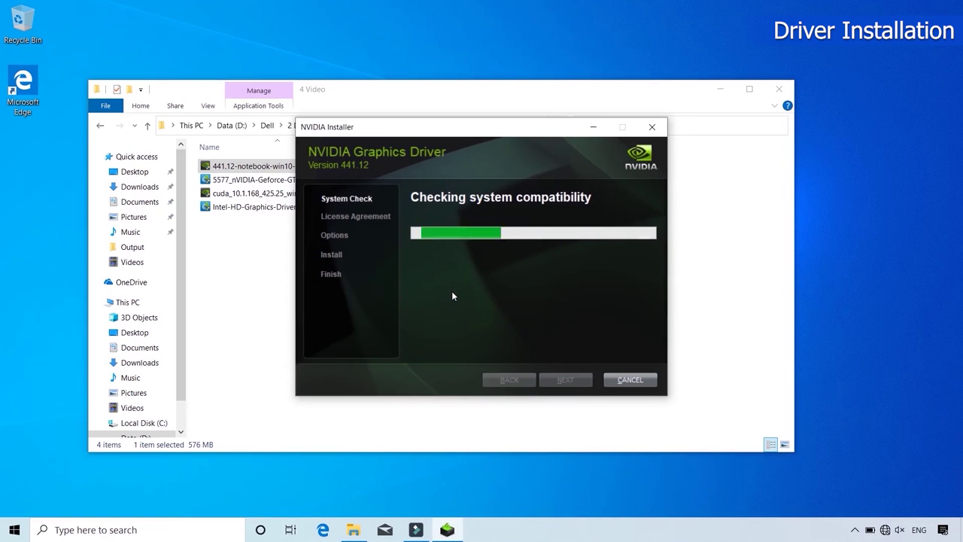
Step: Install the NVIDIA Graphics Driver 441.12 using the custom installation option, accepting the license, and close the installer
{"action": "left_click", "coordinate": [570, 379]}
{"action": "left_click", "coordinate": [421, 266]}
{"action": "left_click", "coordinate": [565, 379]}
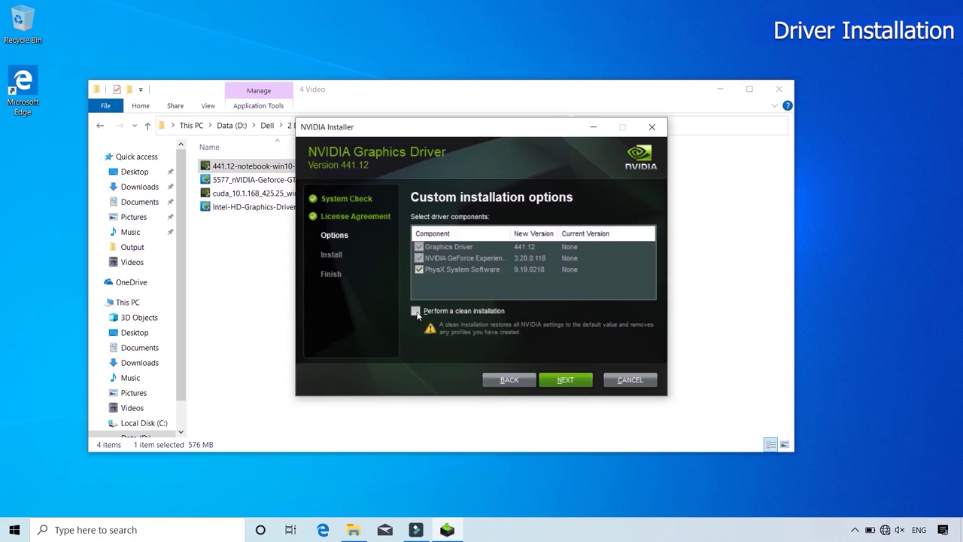
{"action": "left_click", "coordinate": [565, 379]}
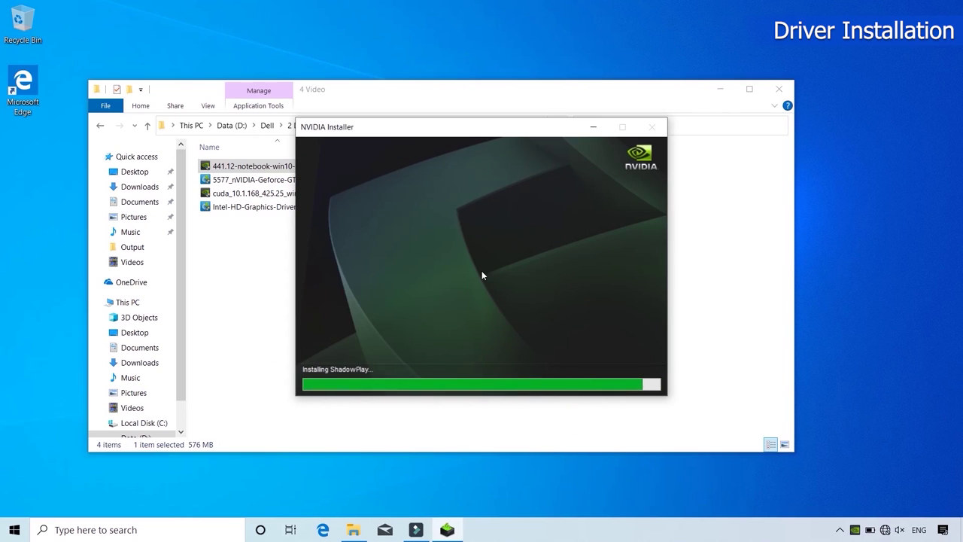
{"action": "left_click", "coordinate": [505, 344]}
{"action": "left_click", "coordinate": [627, 378]}
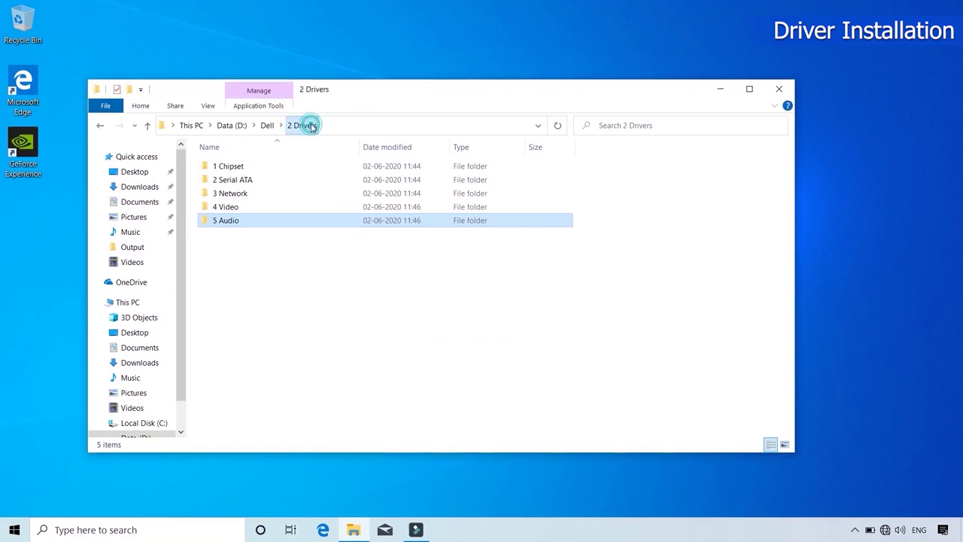
Step: Open the 3 Firmware and Application folder inside Dell on the Data (D:) drive
{"action": "left_click", "coordinate": [446, 301]}
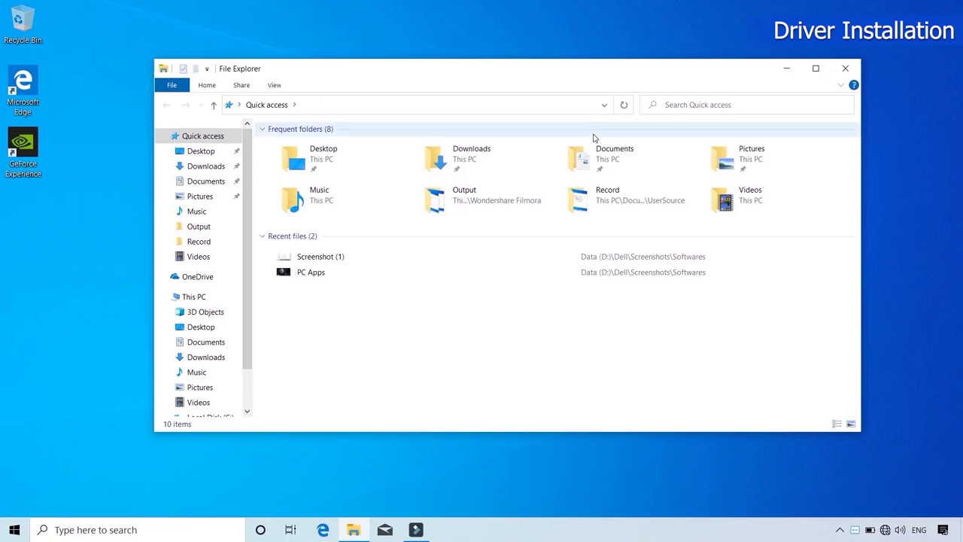
{"action": "left_click", "coordinate": [193, 296]}
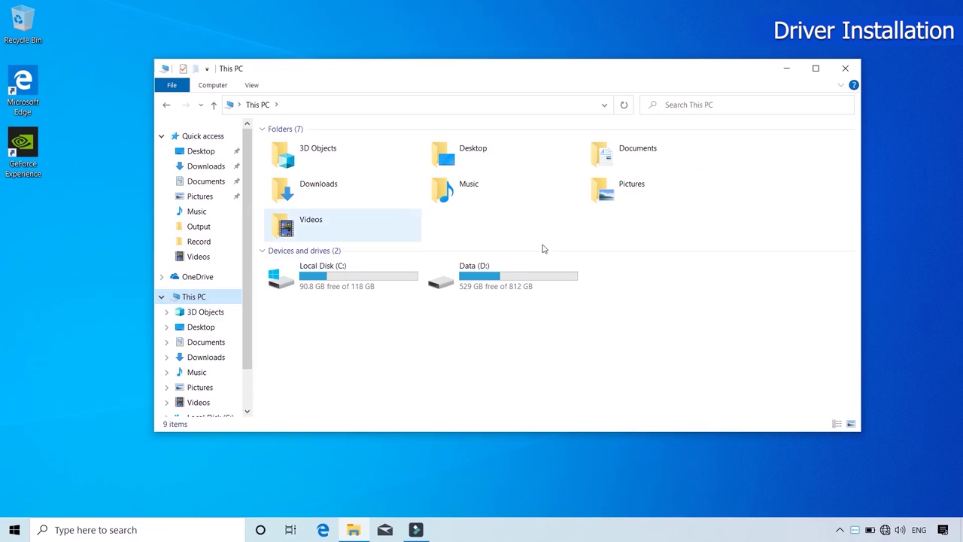
{"action": "double_click", "coordinate": [532, 279]}
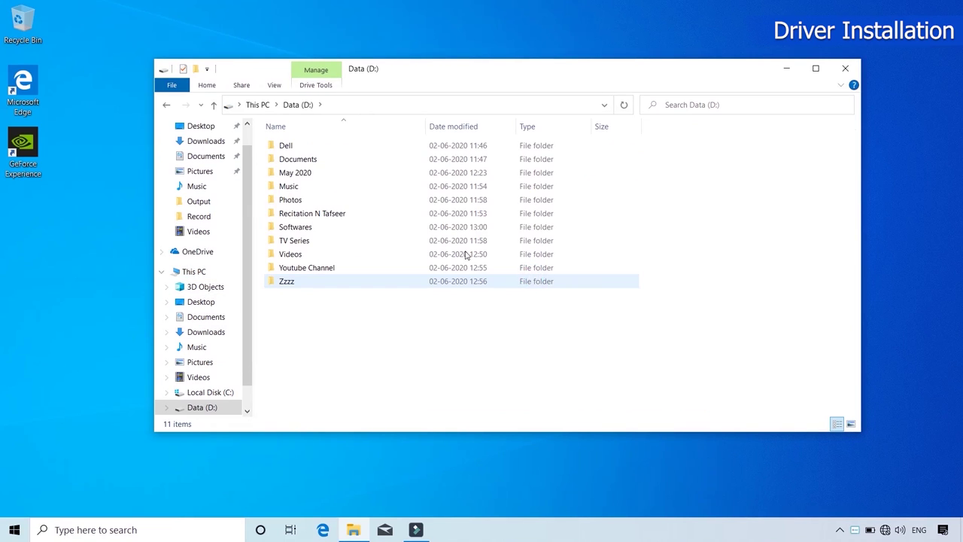
{"action": "double_click", "coordinate": [322, 144]}
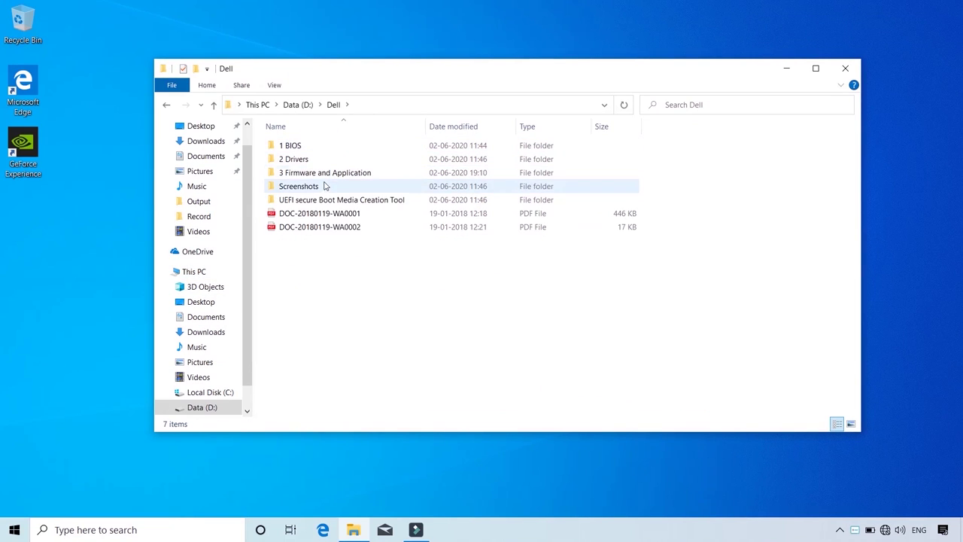
{"action": "double_click", "coordinate": [344, 173]}
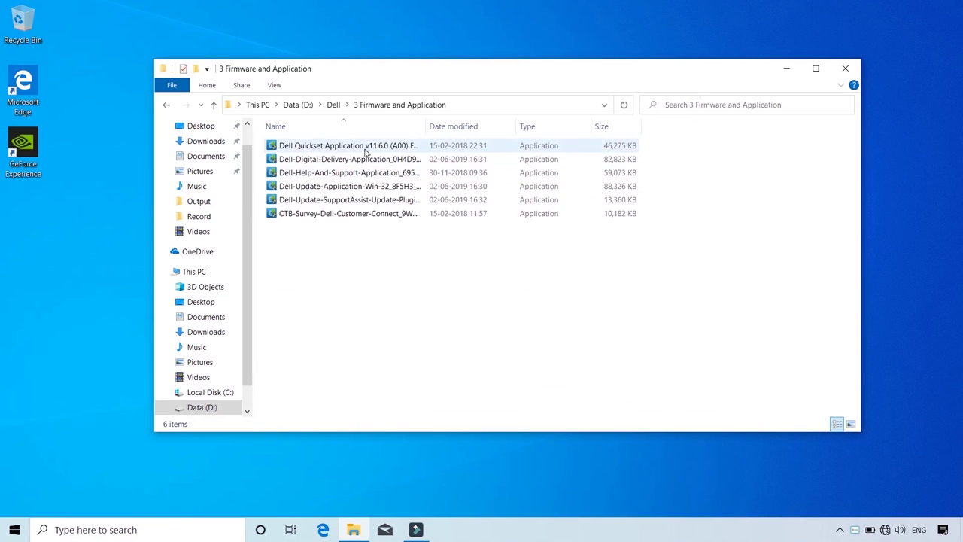
Step: Install Quickset64 from the Dell Quickset Application v11.6.0 package and close its wizard
{"action": "double_click", "coordinate": [365, 149]}
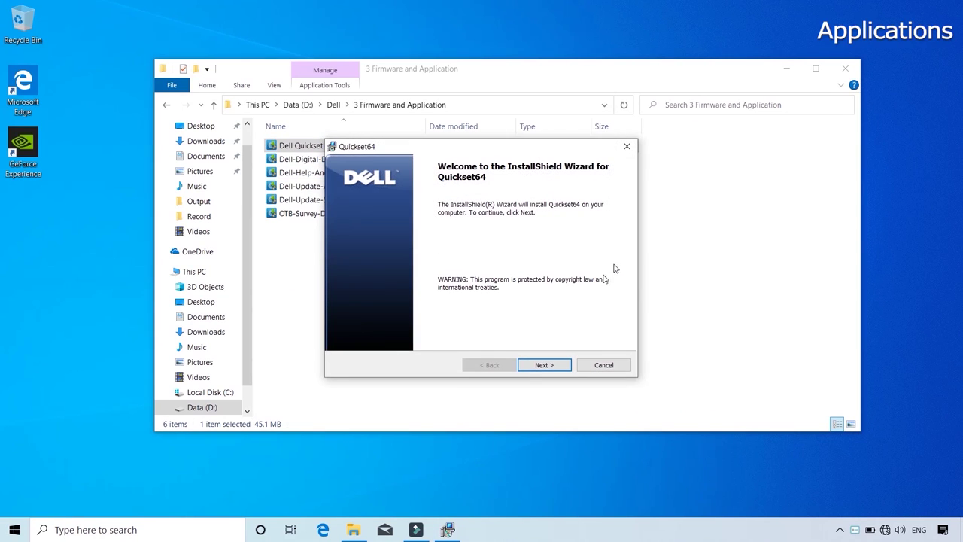
{"action": "left_click", "coordinate": [558, 364]}
{"action": "left_click", "coordinate": [544, 365]}
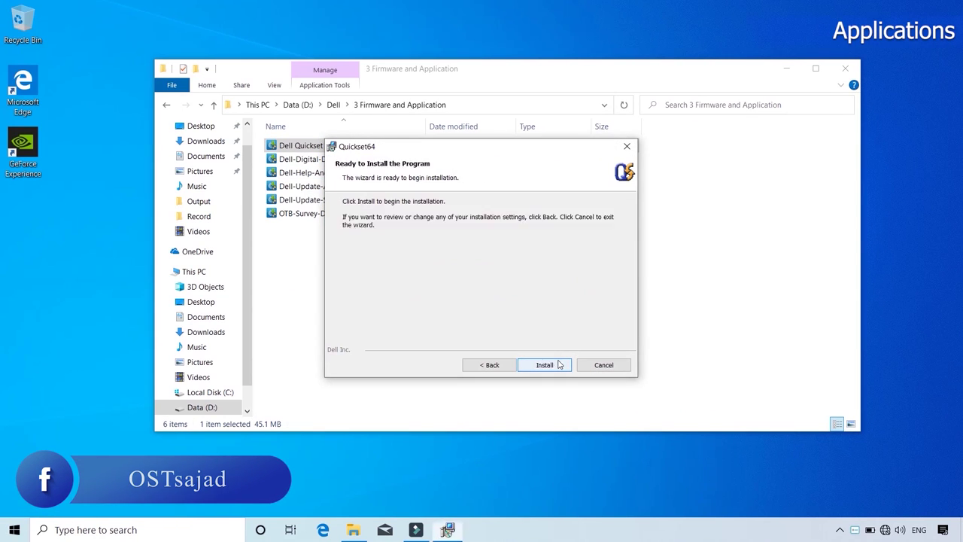
{"action": "left_click", "coordinate": [557, 364]}
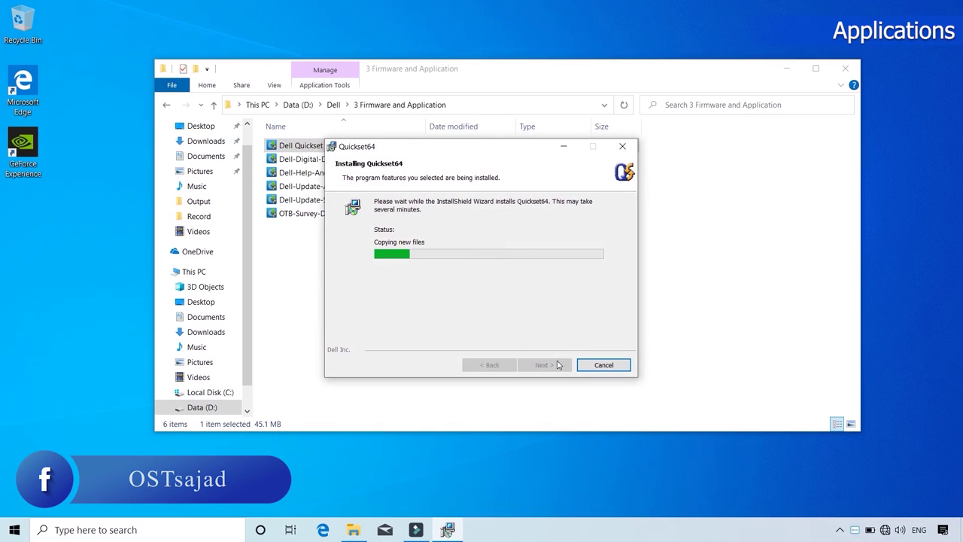
{"action": "left_click", "coordinate": [557, 365]}
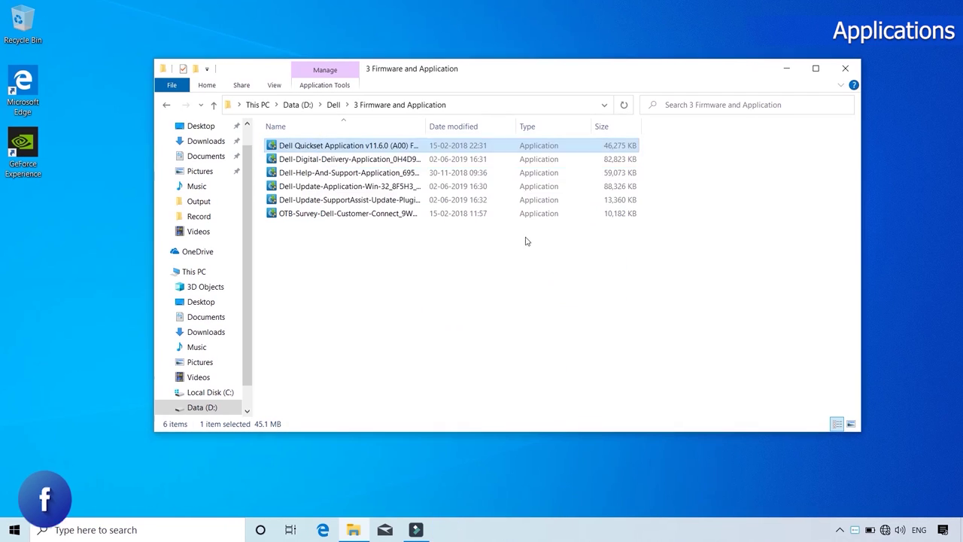
Step: Install Dell Help & Support from its application package, accepting Dell's license terms, and finish the wizard
{"action": "left_click", "coordinate": [370, 173]}
{"action": "left_click", "coordinate": [563, 261]}
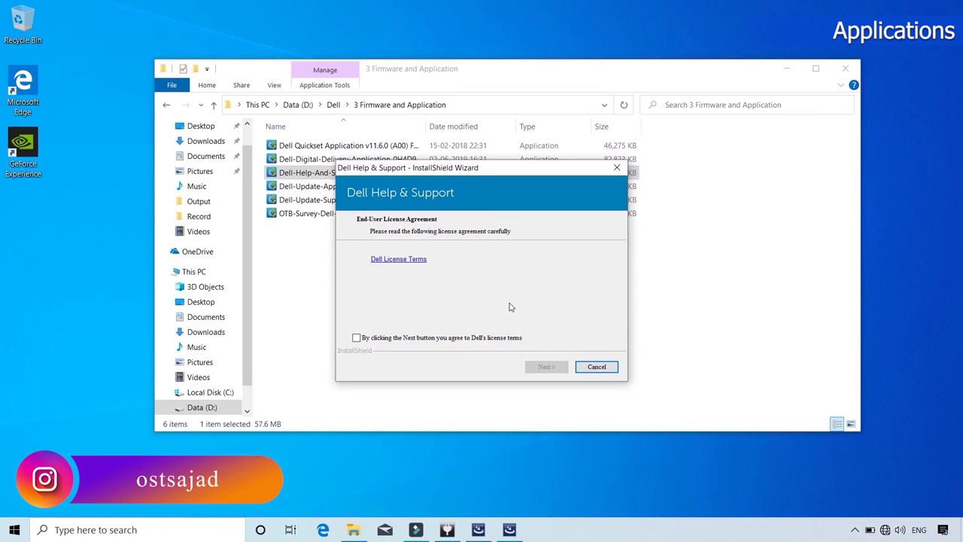
{"action": "left_click", "coordinate": [549, 366]}
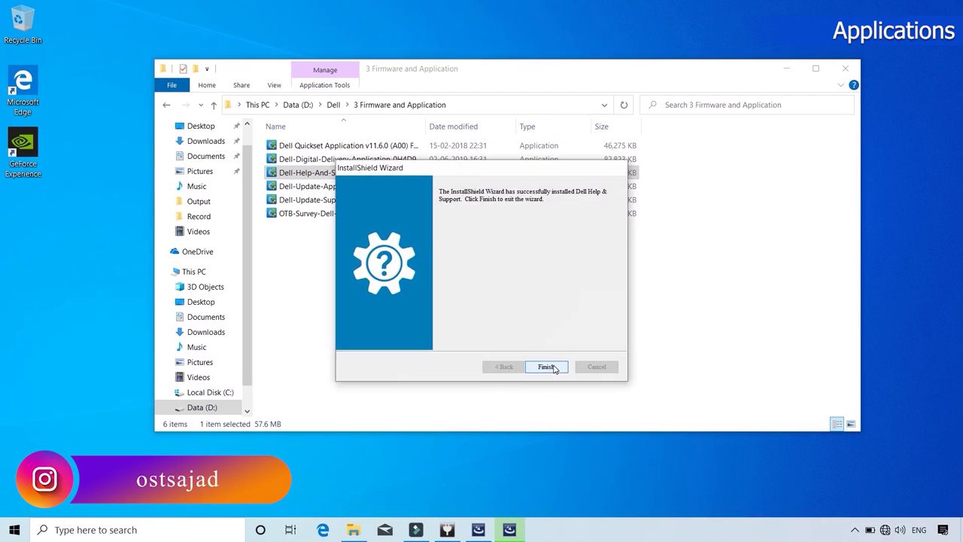
{"action": "left_click", "coordinate": [548, 366]}
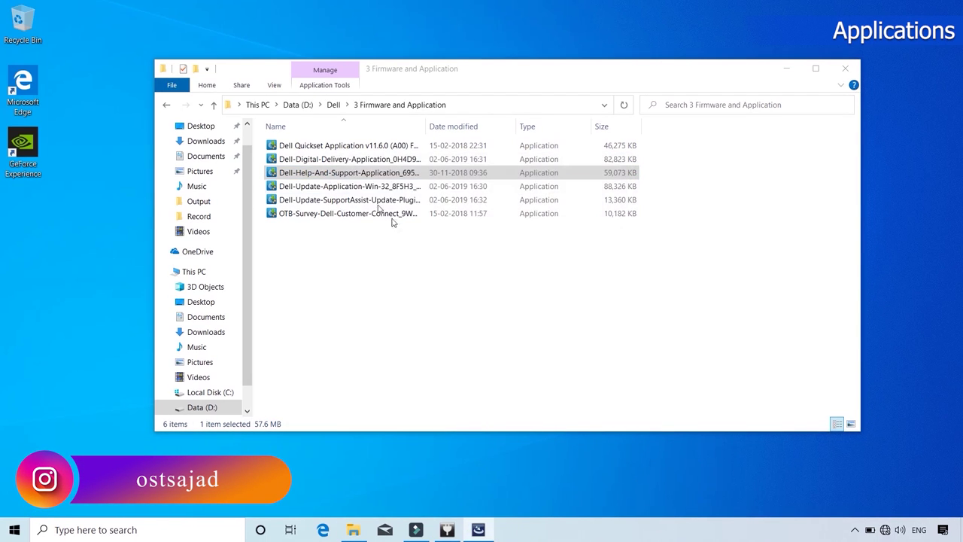
Step: Install Dell Update v3.0.1 from the Dell-Update-Application package and finish the setup wizard
{"action": "left_click", "coordinate": [354, 186]}
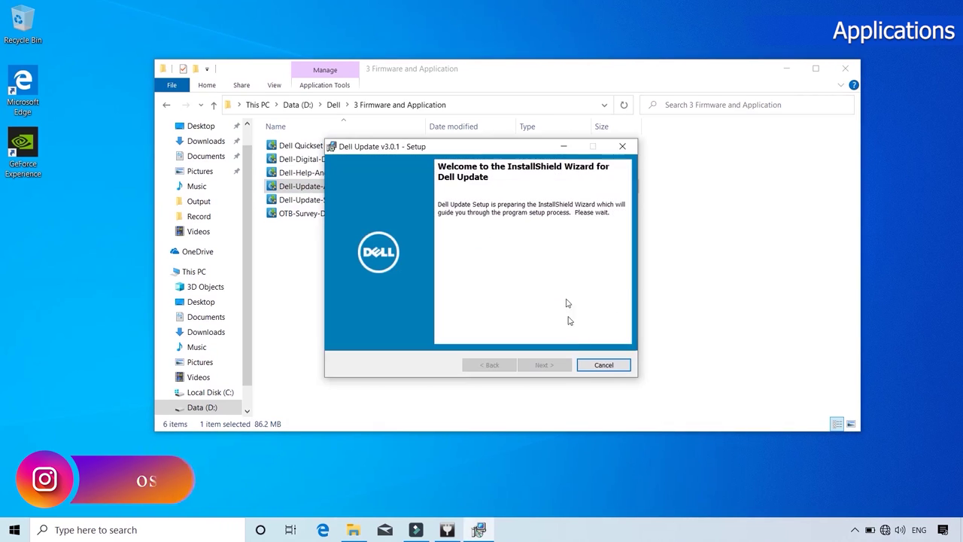
{"action": "left_click", "coordinate": [547, 366]}
{"action": "left_click", "coordinate": [542, 366]}
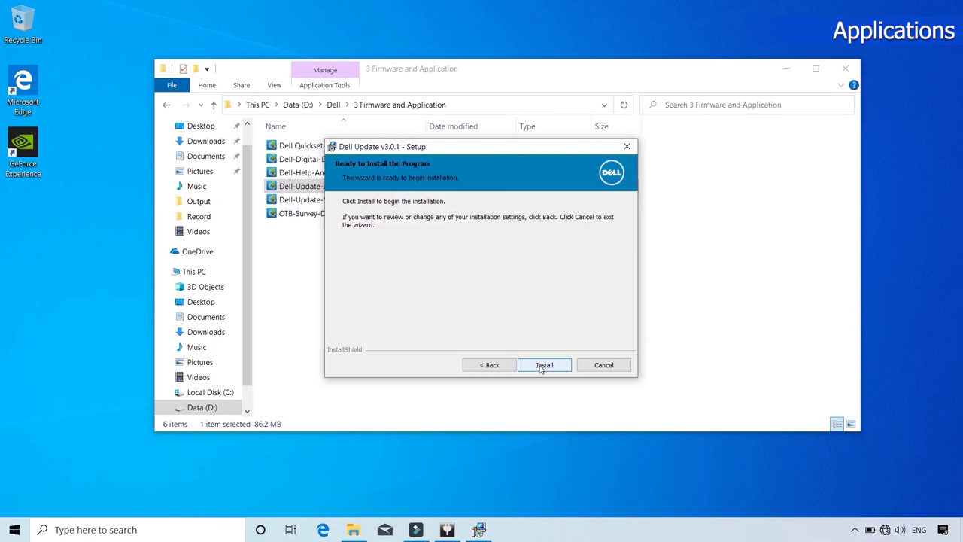
{"action": "left_click", "coordinate": [540, 366]}
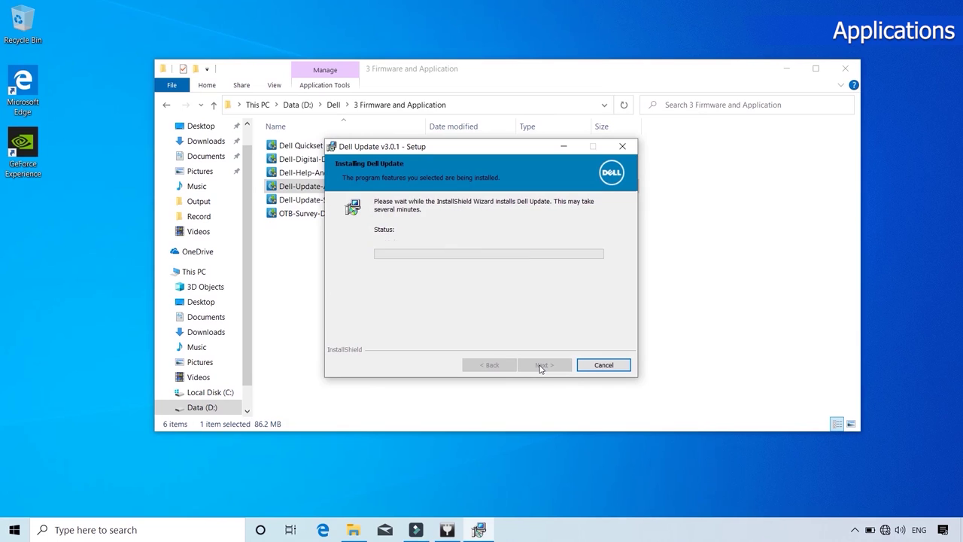
{"action": "left_click", "coordinate": [544, 364]}
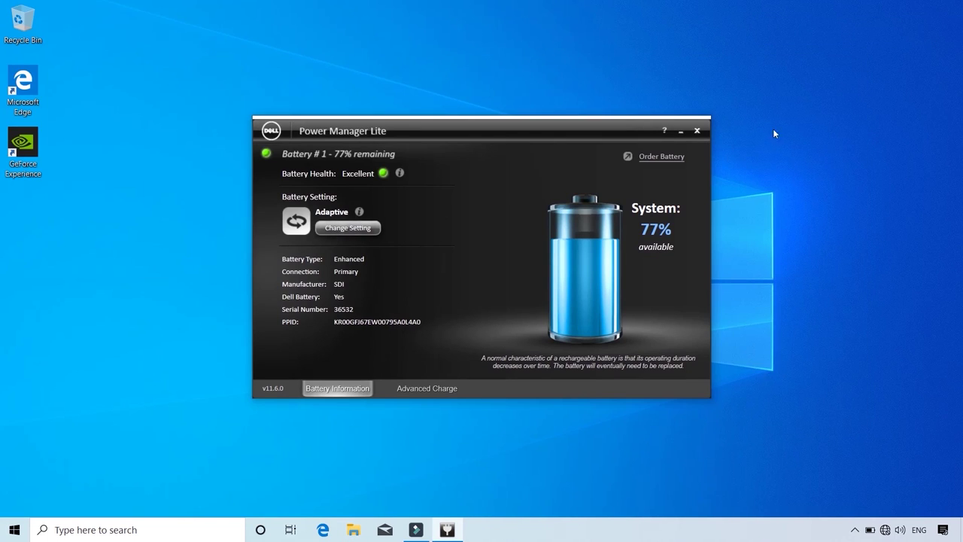
Step: Close Power Manager Lite and set the desktop to small icons with auto arrange enabled
{"action": "left_click", "coordinate": [697, 131]}
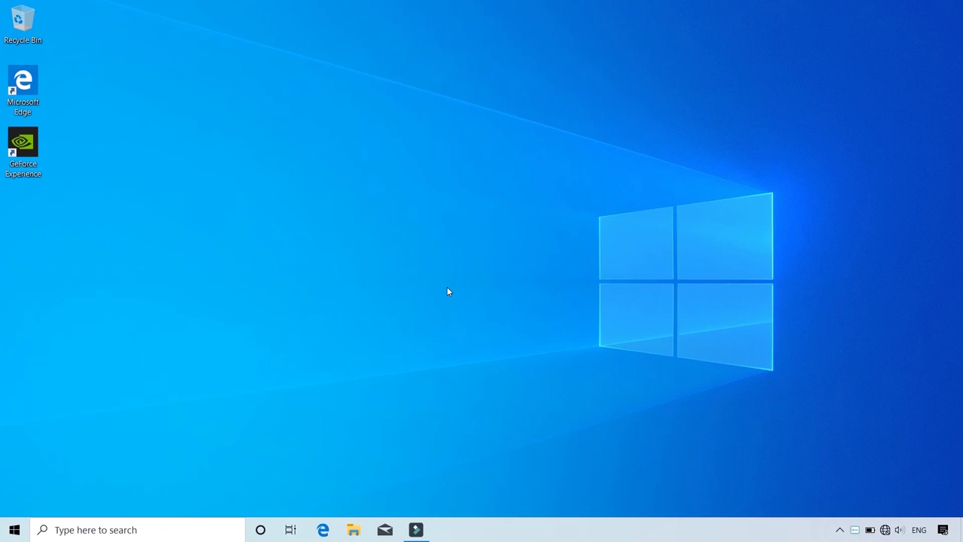
{"action": "right_click", "coordinate": [308, 127]}
{"action": "mouse_move", "coordinate": [333, 135]}
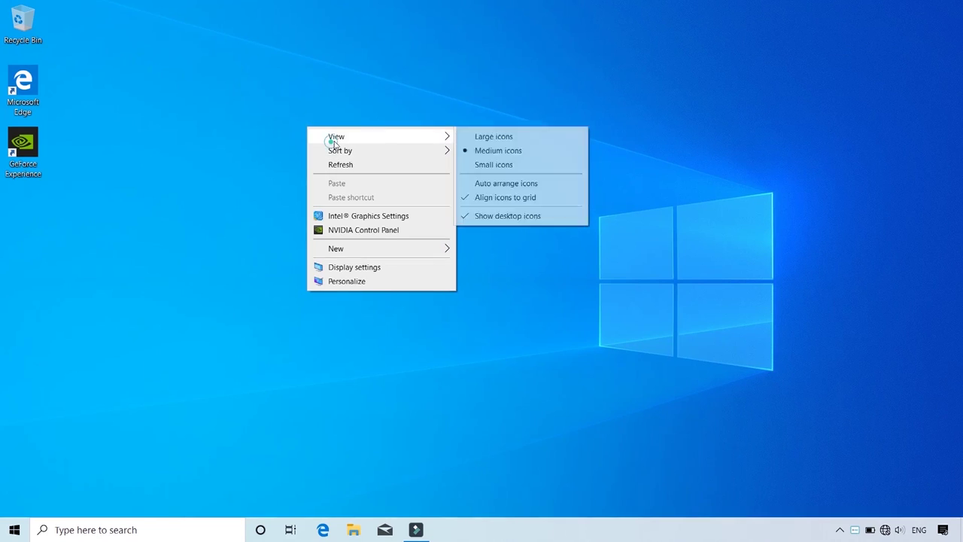
{"action": "left_click", "coordinate": [474, 165]}
{"action": "right_click", "coordinate": [345, 114]}
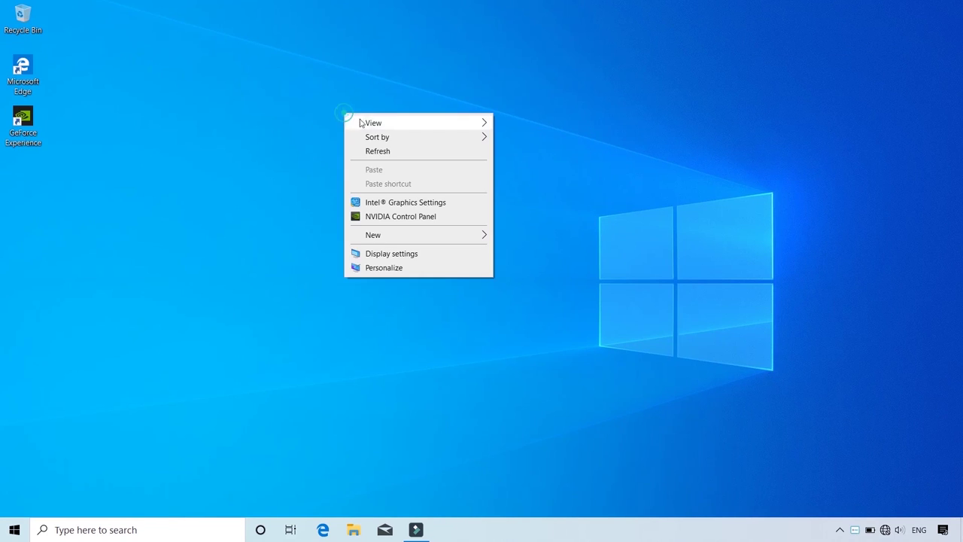
{"action": "mouse_move", "coordinate": [389, 126]}
{"action": "left_click", "coordinate": [515, 172]}
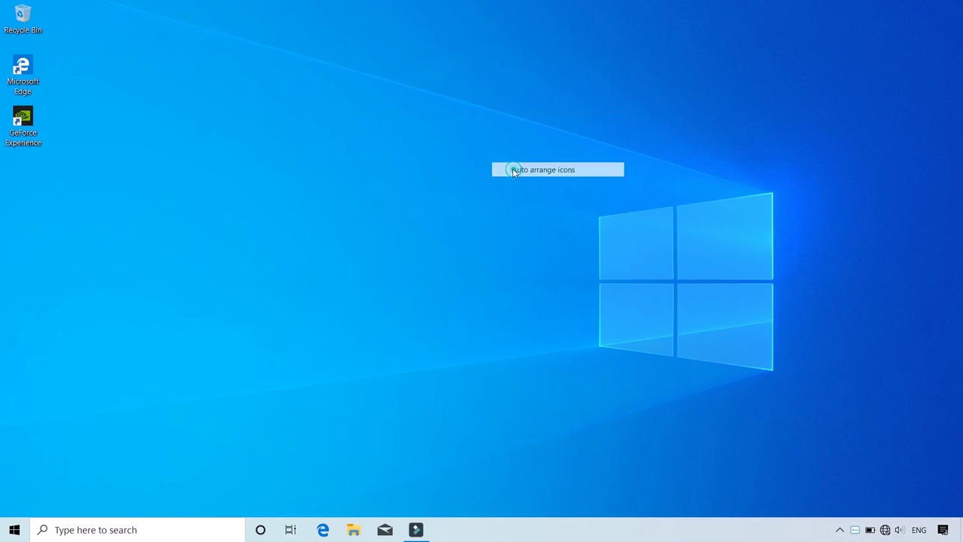
Step: Enable the delete confirmation dialog in the Recycle Bin properties, apply it, and close the Recycle Bin
{"action": "double_click", "coordinate": [24, 24]}
{"action": "right_click", "coordinate": [375, 195]}
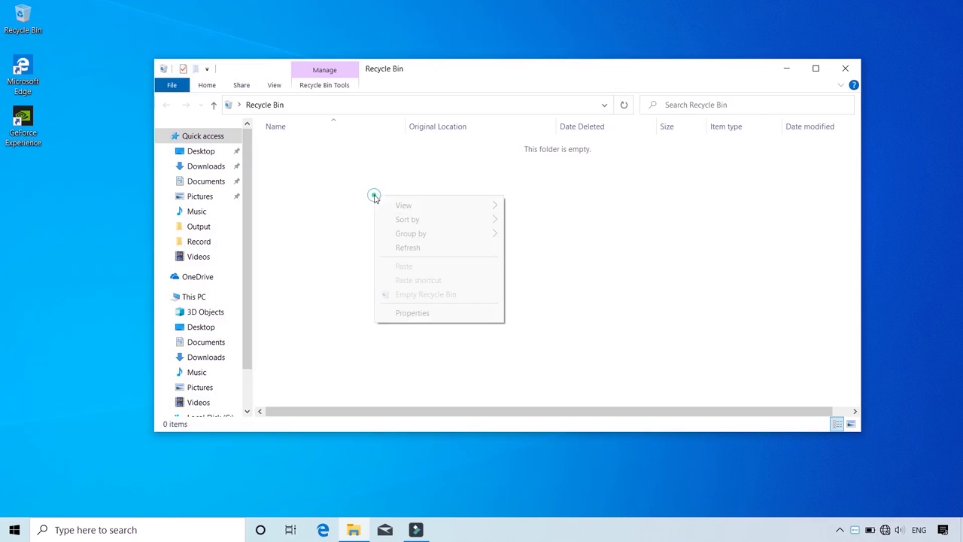
{"action": "left_click", "coordinate": [412, 314]}
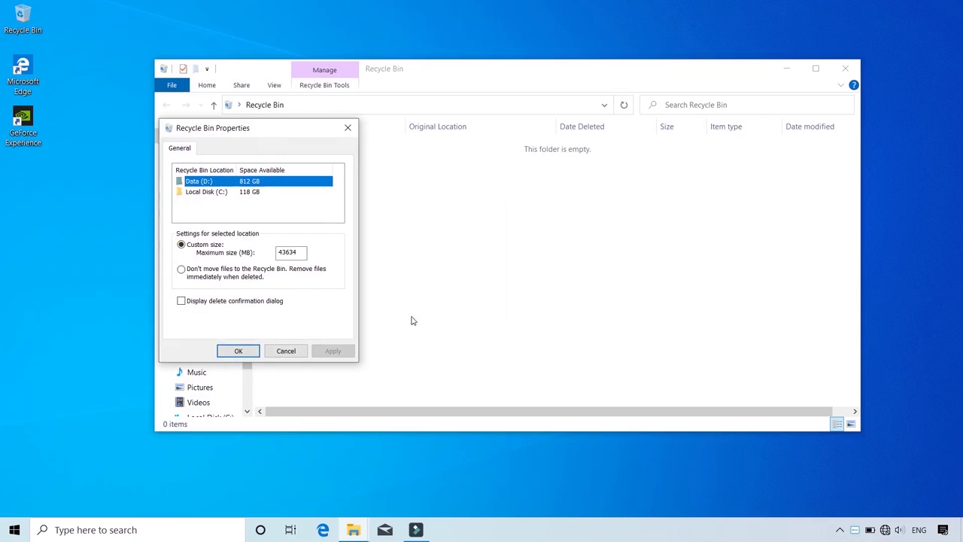
{"action": "left_click", "coordinate": [203, 307]}
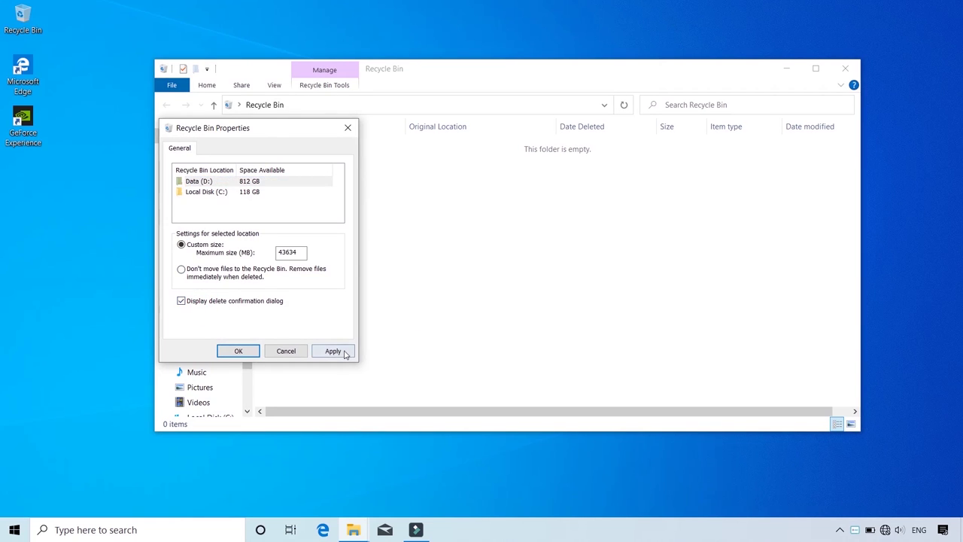
{"action": "left_click", "coordinate": [332, 351]}
{"action": "left_click", "coordinate": [238, 351]}
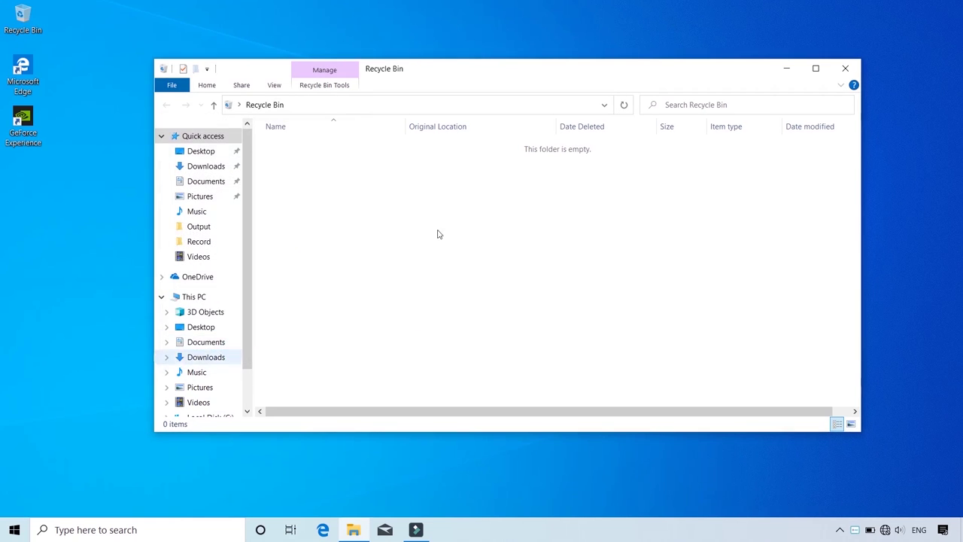
{"action": "left_click", "coordinate": [843, 70]}
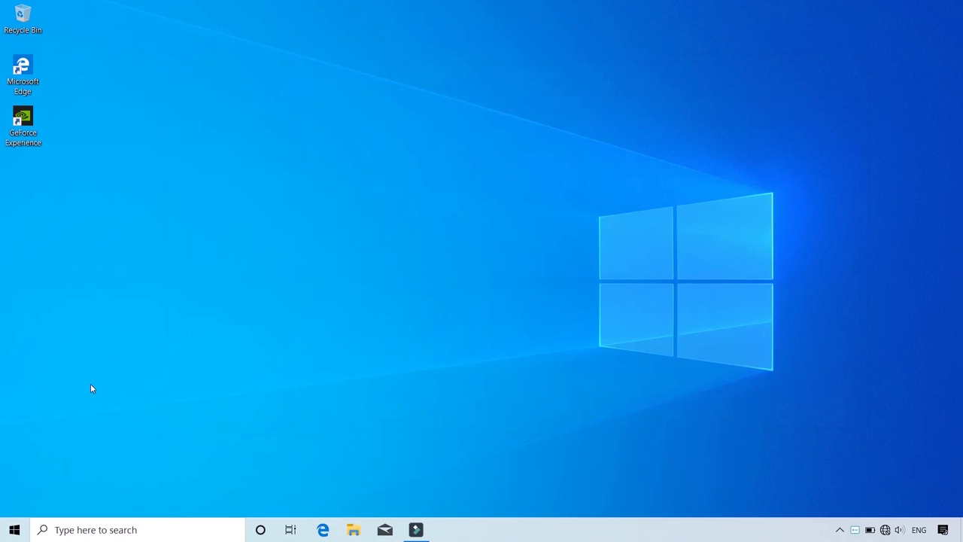
Step: Open the Display page of the System category in Windows Settings
{"action": "left_click", "coordinate": [14, 529]}
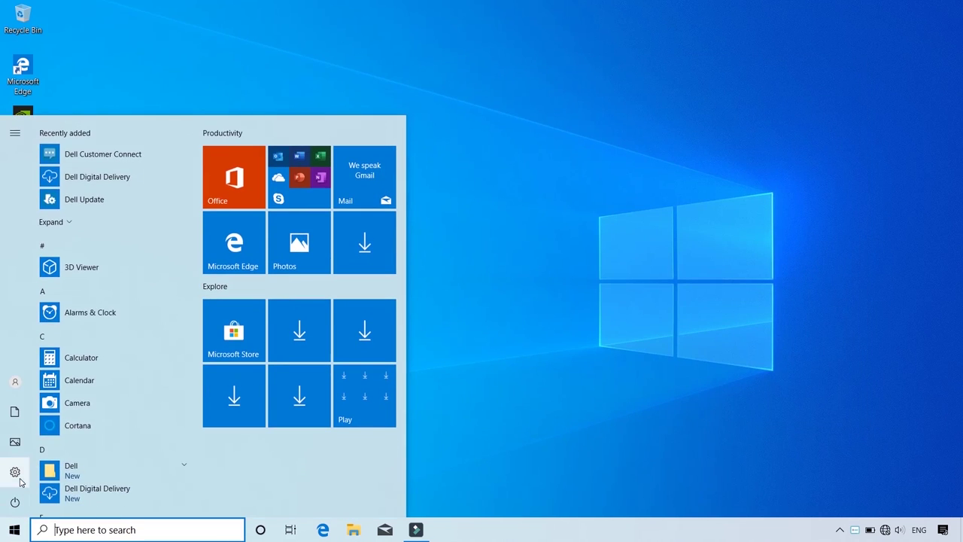
{"action": "left_click", "coordinate": [20, 475]}
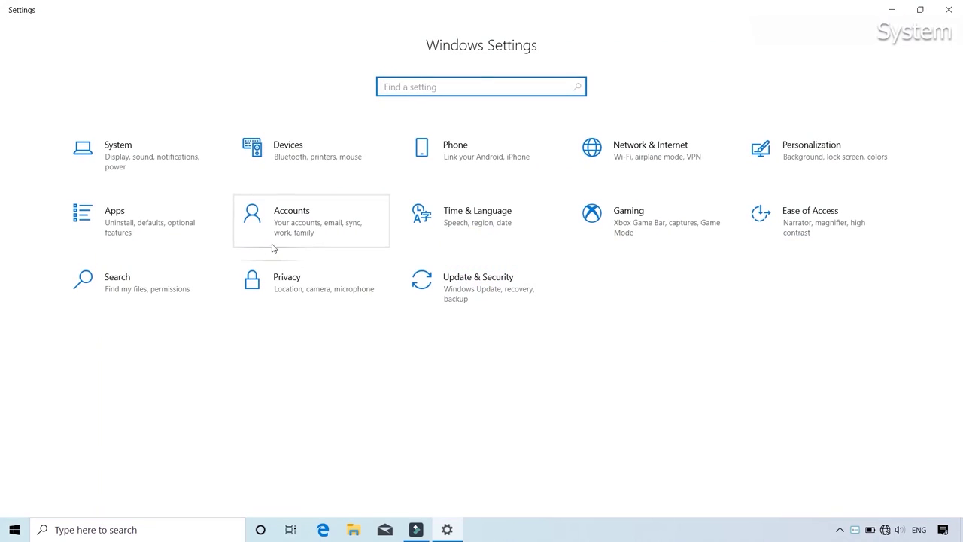
{"action": "left_click", "coordinate": [160, 158]}
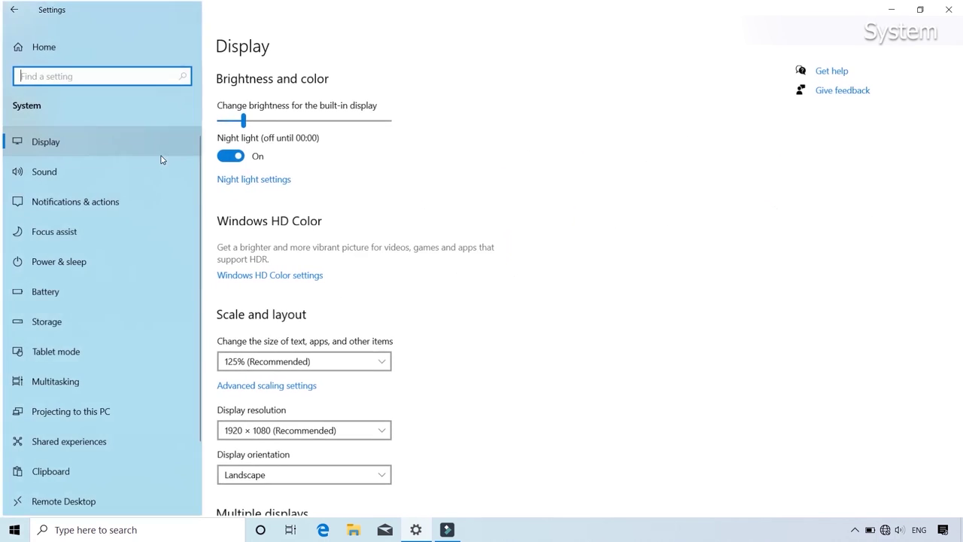
{"action": "left_click", "coordinate": [72, 143]}
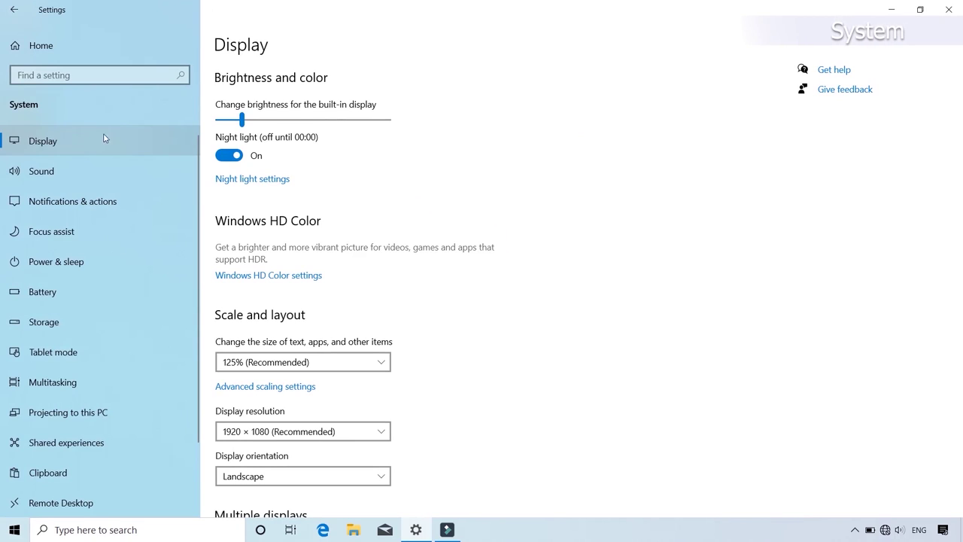
Step: Set the night light strength to 25, switch its schedule off and back on, and return to the Display page
{"action": "left_click", "coordinate": [270, 182]}
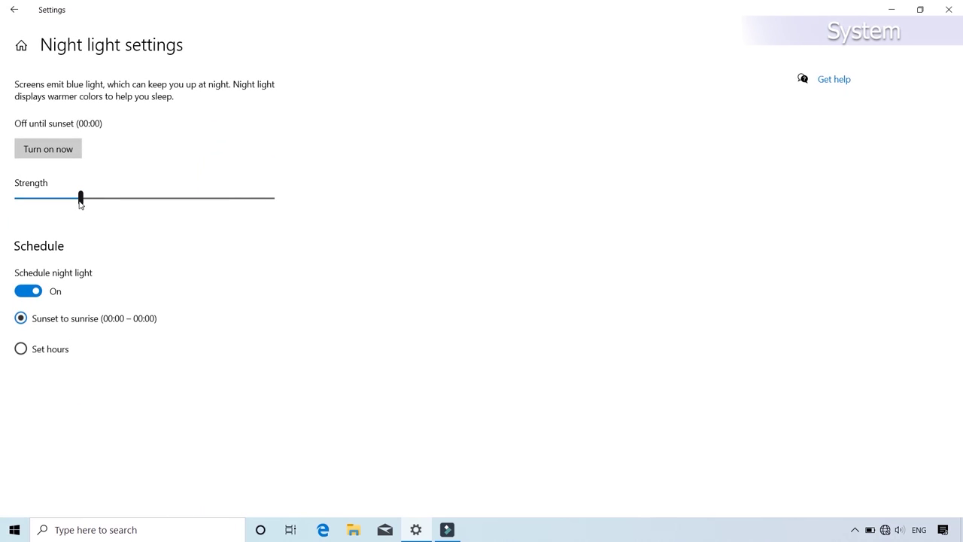
{"action": "left_click_drag", "start_coordinate": [81, 202], "coordinate": [77, 203]}
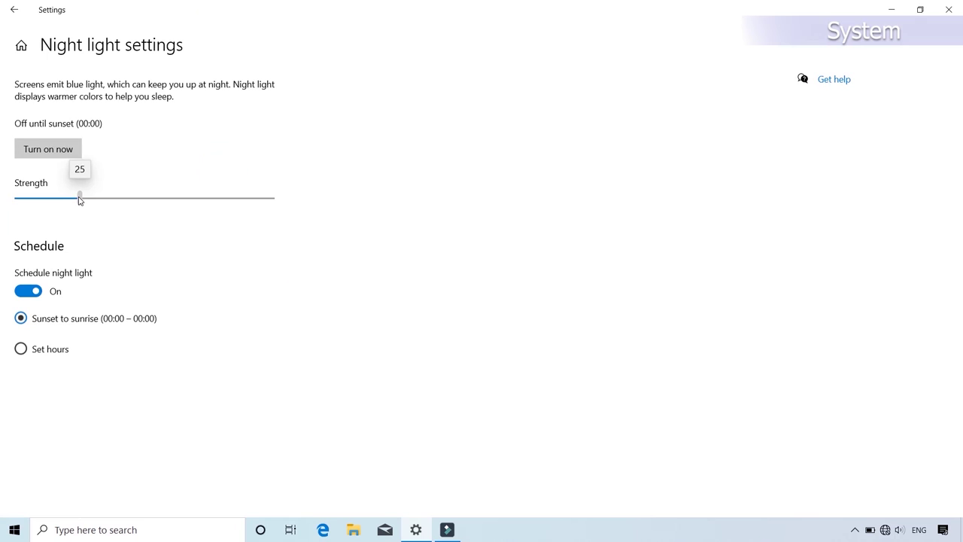
{"action": "left_click", "coordinate": [34, 291]}
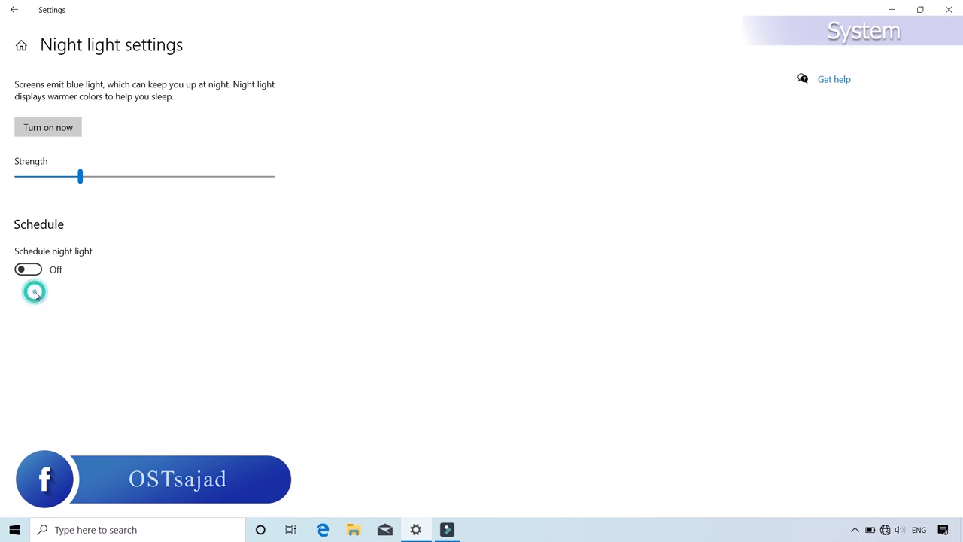
{"action": "left_click", "coordinate": [35, 271]}
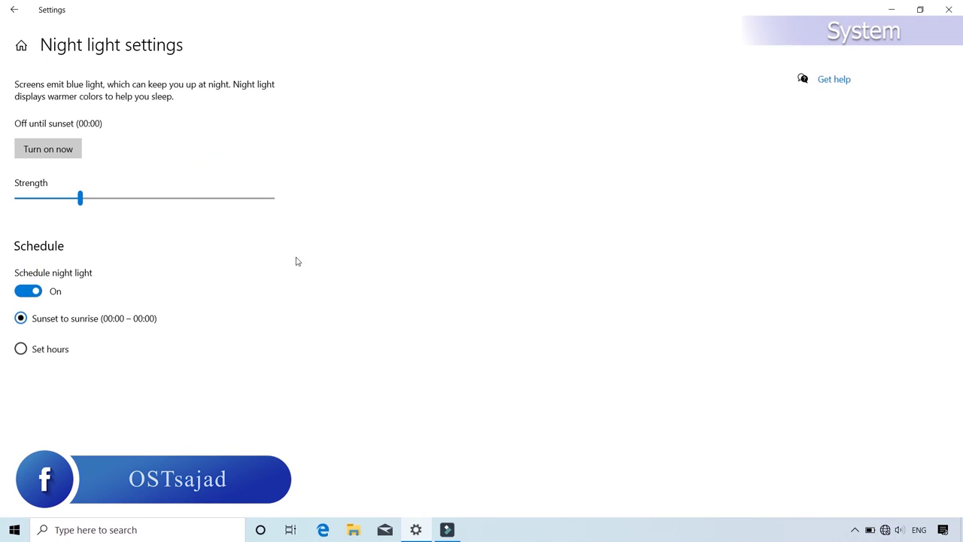
{"action": "left_click", "coordinate": [13, 18]}
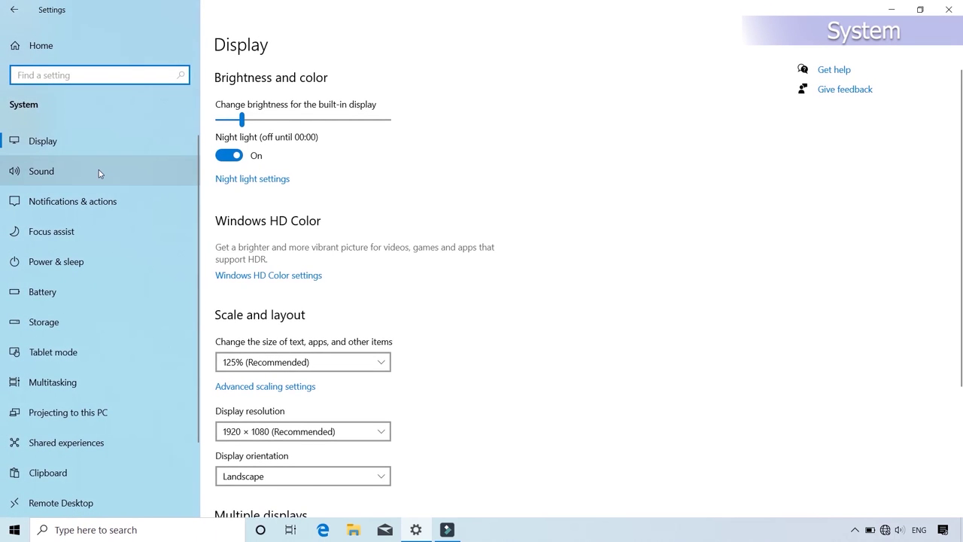
Step: Look through the scaling, resolution and multiple-display options, and review the output and input options on the Sound page
{"action": "scroll", "coordinate": [439, 219], "scroll_direction": "down", "scroll_amount": 2}
{"action": "scroll", "coordinate": [438, 221], "scroll_direction": "up", "scroll_amount": 1}
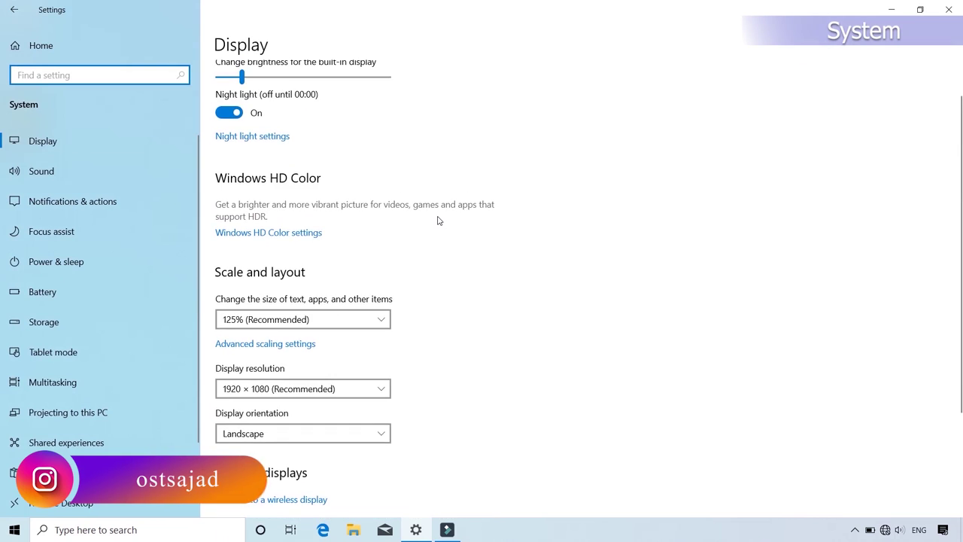
{"action": "scroll", "coordinate": [438, 220], "scroll_direction": "down", "scroll_amount": 2}
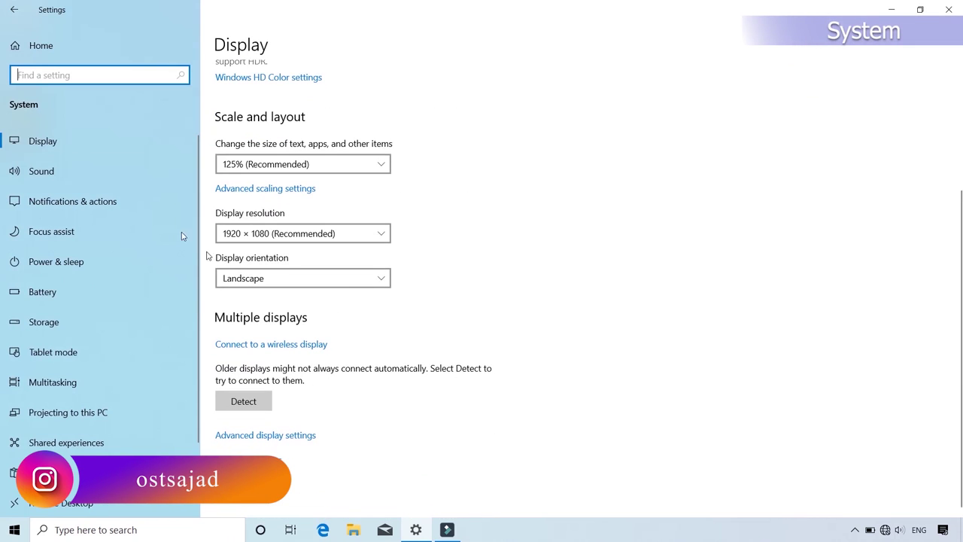
{"action": "left_click", "coordinate": [72, 173]}
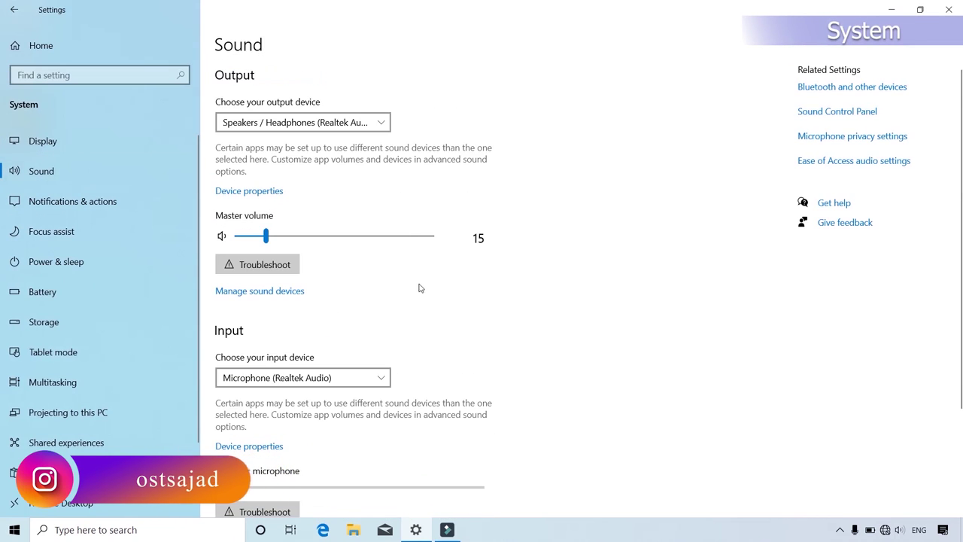
{"action": "scroll", "coordinate": [419, 288], "scroll_direction": "down", "scroll_amount": 2}
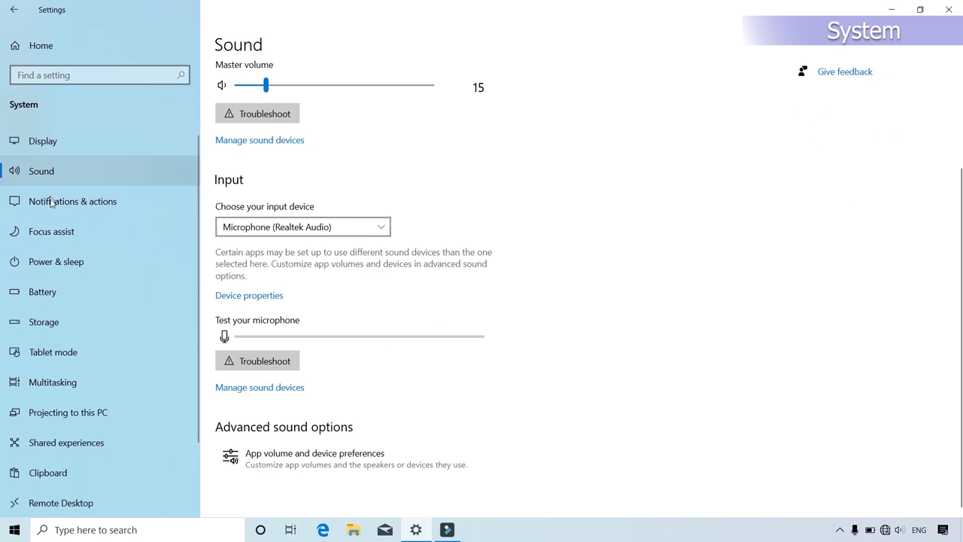
Step: Open the quick actions for editing from Notifications & actions, unpin the Wi-Fi tile and add it back
{"action": "left_click", "coordinate": [76, 201]}
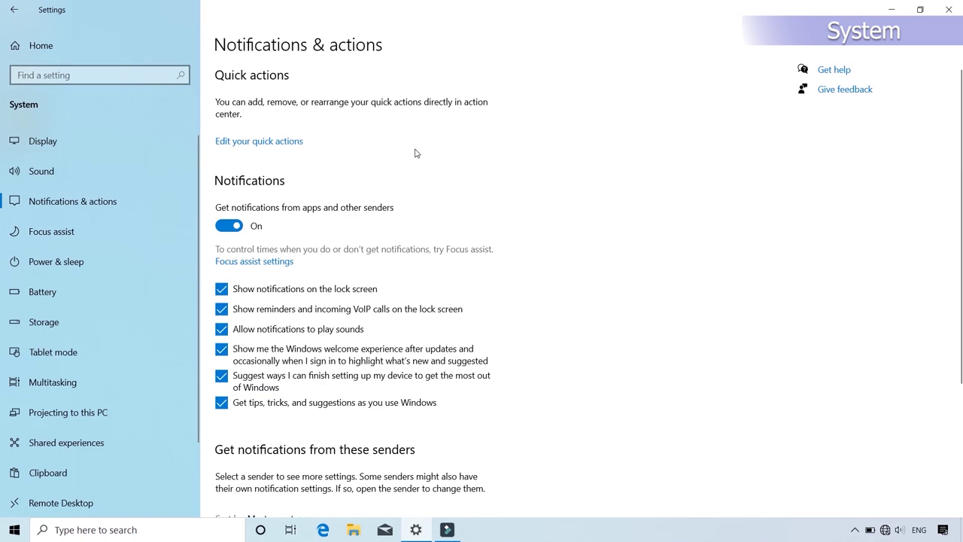
{"action": "left_click", "coordinate": [273, 143]}
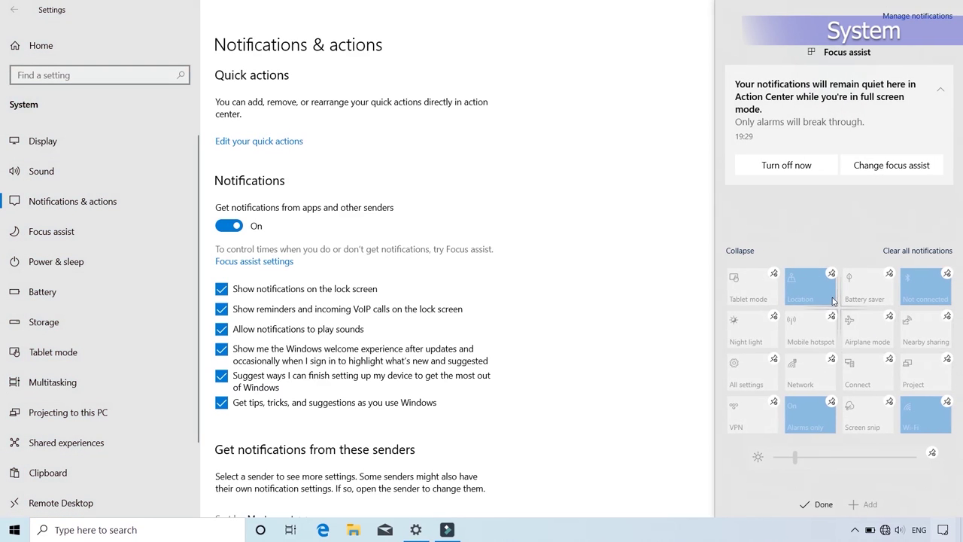
{"action": "left_click", "coordinate": [947, 402]}
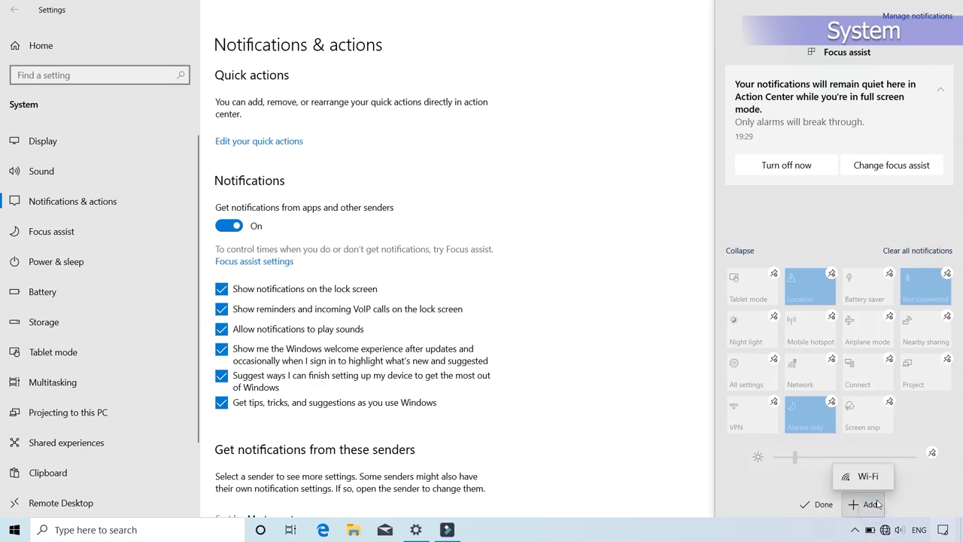
{"action": "left_click", "coordinate": [865, 476]}
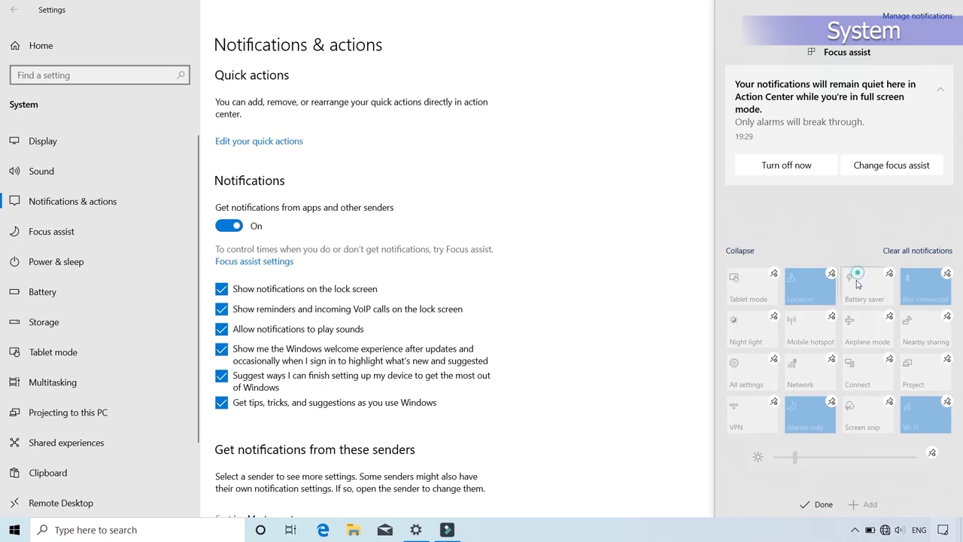
Step: Move the Battery saver tile to the first quick action position, dismiss the Focus assist notification, and finish editing
{"action": "left_click_drag", "start_coordinate": [856, 283], "coordinate": [761, 271]}
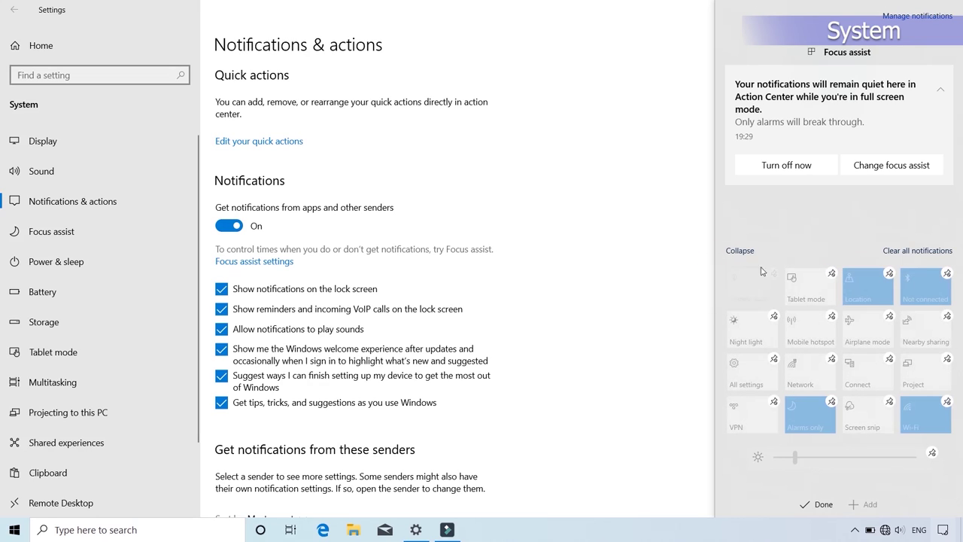
{"action": "left_click", "coordinate": [940, 79]}
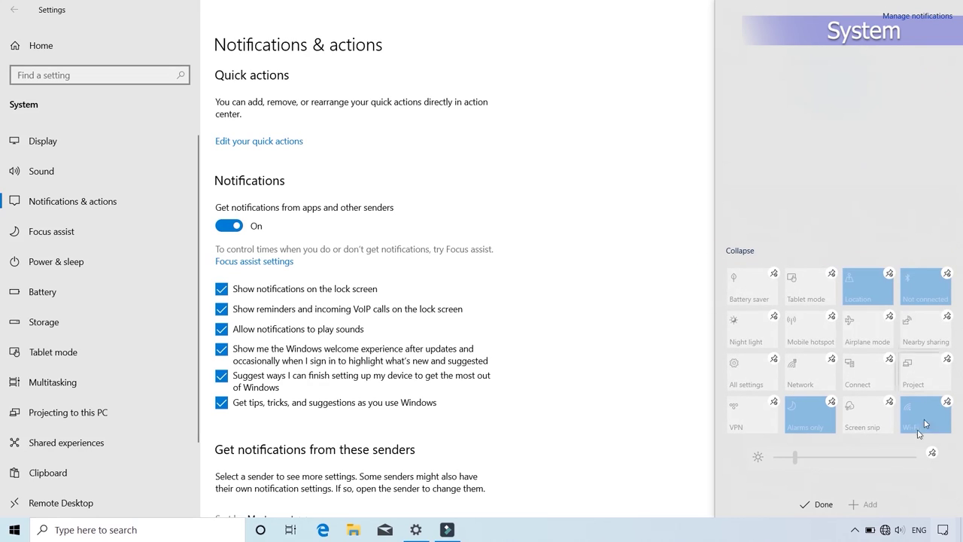
{"action": "left_click", "coordinate": [817, 504]}
{"action": "left_click", "coordinate": [578, 159]}
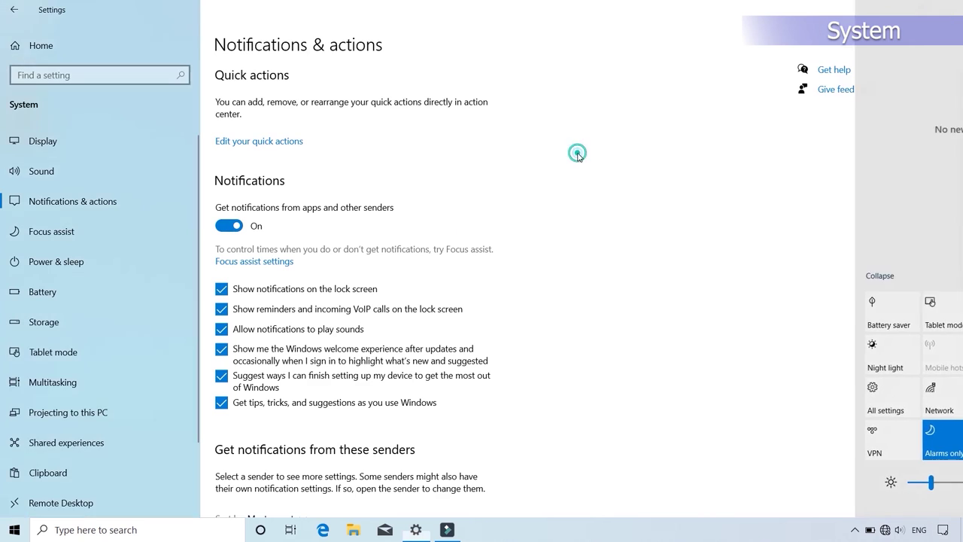
Step: Turn off notifications from apps and other senders, and disable the Windows welcome experience option
{"action": "scroll", "coordinate": [274, 233], "scroll_direction": "down", "scroll_amount": 2}
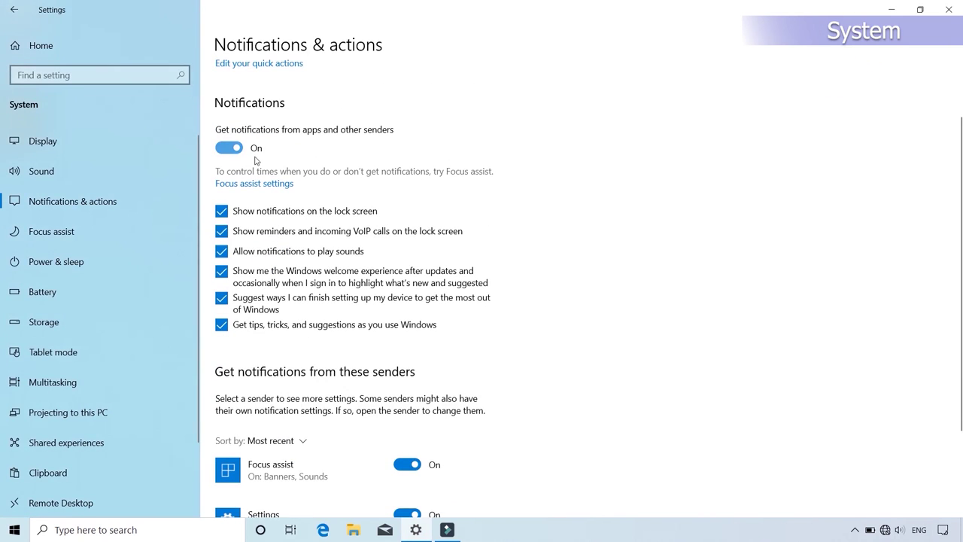
{"action": "left_click", "coordinate": [231, 149]}
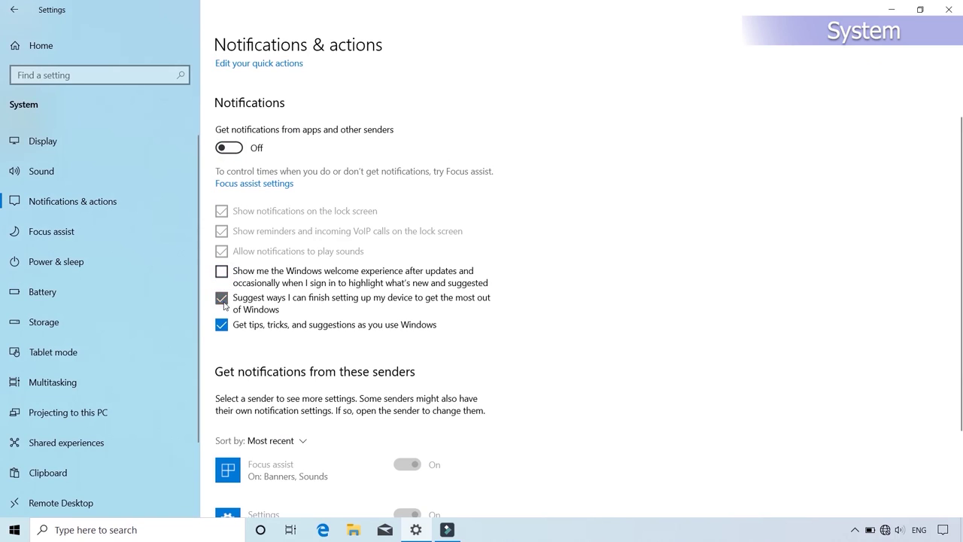
Step: Set Focus assist to Off and disable its automatic rules for duplicating the display, playing a game and full-screen apps
{"action": "left_click", "coordinate": [85, 236]}
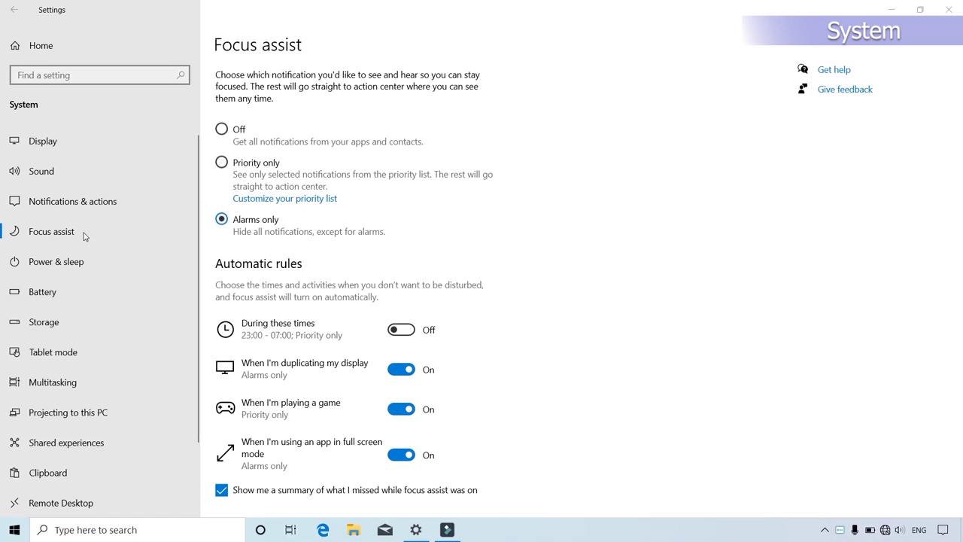
{"action": "left_click", "coordinate": [84, 236]}
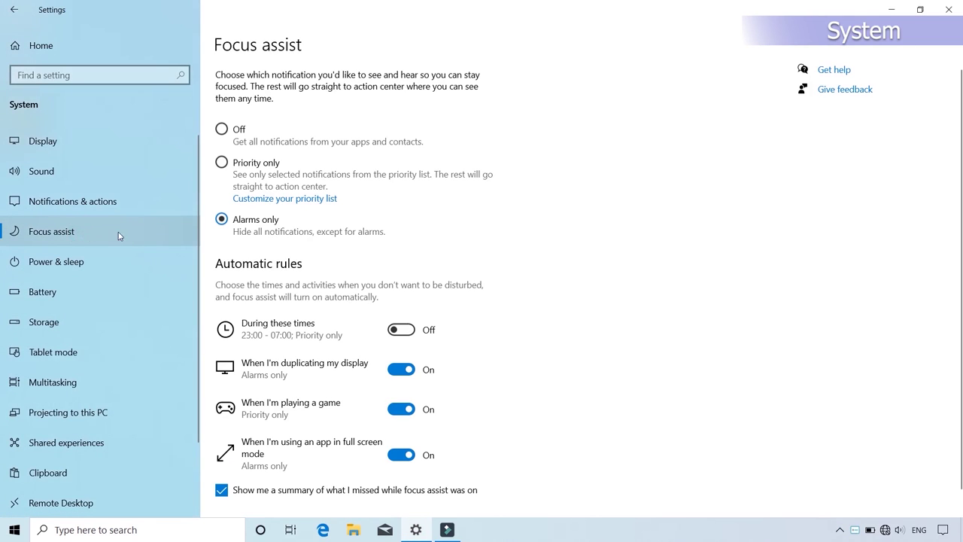
{"action": "scroll", "coordinate": [490, 335], "scroll_direction": "down", "scroll_amount": 1}
{"action": "left_click", "coordinate": [407, 348]}
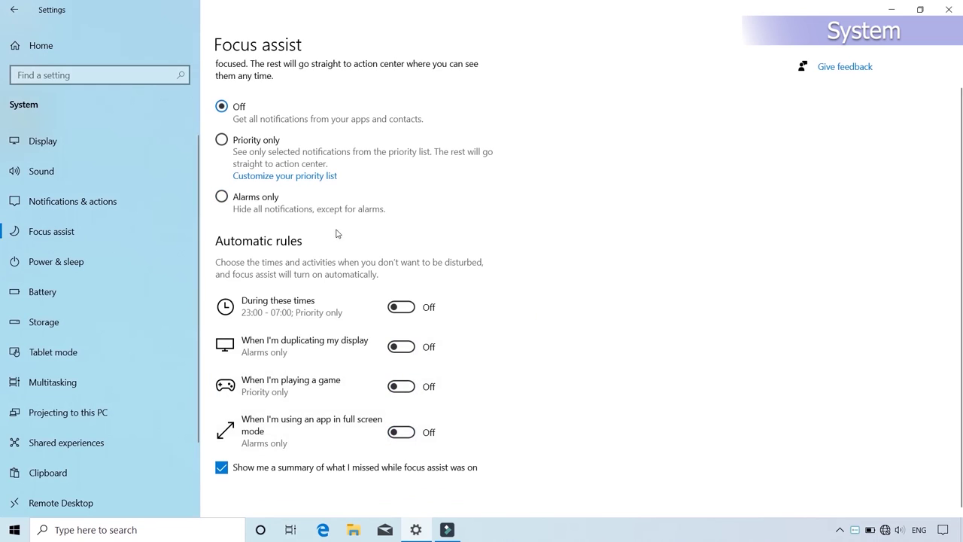
{"action": "scroll", "coordinate": [421, 300], "scroll_direction": "up", "scroll_amount": 1}
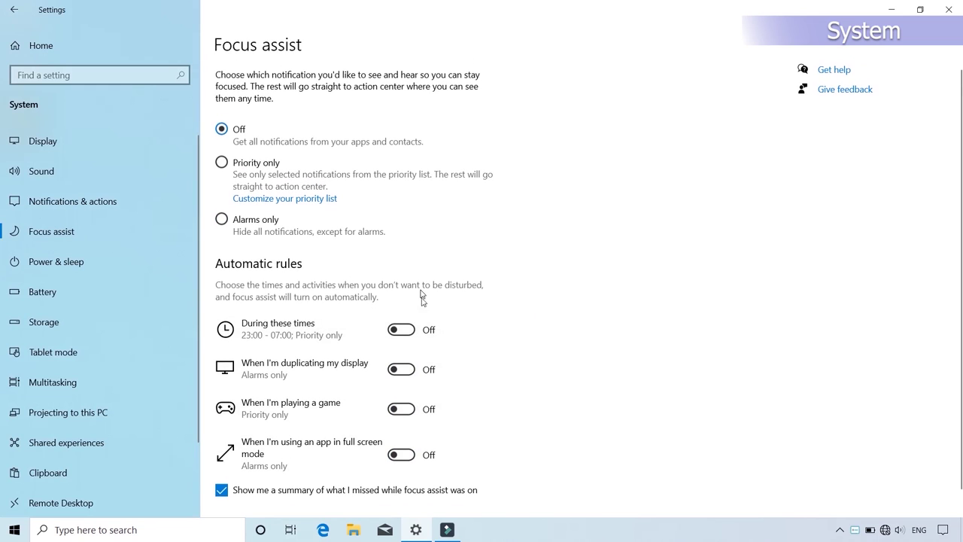
Step: In the Power & sleep settings, set the screen to turn off after 30 minutes on battery power and when plugged in
{"action": "left_click", "coordinate": [75, 261]}
{"action": "left_click", "coordinate": [319, 125]}
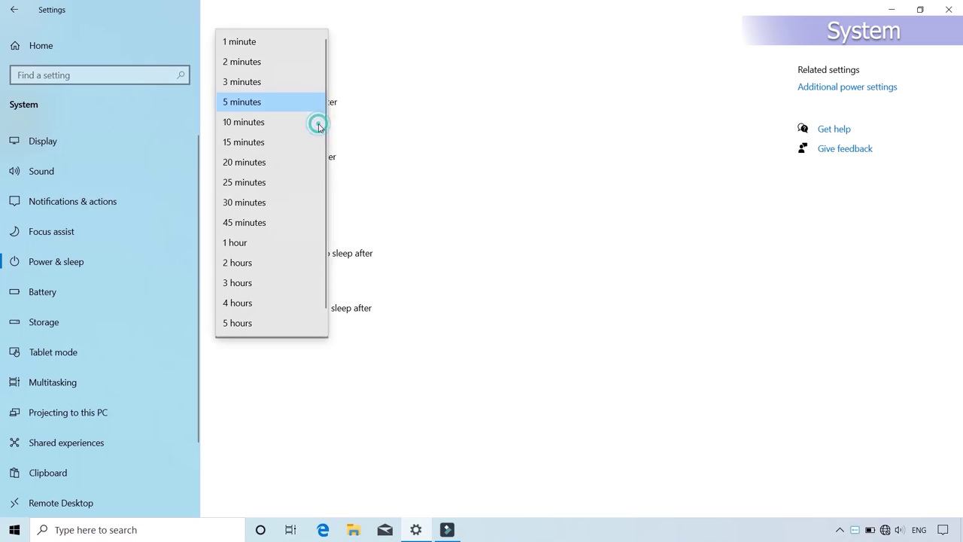
{"action": "left_click", "coordinate": [280, 203]}
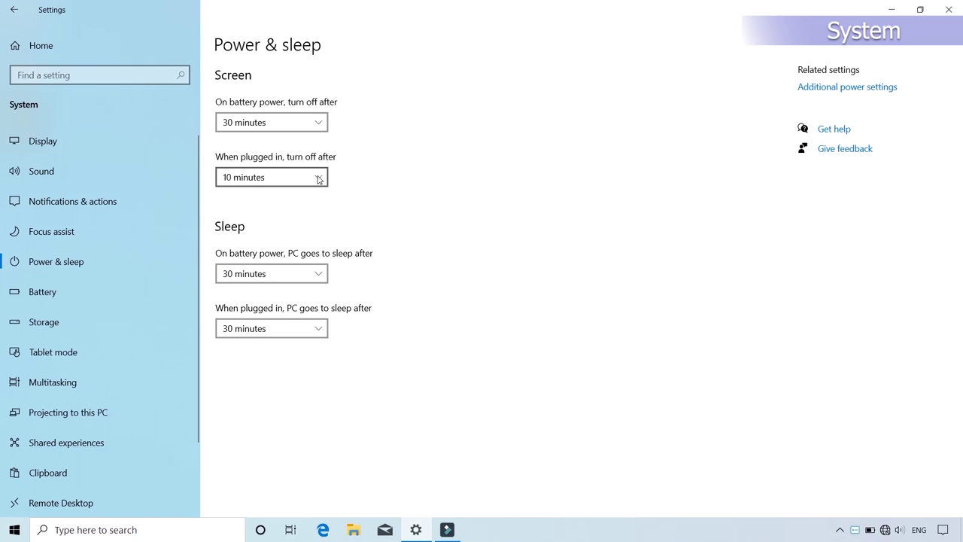
{"action": "left_click", "coordinate": [319, 179]}
{"action": "left_click", "coordinate": [275, 196]}
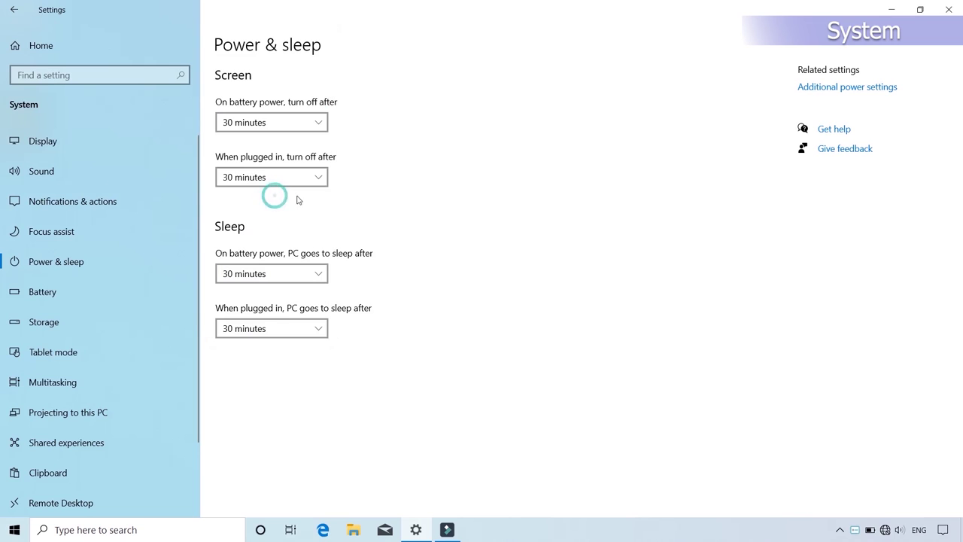
Step: Set the PC's sleep time to Never both on battery power and when plugged in
{"action": "left_click", "coordinate": [308, 275]}
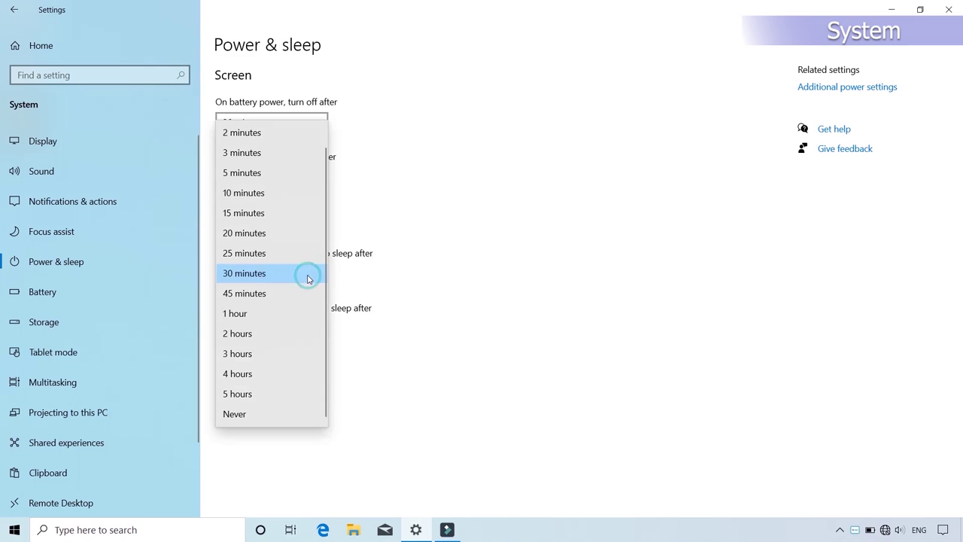
{"action": "left_click", "coordinate": [253, 416]}
{"action": "left_click", "coordinate": [310, 332]}
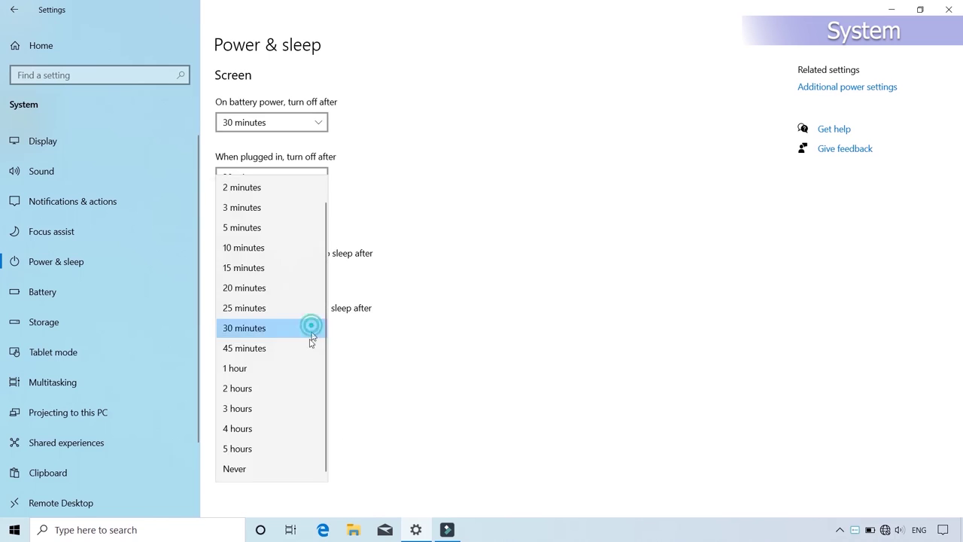
{"action": "left_click", "coordinate": [252, 464]}
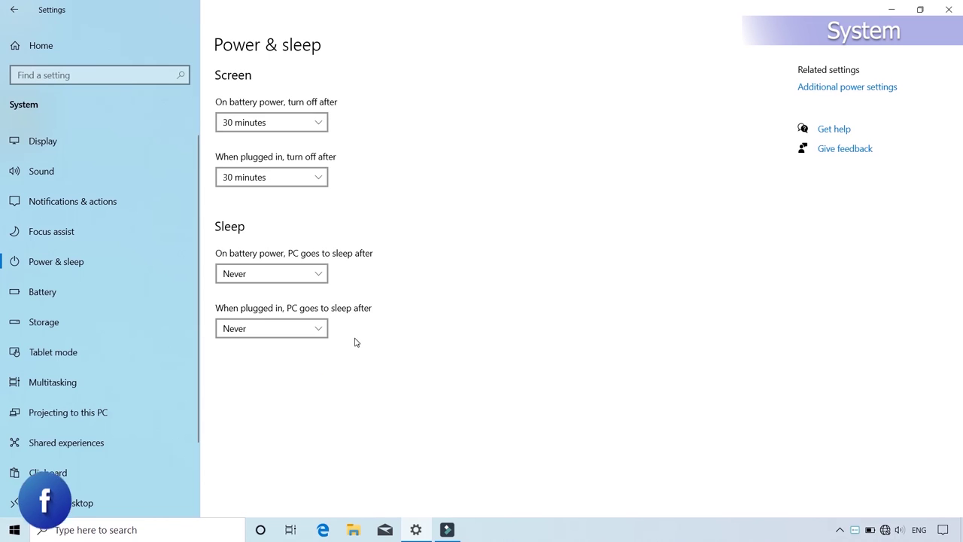
Step: Open the Balanced plan's advanced power settings and set the hard disk turn-off time on battery to Never
{"action": "left_click", "coordinate": [854, 88]}
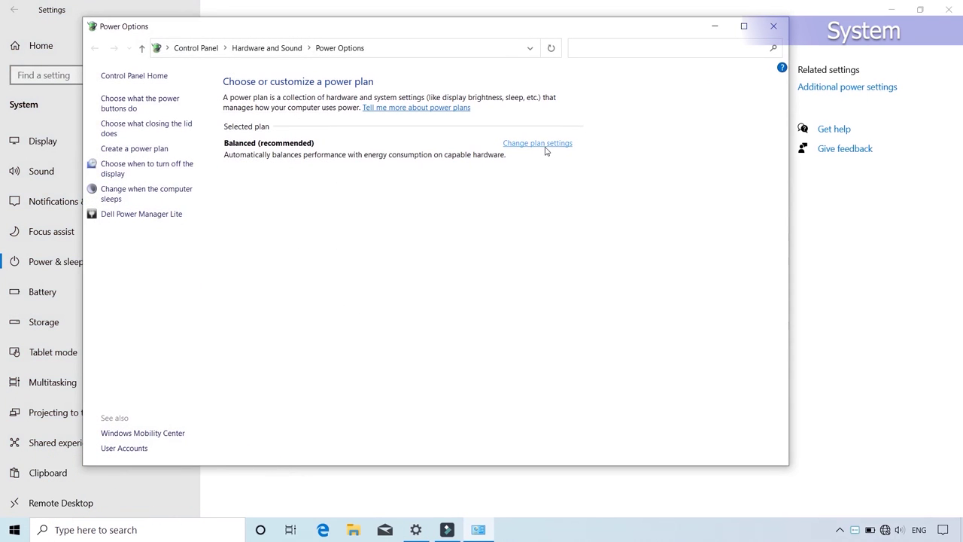
{"action": "left_click", "coordinate": [545, 149]}
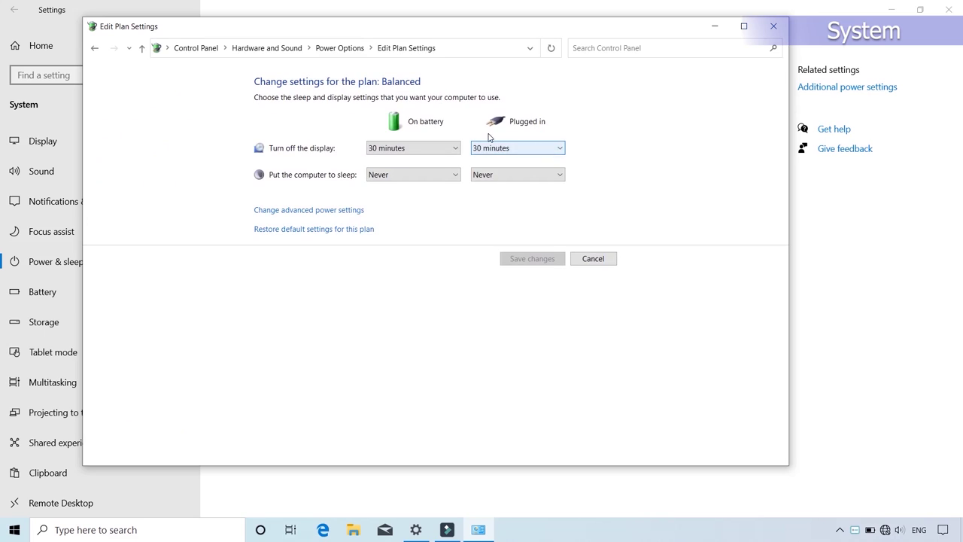
{"action": "left_click", "coordinate": [309, 210]}
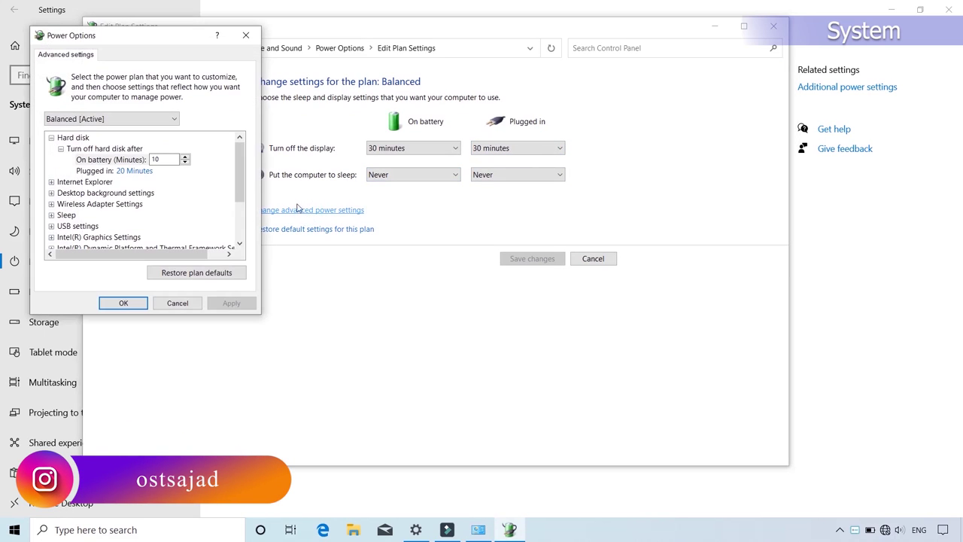
{"action": "left_click", "coordinate": [185, 162]}
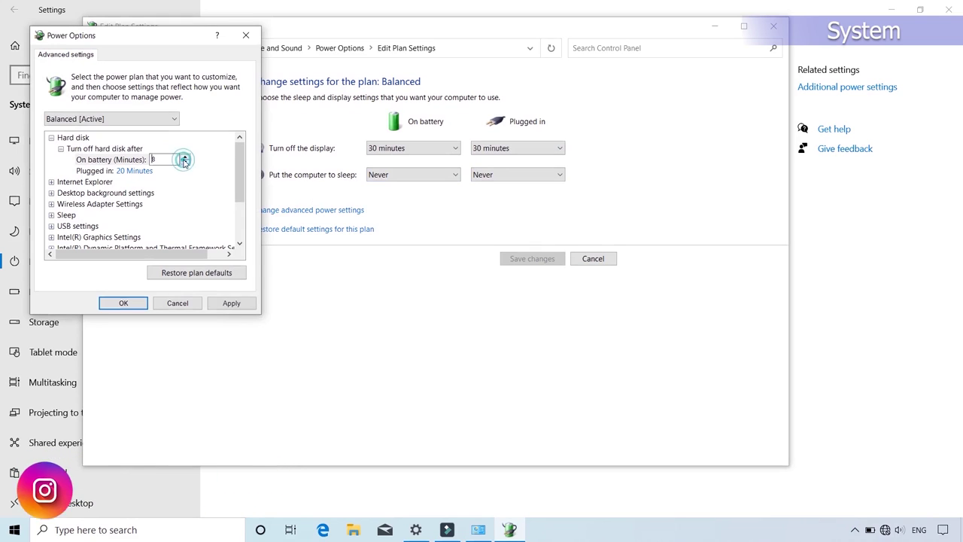
{"action": "left_click", "coordinate": [185, 162]}
{"action": "left_click", "coordinate": [185, 162]}
{"action": "left_click", "coordinate": [185, 162]}
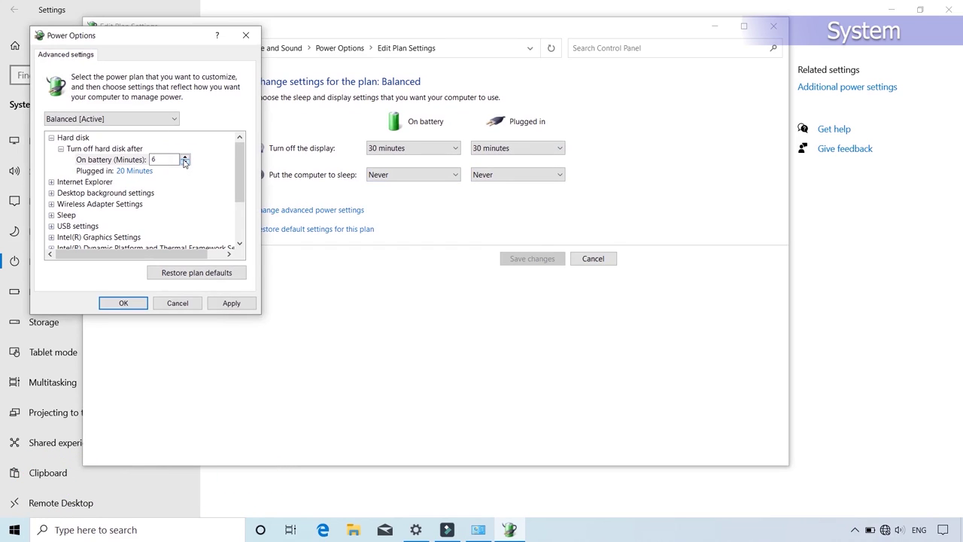
Step: Set the hard disk turn-off time when plugged in to Never, apply it, and close the advanced power settings
{"action": "left_click", "coordinate": [129, 171]}
{"action": "left_click", "coordinate": [185, 173]}
{"action": "left_click", "coordinate": [185, 173]}
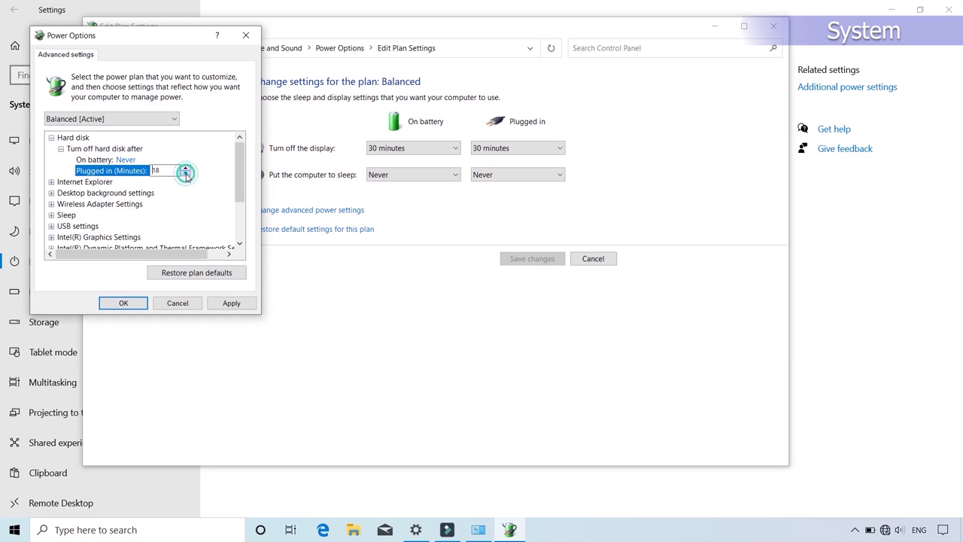
{"action": "left_click", "coordinate": [185, 173]}
{"action": "left_click", "coordinate": [185, 173]}
{"action": "mouse_move", "coordinate": [239, 161]}
{"action": "left_mouse_down"}
{"action": "mouse_move", "coordinate": [236, 213]}
{"action": "mouse_move", "coordinate": [232, 164]}
{"action": "left_mouse_up"}
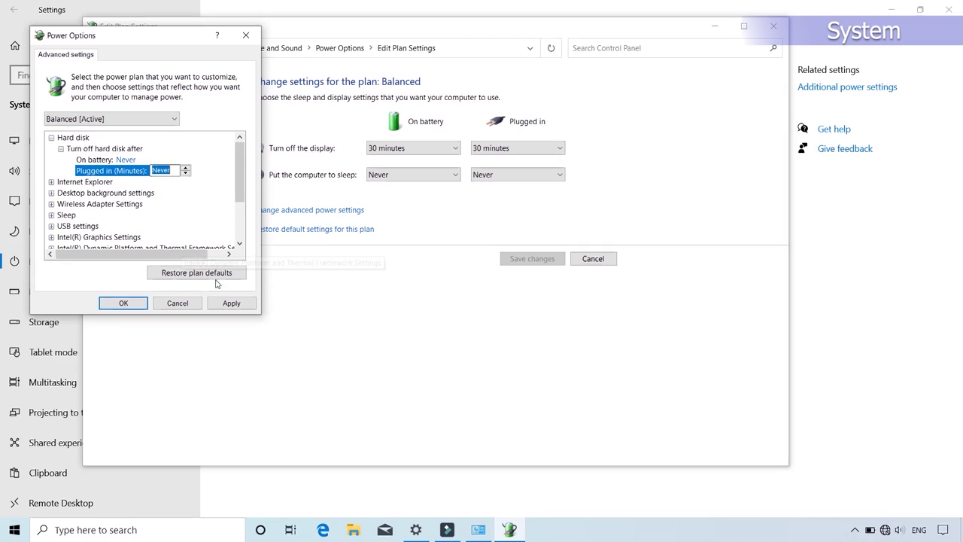
{"action": "left_click", "coordinate": [232, 304]}
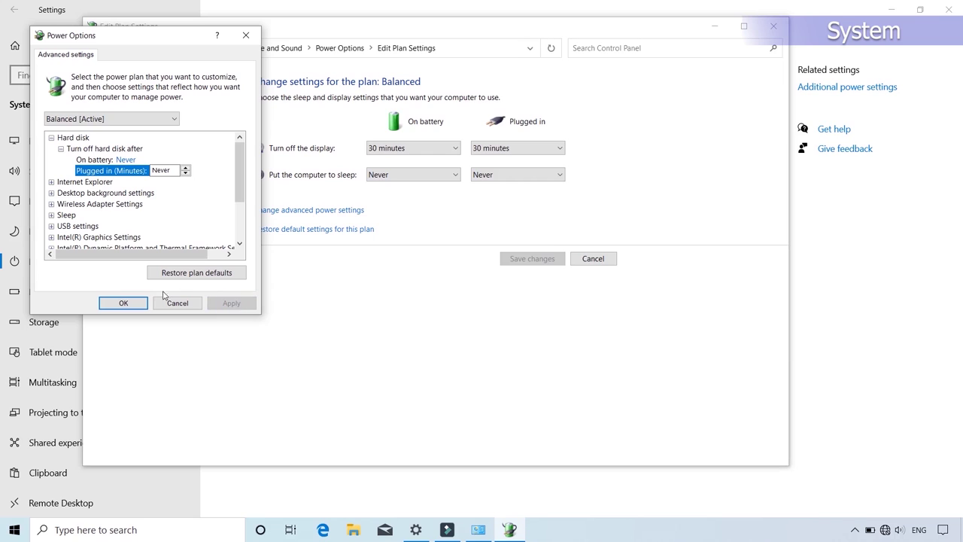
{"action": "left_click", "coordinate": [123, 303]}
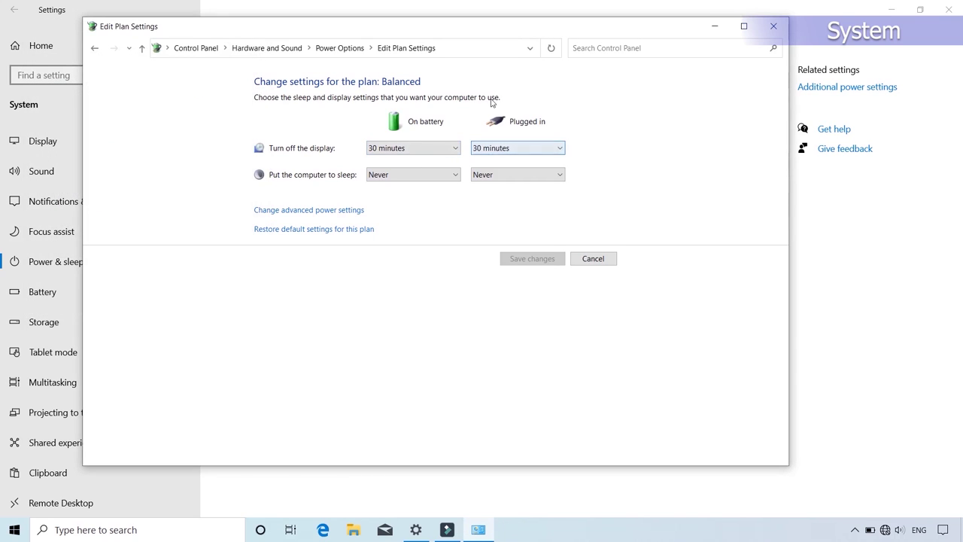
Step: Open the power button and lid settings and set the power button to Turn off the display on battery and plugged in
{"action": "left_click", "coordinate": [96, 48]}
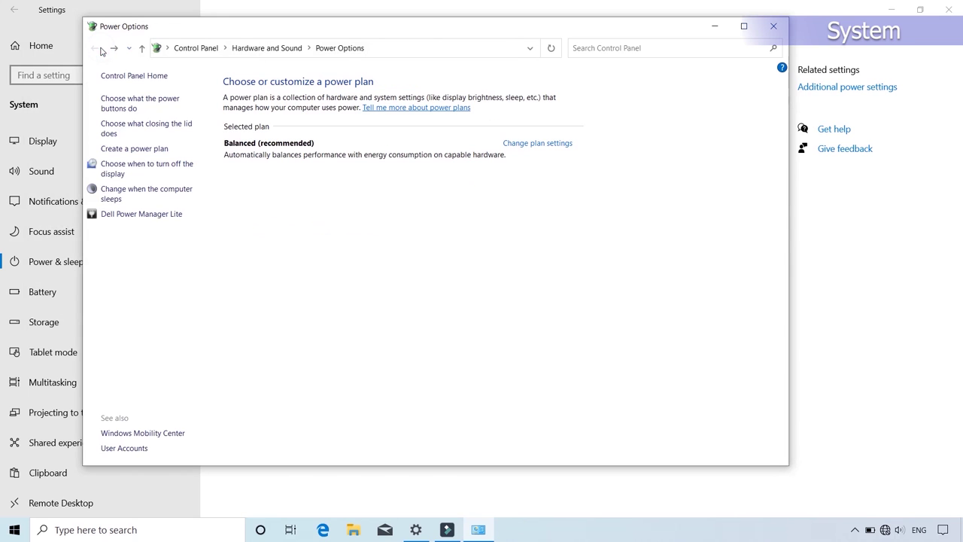
{"action": "left_click", "coordinate": [160, 129]}
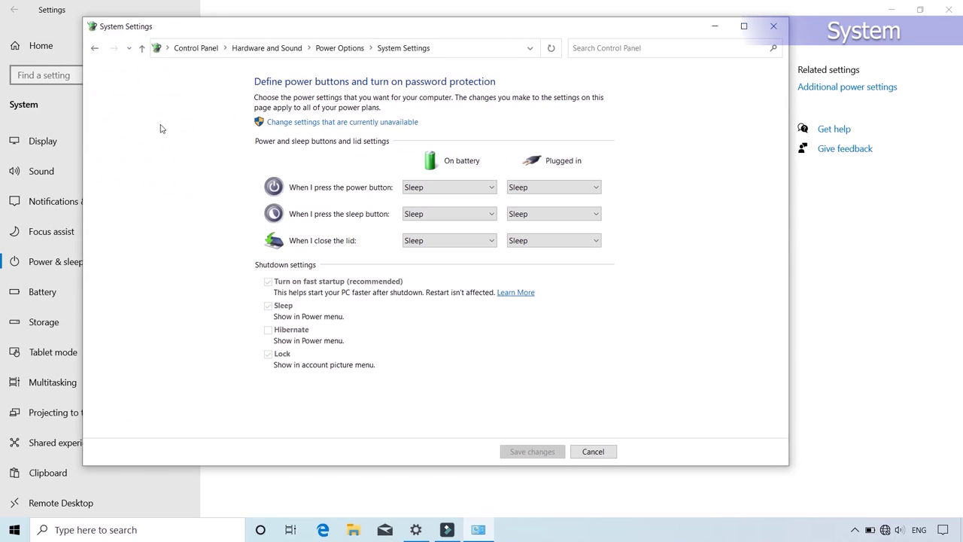
{"action": "left_click", "coordinate": [472, 188]}
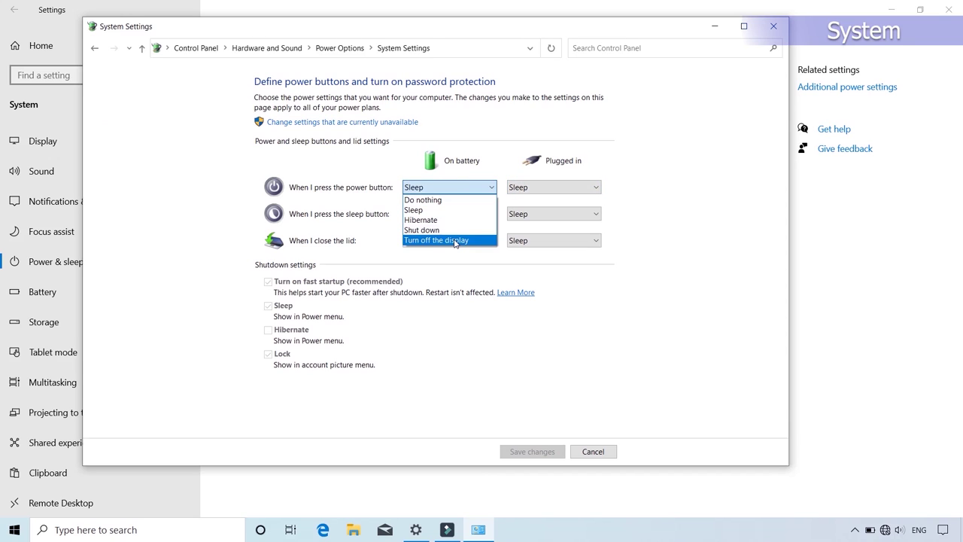
{"action": "left_click", "coordinate": [454, 241]}
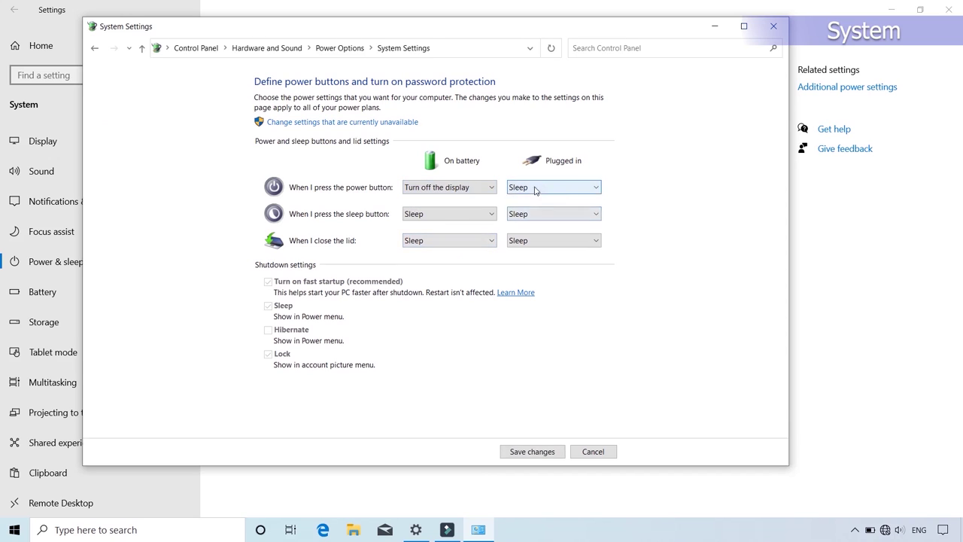
{"action": "left_click", "coordinate": [534, 188]}
{"action": "left_click", "coordinate": [535, 240]}
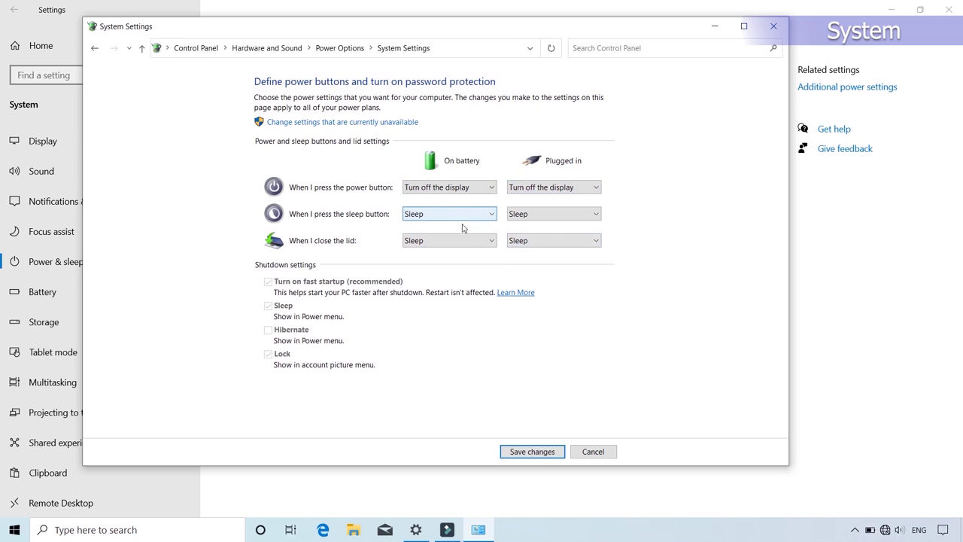
Step: Set closing the lid to Do nothing both on battery and when plugged in
{"action": "left_click", "coordinate": [463, 242]}
{"action": "left_click", "coordinate": [458, 256]}
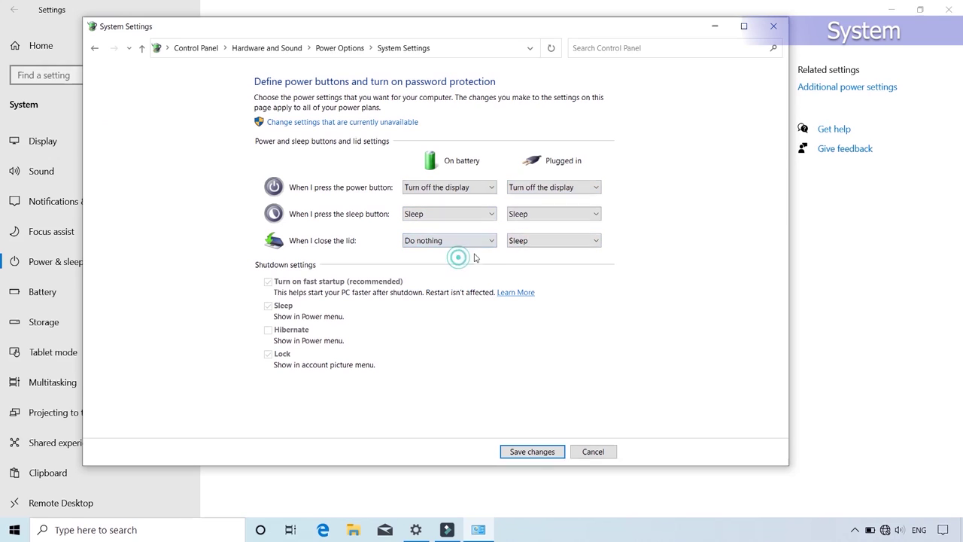
{"action": "left_click", "coordinate": [539, 241]}
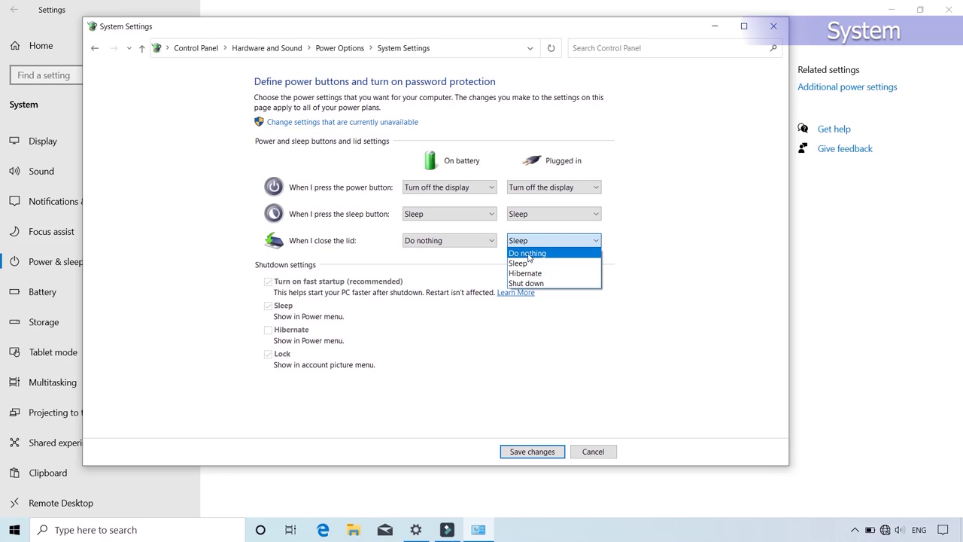
{"action": "left_click", "coordinate": [529, 256]}
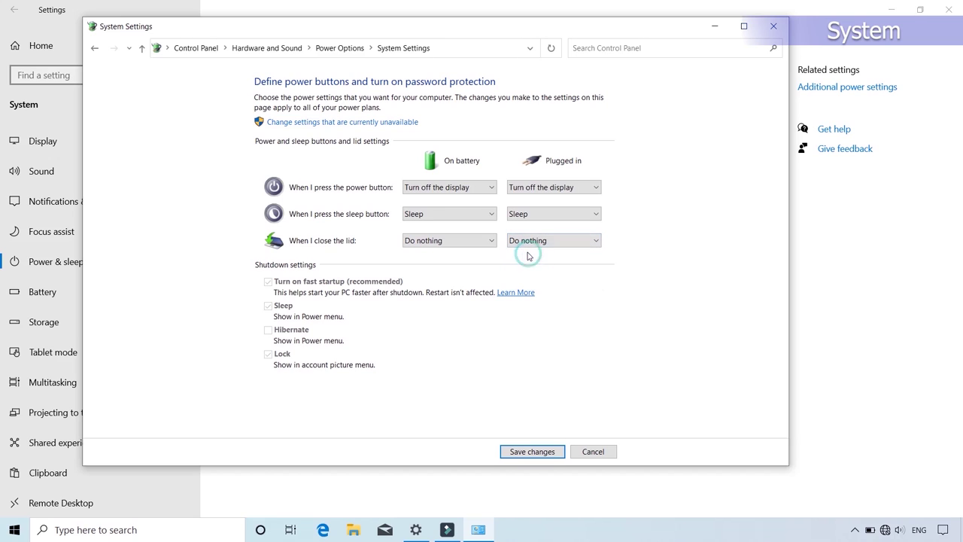
Step: Unlock the unavailable shutdown settings, enable Hibernate in the Power menu, save the changes and close the power options window
{"action": "left_click", "coordinate": [375, 122]}
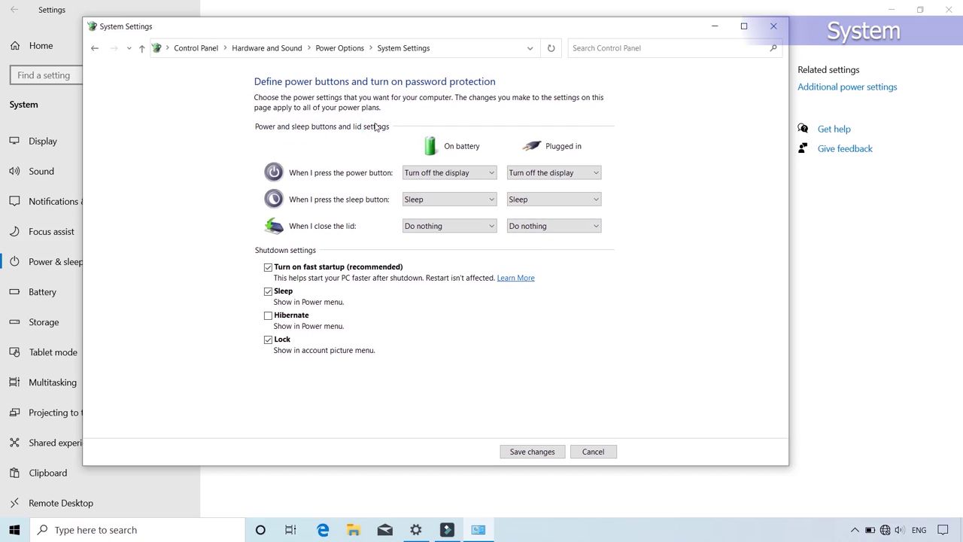
{"action": "left_click", "coordinate": [270, 316]}
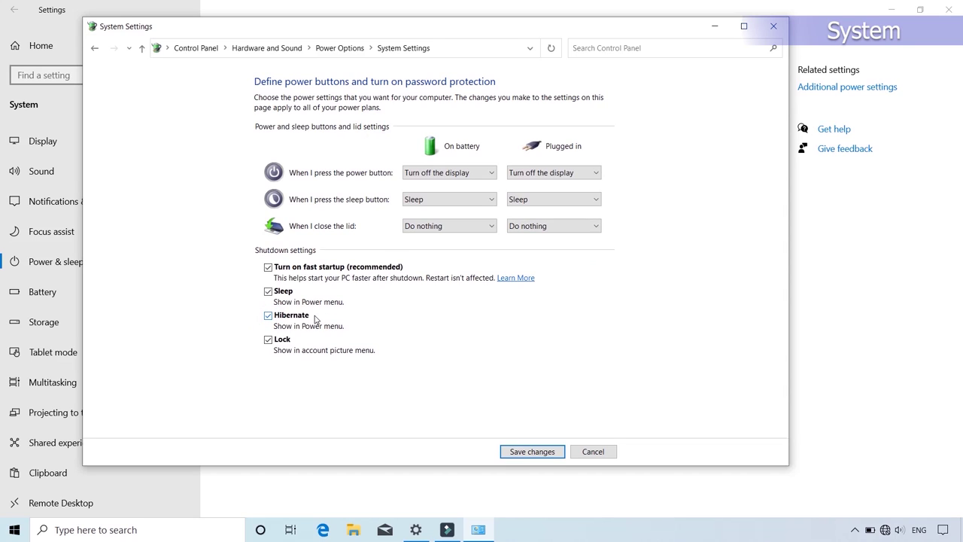
{"action": "left_click", "coordinate": [517, 452]}
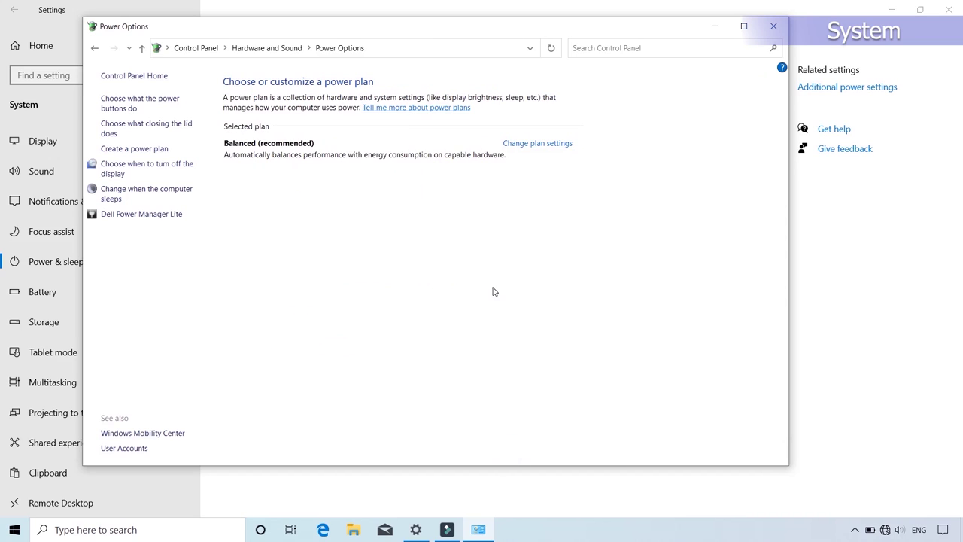
{"action": "left_click", "coordinate": [95, 48]}
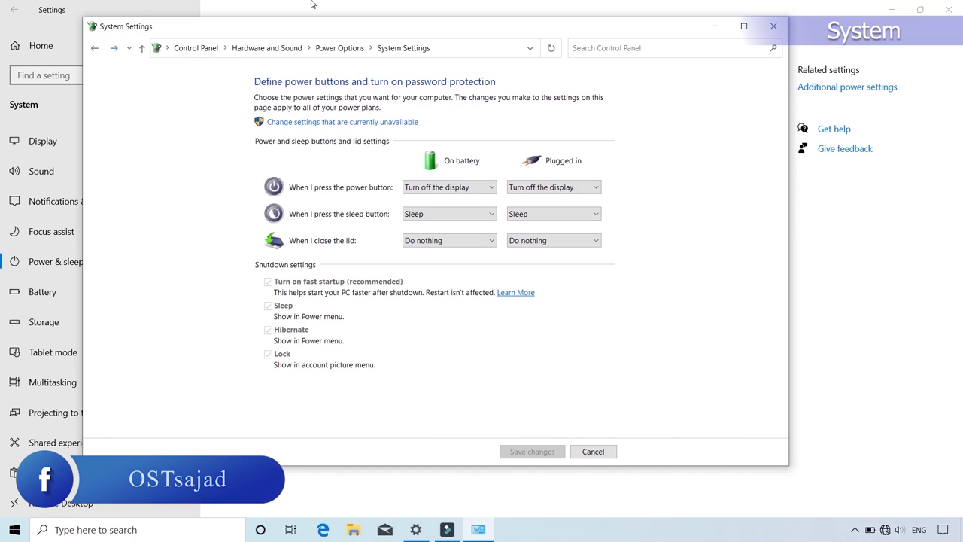
{"action": "left_click", "coordinate": [773, 27]}
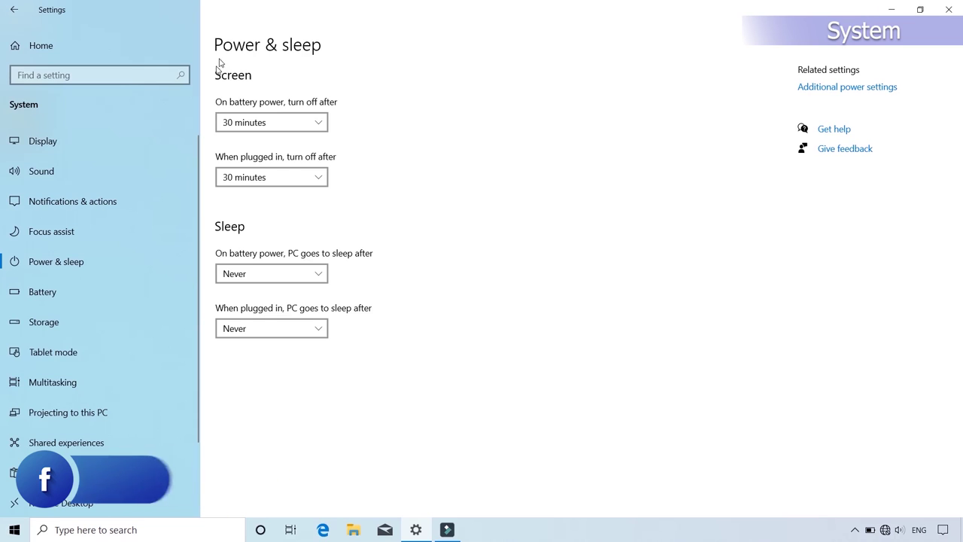
Step: In the Battery settings, set battery saver to turn on automatically at 30%
{"action": "left_click", "coordinate": [43, 291]}
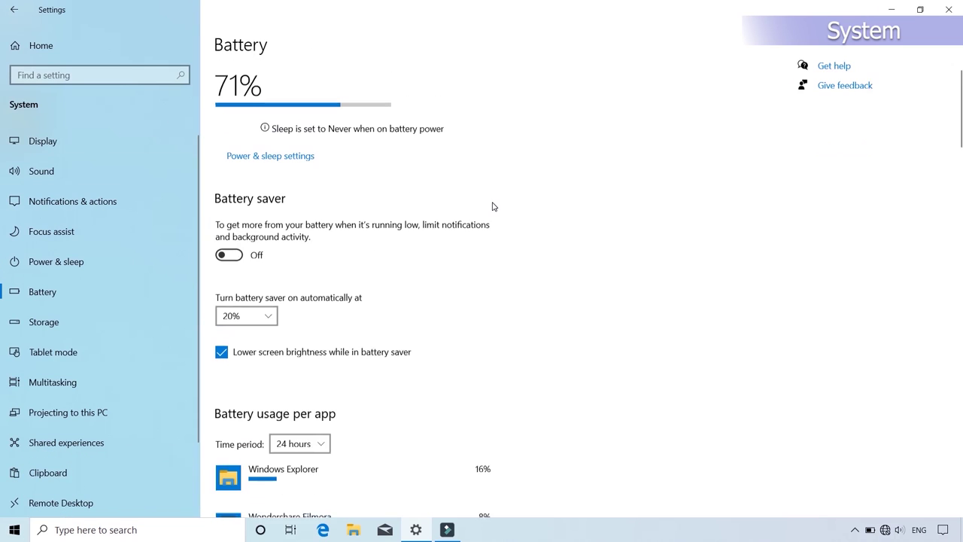
{"action": "left_click", "coordinate": [265, 329]}
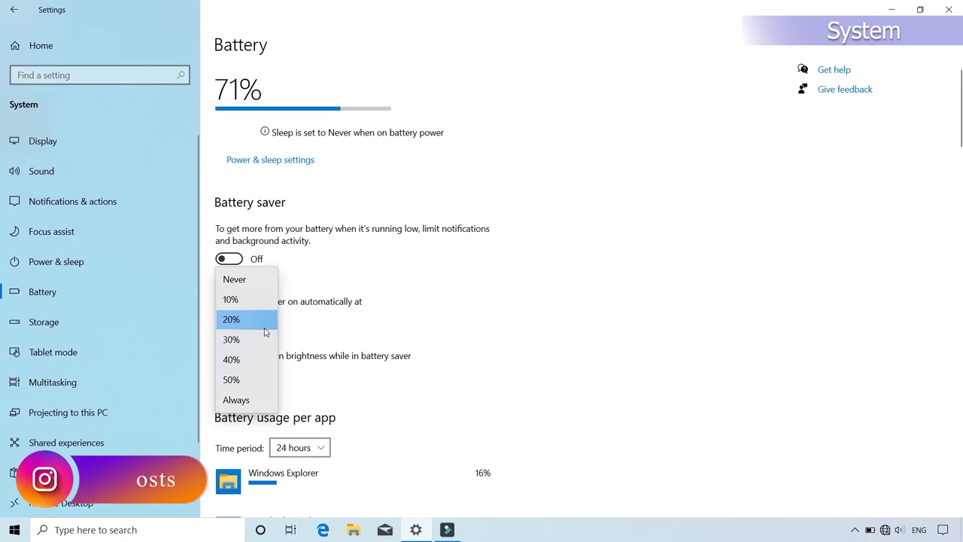
{"action": "left_click", "coordinate": [260, 338]}
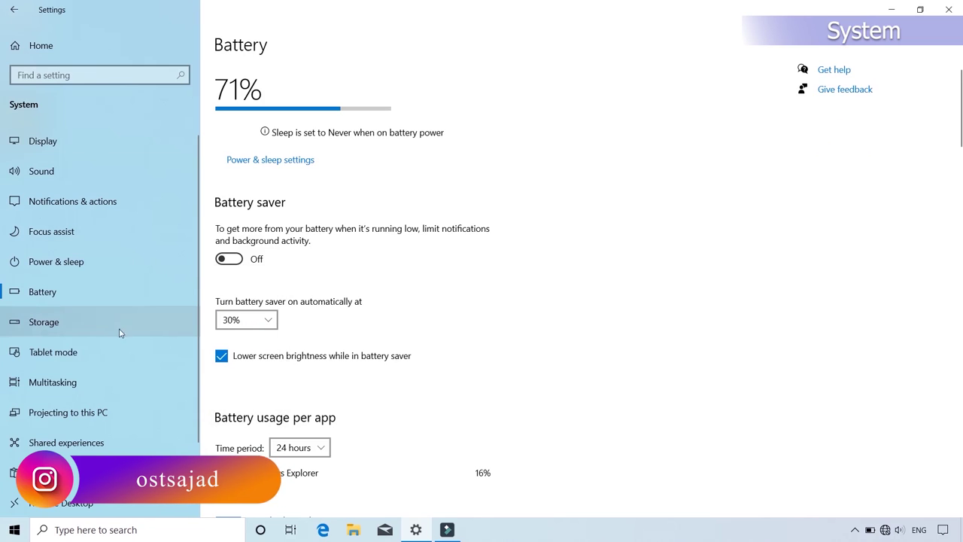
Step: Turn on Storage Sense and configure it to delete recycle bin files that have been there for over 30 days
{"action": "left_click", "coordinate": [88, 322]}
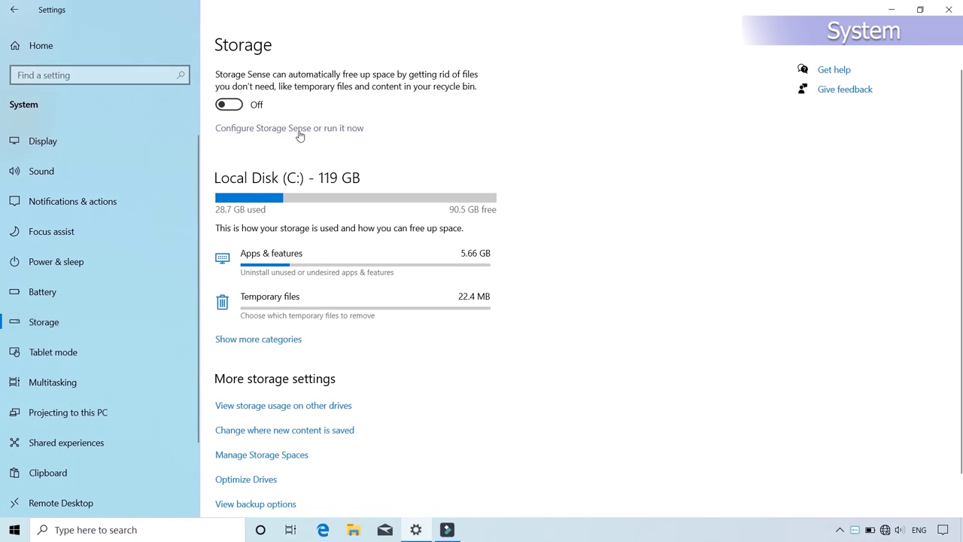
{"action": "left_click", "coordinate": [238, 106]}
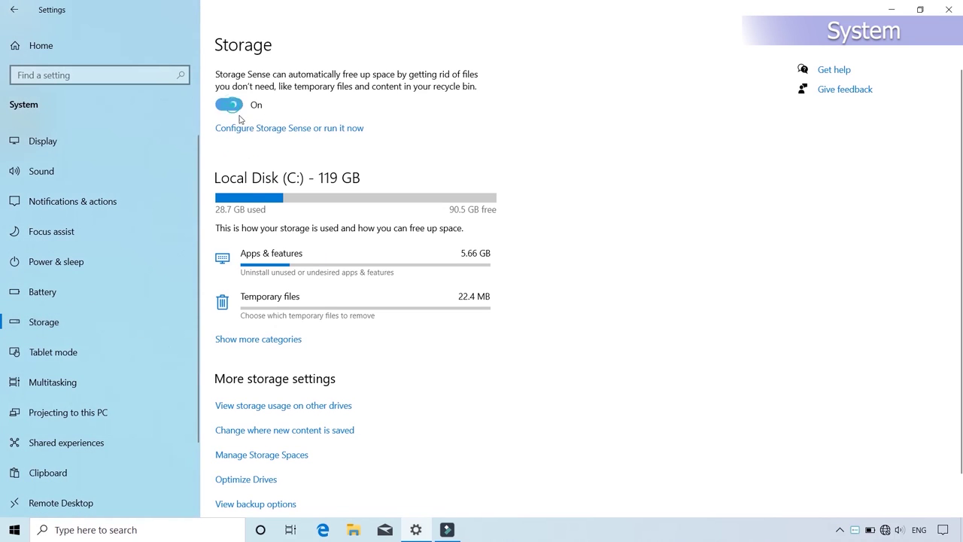
{"action": "left_click", "coordinate": [316, 128]}
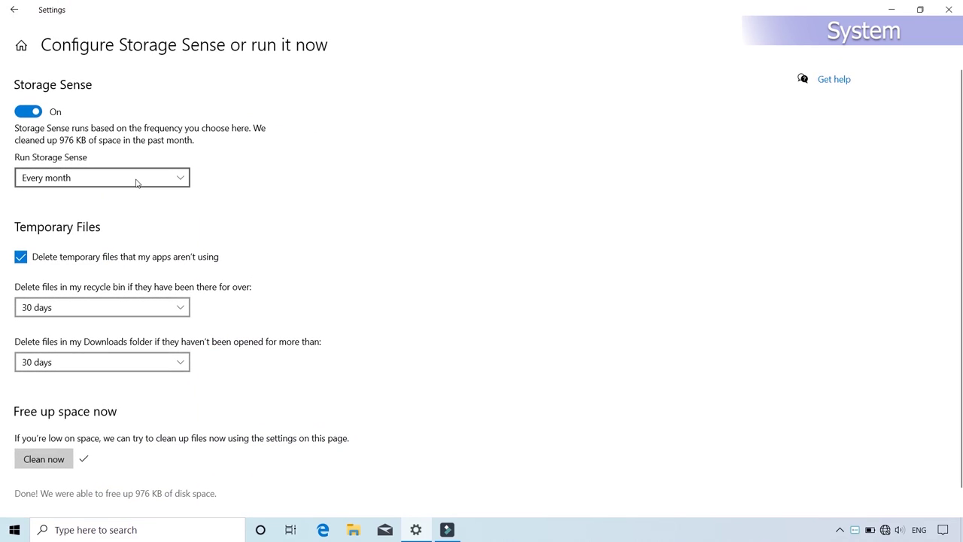
{"action": "left_click", "coordinate": [168, 307]}
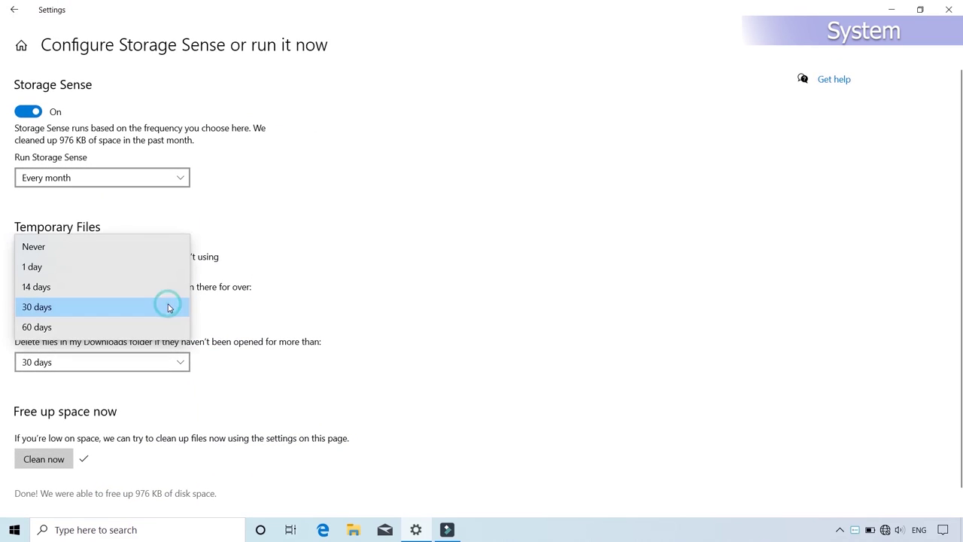
{"action": "left_click", "coordinate": [113, 307]}
{"action": "scroll", "coordinate": [218, 271], "scroll_direction": "down", "scroll_amount": 1}
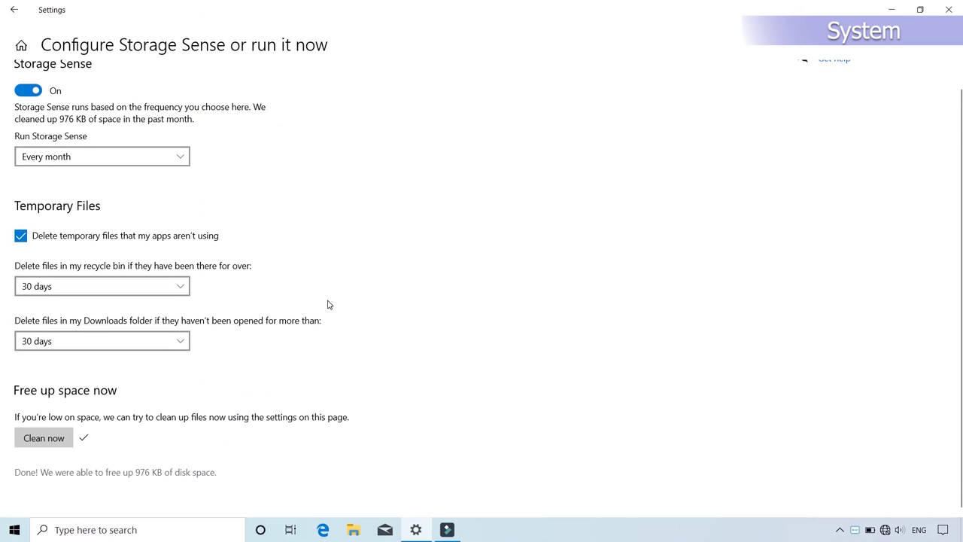
{"action": "scroll", "coordinate": [324, 297], "scroll_direction": "up", "scroll_amount": 1}
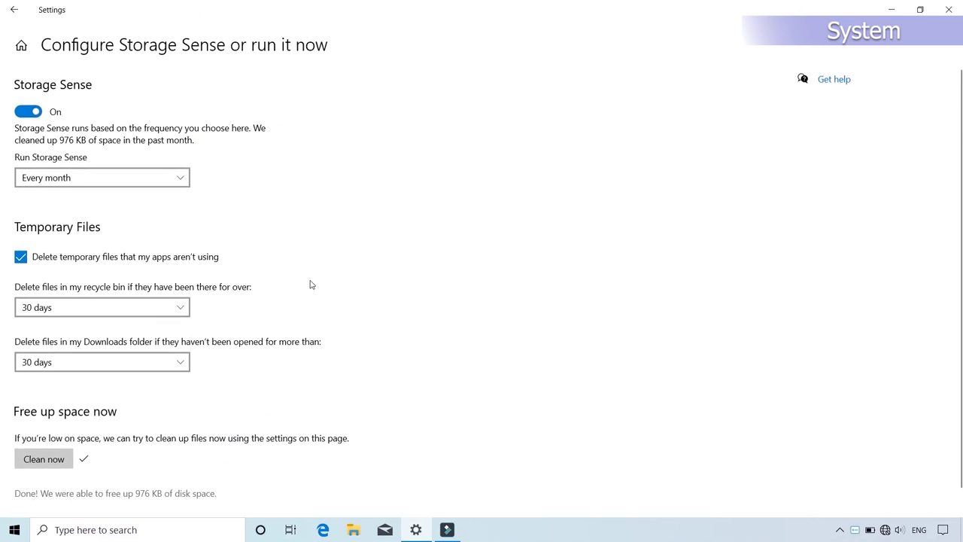
{"action": "left_click", "coordinate": [13, 13]}
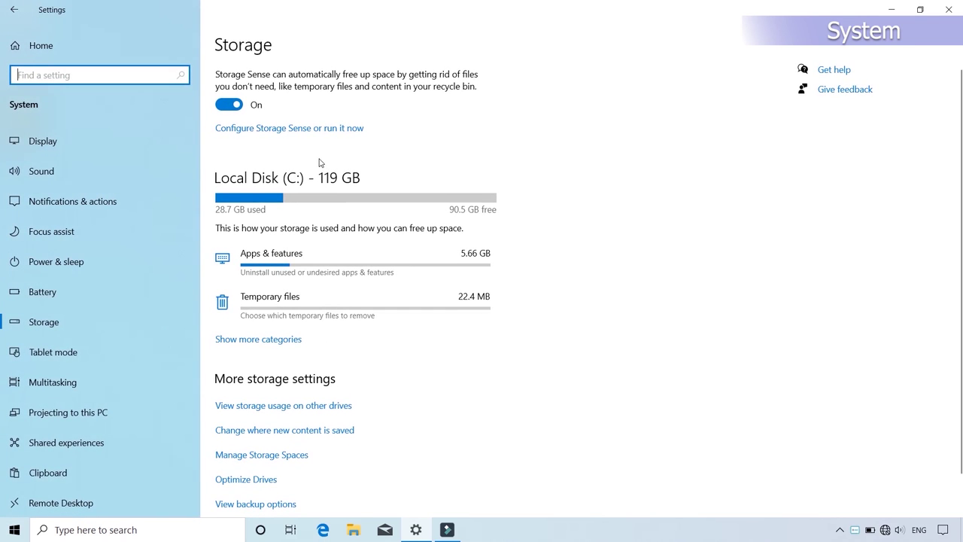
Step: Review the default save locations for new content in the Storage settings
{"action": "scroll", "coordinate": [155, 279], "scroll_direction": "down", "scroll_amount": 2}
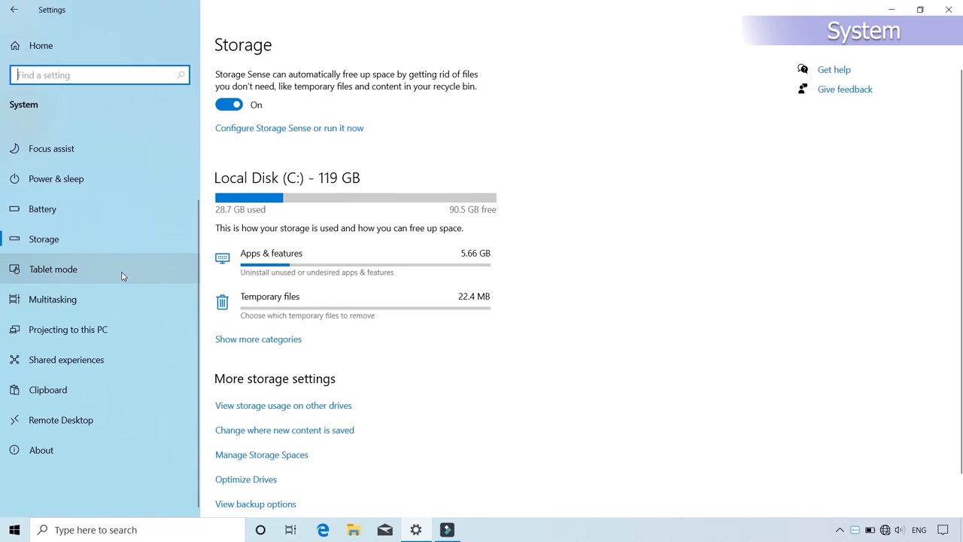
{"action": "scroll", "coordinate": [486, 342], "scroll_direction": "down", "scroll_amount": 1}
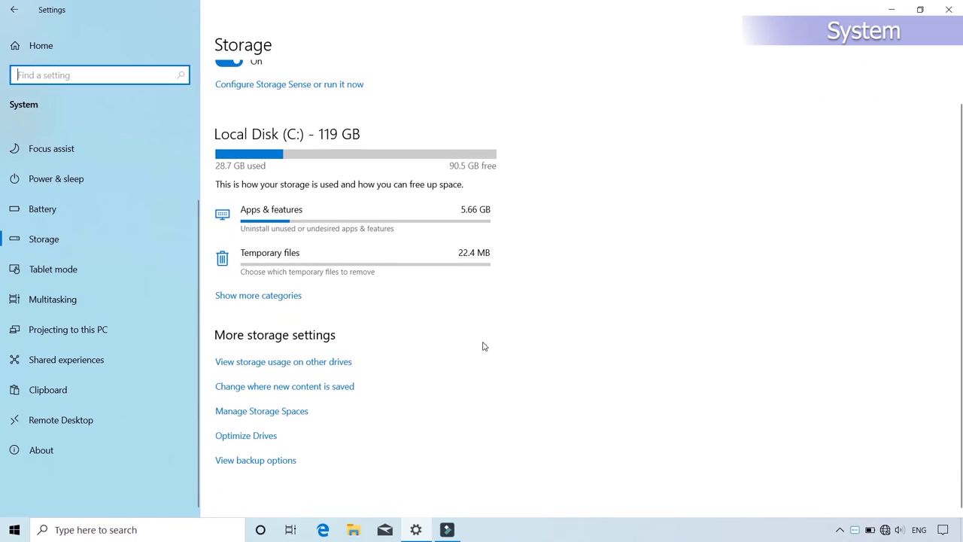
{"action": "left_click", "coordinate": [294, 386]}
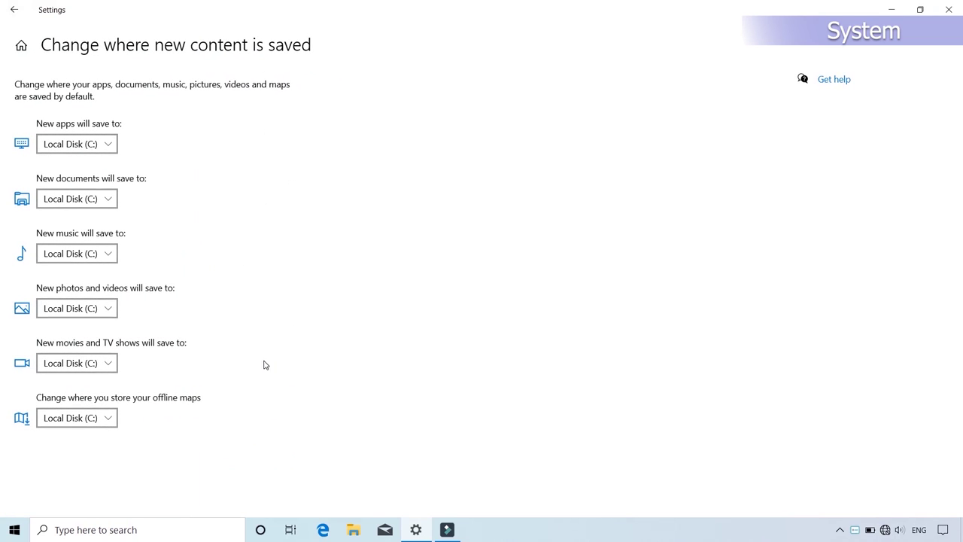
{"action": "left_click", "coordinate": [13, 9]}
Step: In the Tablet mode settings, set the sign-in behavior to Use desktop mode
{"action": "left_click", "coordinate": [100, 360]}
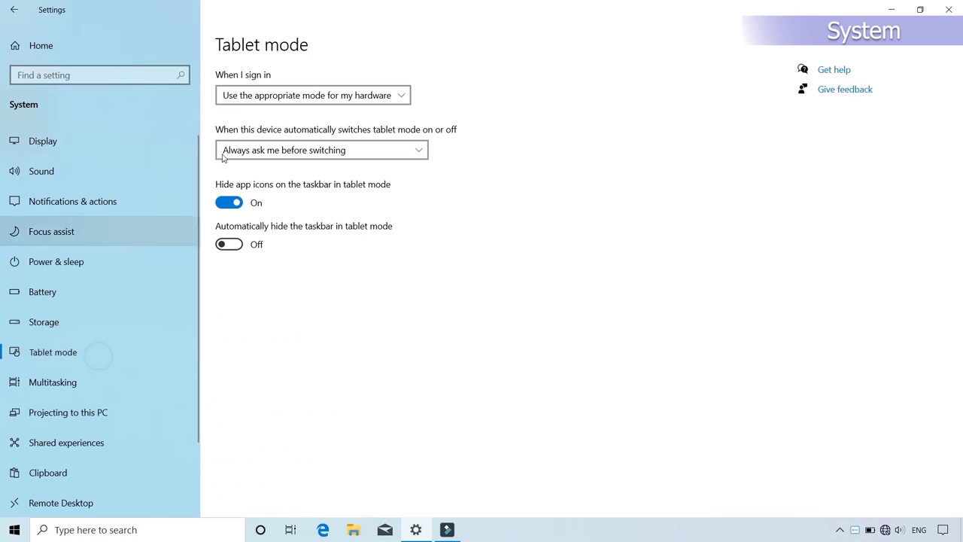
{"action": "left_click", "coordinate": [398, 95]}
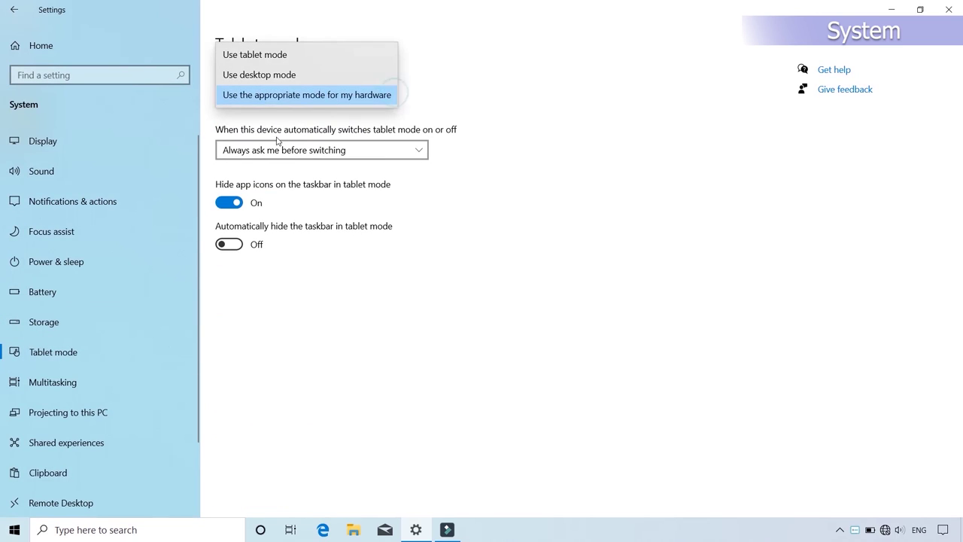
{"action": "left_click", "coordinate": [273, 76]}
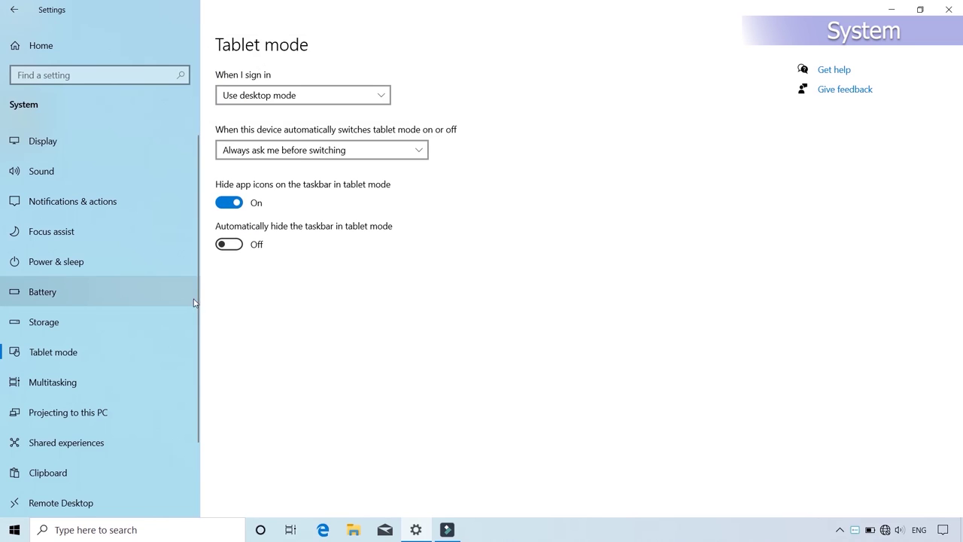
Step: In the Multitasking settings, disable simultaneous resizing of adjacent snapped windows and turn off timeline suggestions
{"action": "left_click", "coordinate": [106, 392]}
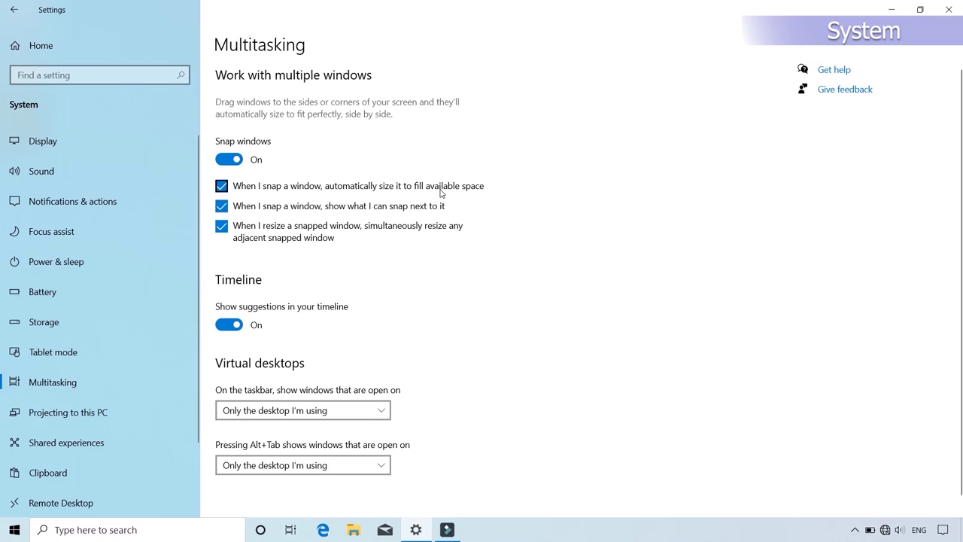
{"action": "left_click", "coordinate": [221, 228]}
{"action": "scroll", "coordinate": [494, 362], "scroll_direction": "down", "scroll_amount": 1}
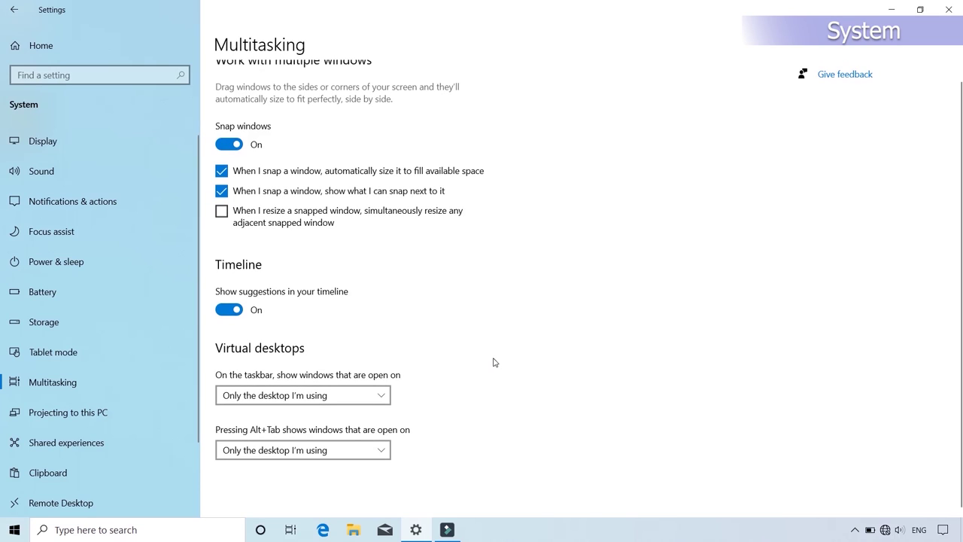
{"action": "left_click", "coordinate": [229, 309]}
Step: Review the remaining System pages: Projecting to this PC, Shared experiences, Clipboard, Remote Desktop and About
{"action": "left_click", "coordinate": [74, 418]}
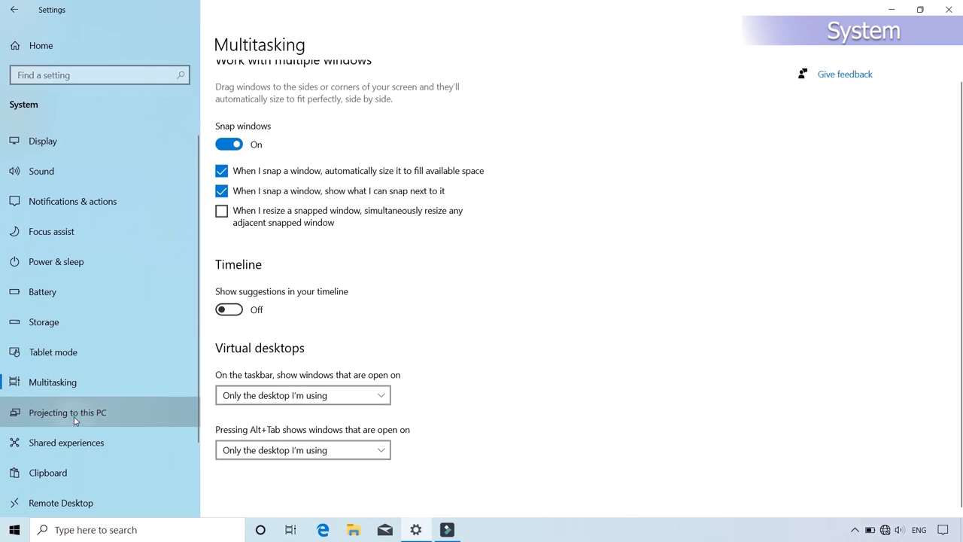
{"action": "left_click", "coordinate": [72, 445]}
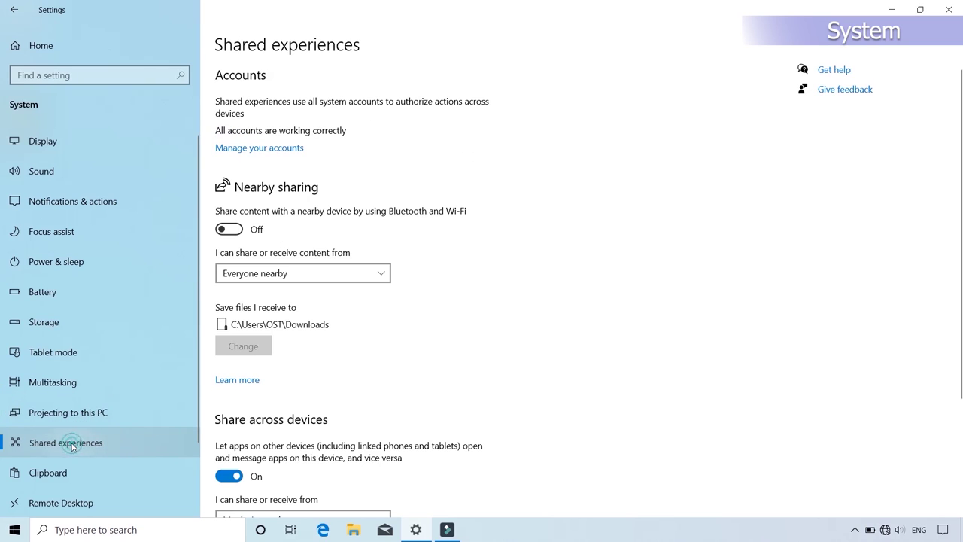
{"action": "scroll", "coordinate": [75, 444], "scroll_direction": "down", "scroll_amount": 2}
{"action": "scroll", "coordinate": [486, 199], "scroll_direction": "down", "scroll_amount": 3}
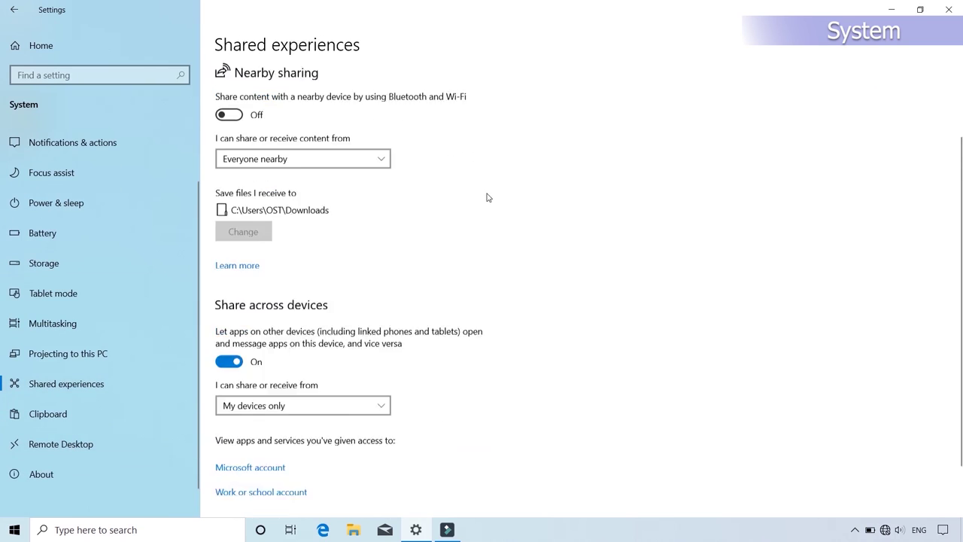
{"action": "scroll", "coordinate": [486, 198], "scroll_direction": "up", "scroll_amount": 3}
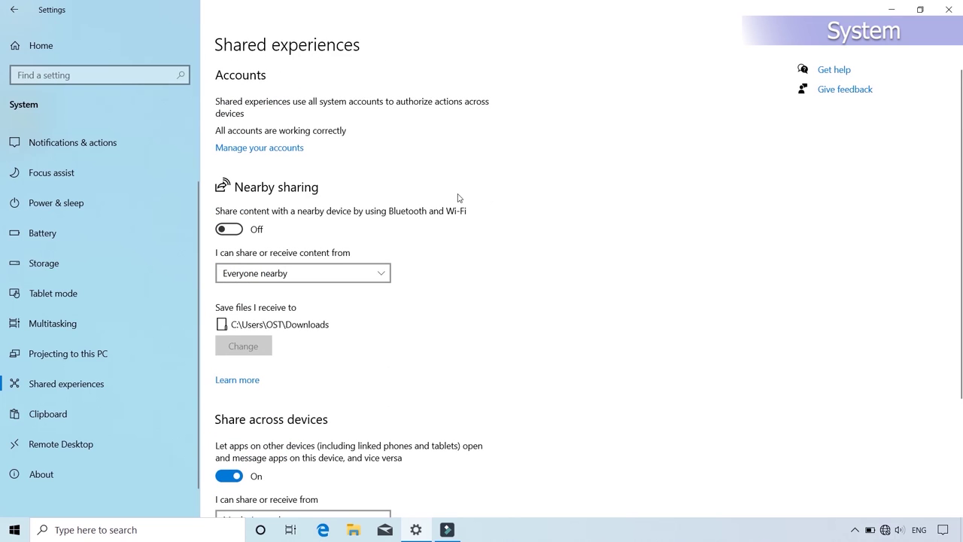
{"action": "left_click", "coordinate": [138, 419]}
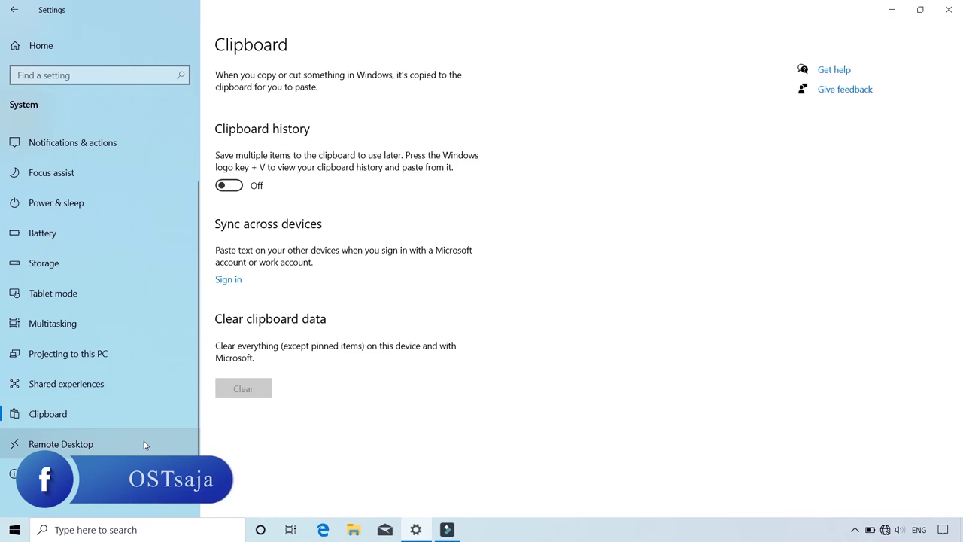
{"action": "left_click", "coordinate": [144, 444]}
{"action": "left_click", "coordinate": [143, 473]}
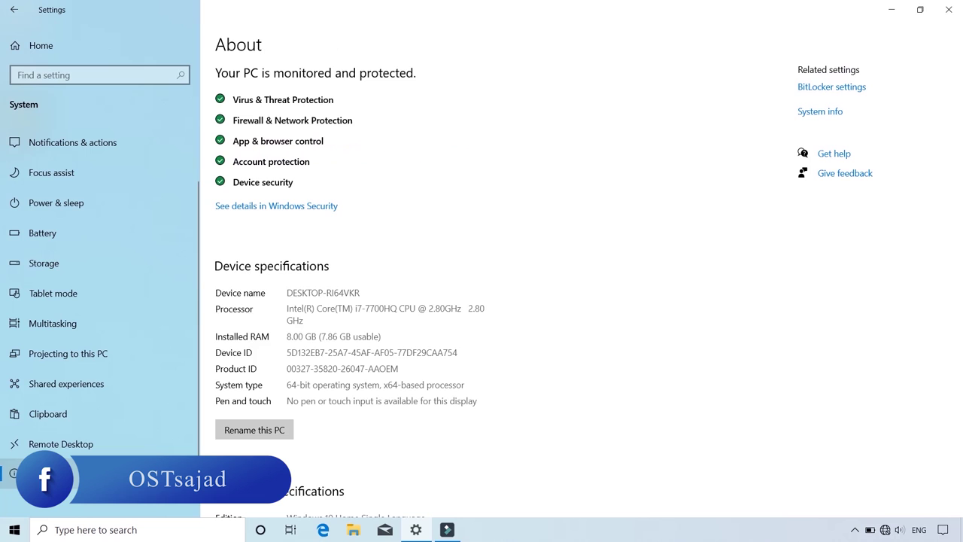
Step: Leave the System settings, open the Devices settings and turn off Bluetooth
{"action": "left_click", "coordinate": [13, 10]}
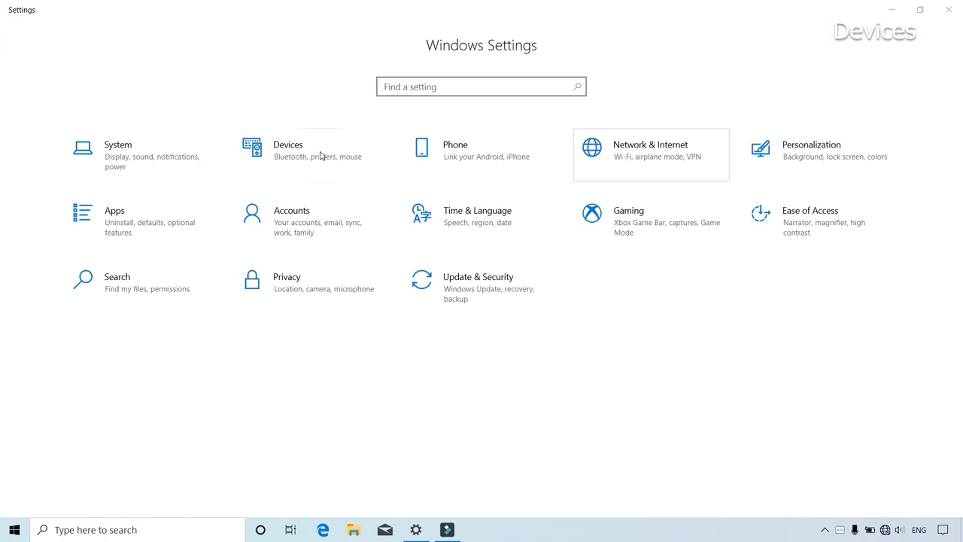
{"action": "left_click", "coordinate": [320, 154]}
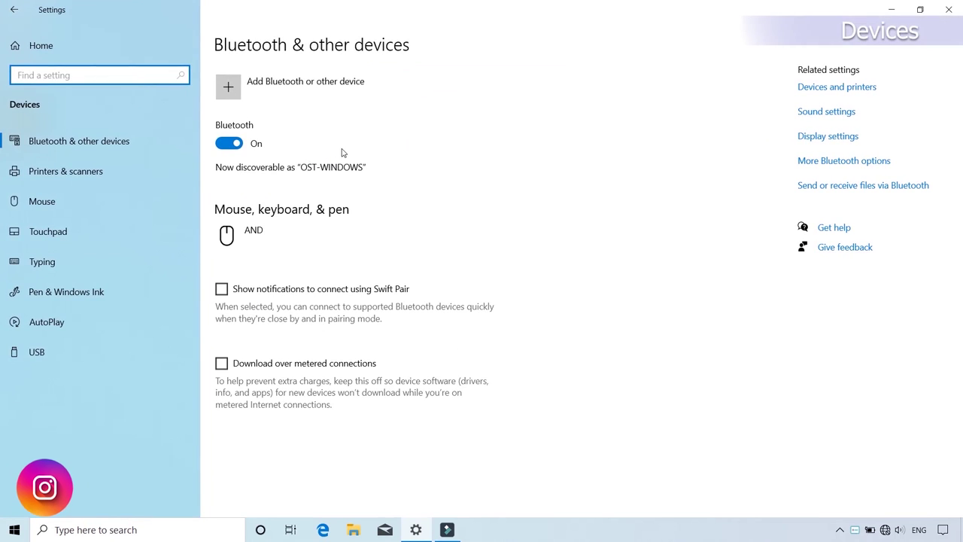
{"action": "left_click", "coordinate": [236, 146]}
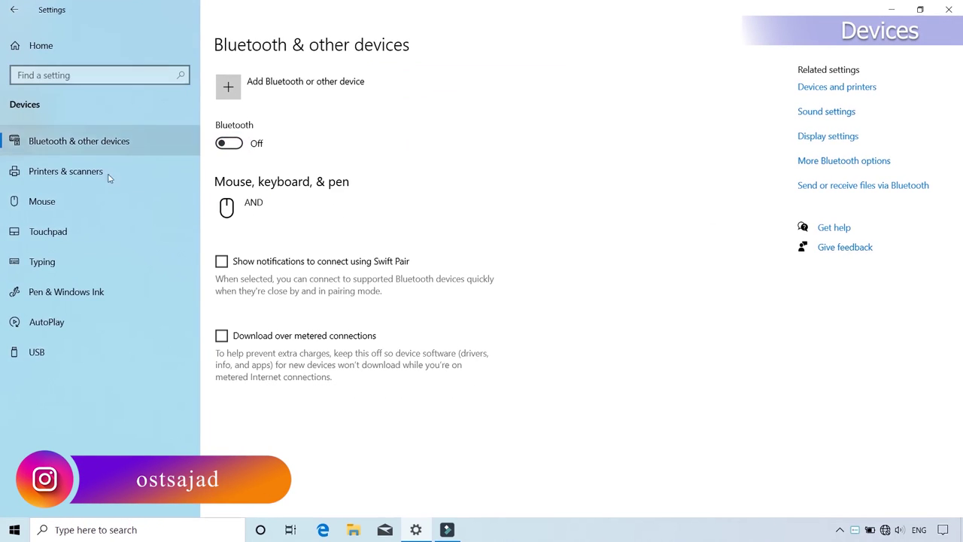
Step: Open the additional mouse options from the Mouse settings, raise the pointer speed by about three notches and apply the change
{"action": "left_click", "coordinate": [82, 203]}
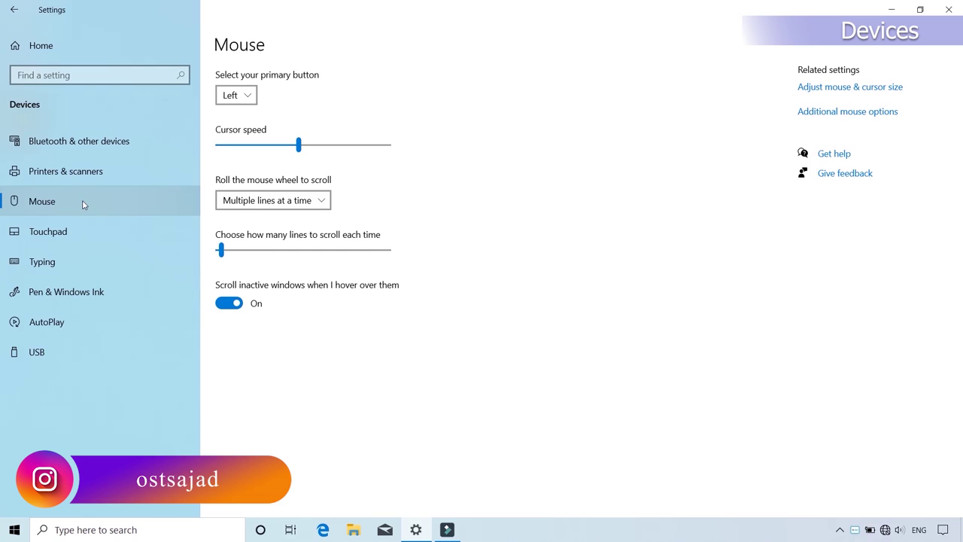
{"action": "left_click", "coordinate": [877, 113]}
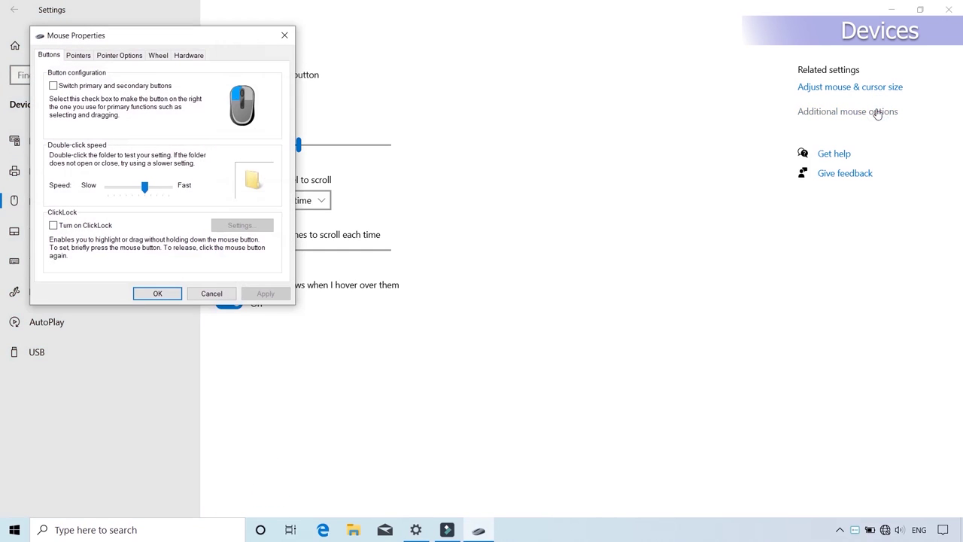
{"action": "left_click", "coordinate": [113, 57]}
{"action": "left_click_drag", "start_coordinate": [139, 103], "coordinate": [158, 103]}
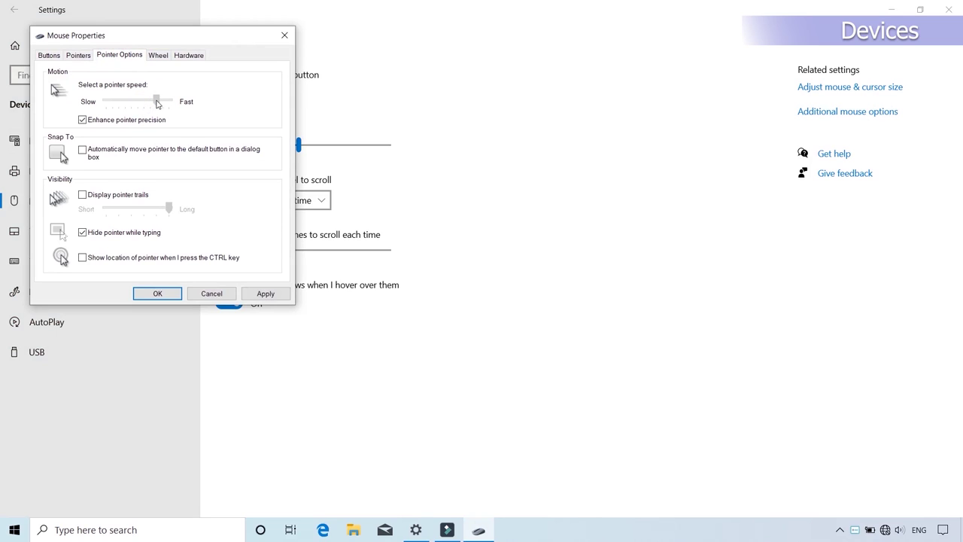
{"action": "left_click", "coordinate": [267, 294]}
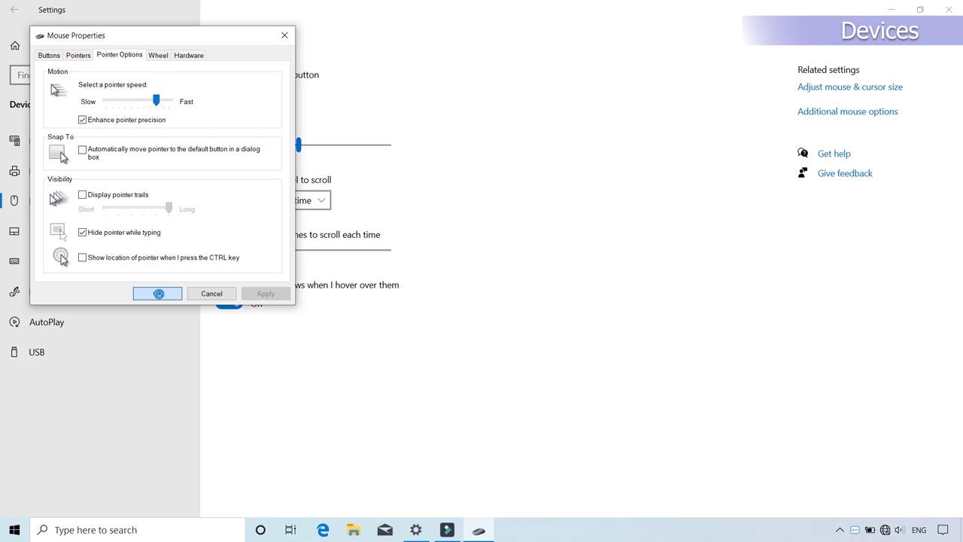
{"action": "left_click", "coordinate": [158, 294]}
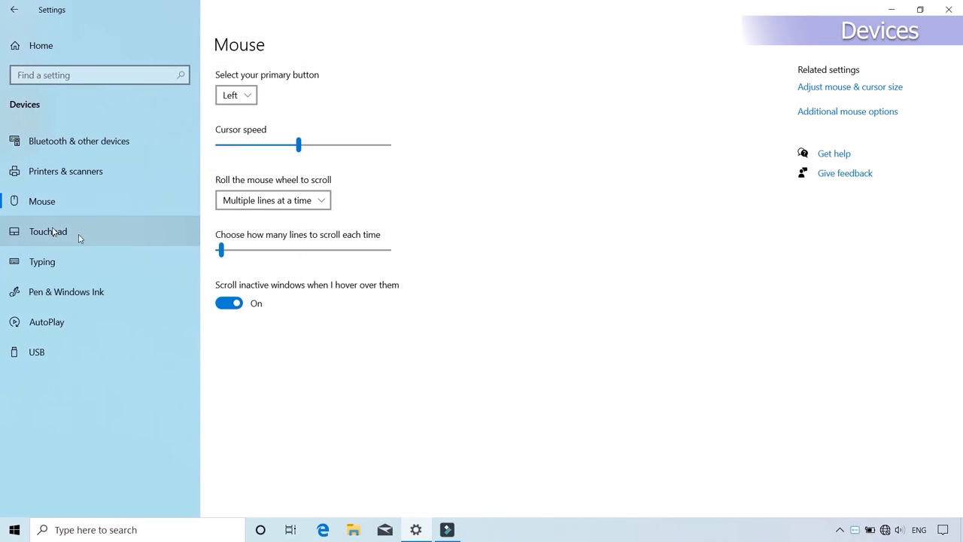
Step: In the Touchpad settings, disable leaving the touchpad on when a mouse is connected and review the remaining options
{"action": "left_click", "coordinate": [48, 231]}
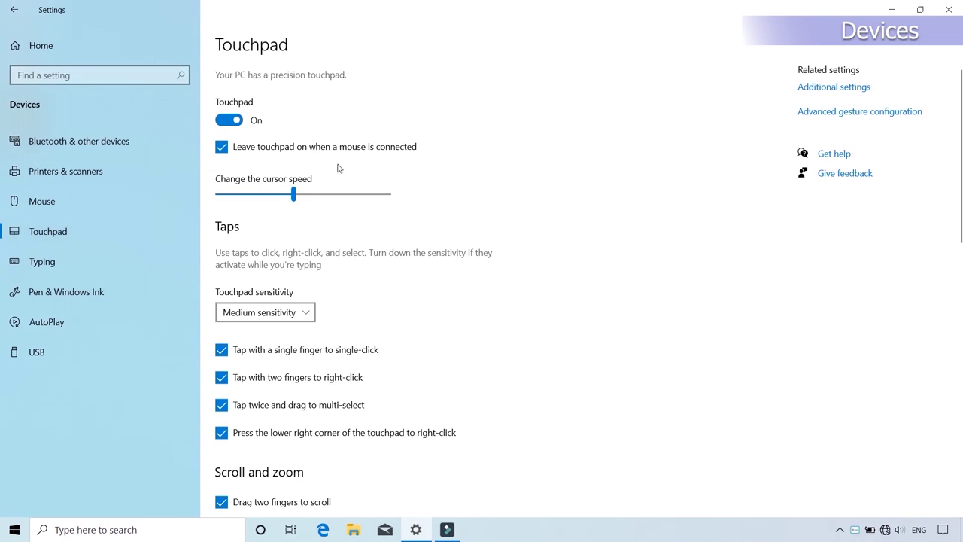
{"action": "left_click", "coordinate": [224, 148]}
{"action": "scroll", "coordinate": [537, 211], "scroll_direction": "down", "scroll_amount": 5}
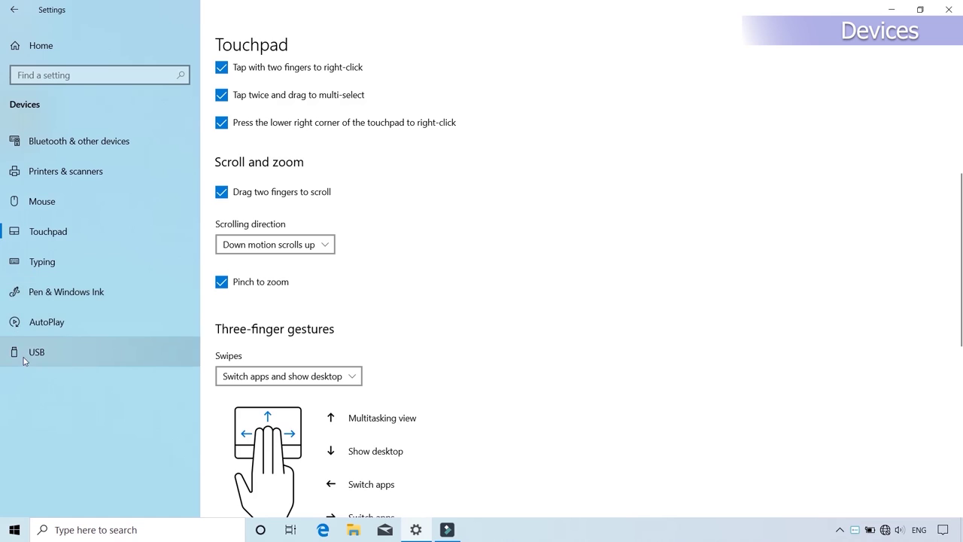
Step: Switch to the Network & Internet Wi-Fi settings and turn off Online Sign-Up for Hotspot 2.0 networks
{"action": "left_click", "coordinate": [13, 9]}
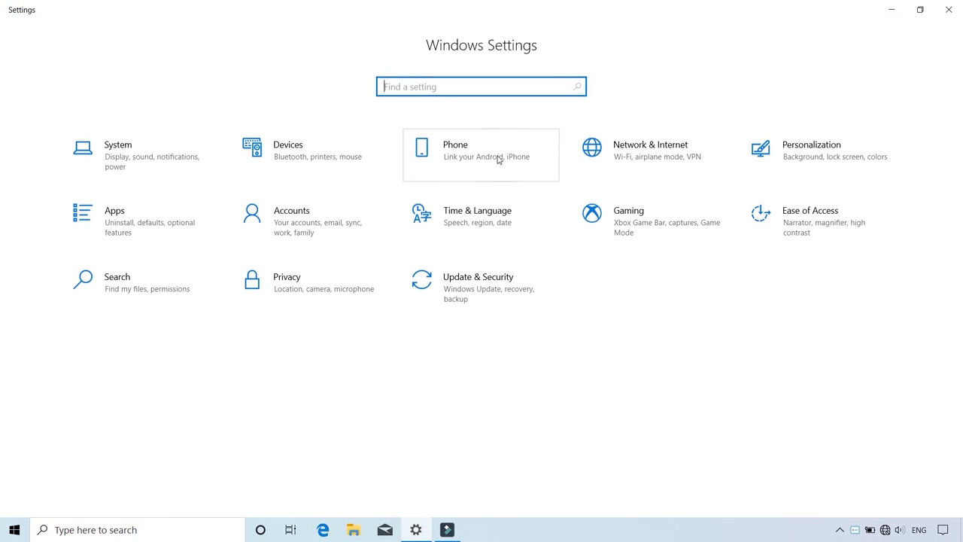
{"action": "left_click", "coordinate": [681, 152]}
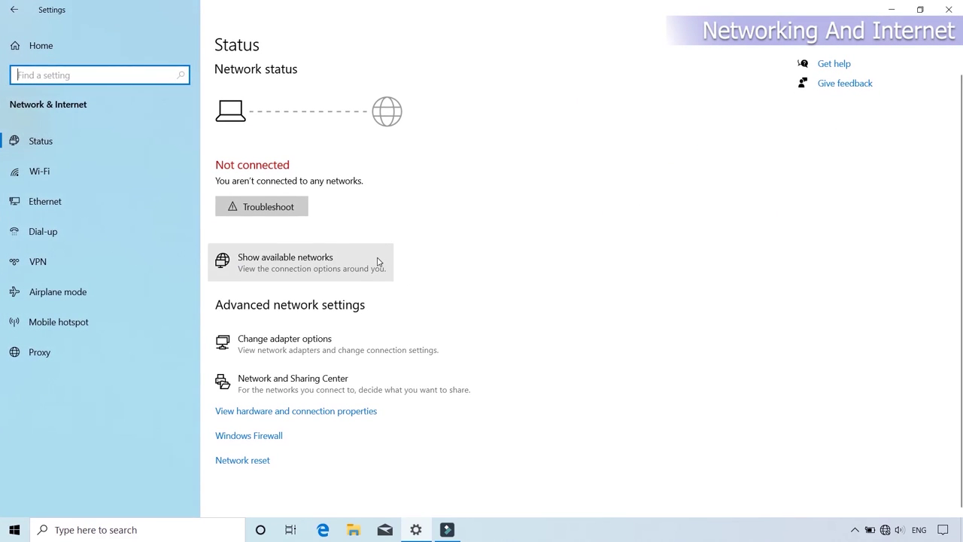
{"action": "left_click", "coordinate": [32, 169]}
{"action": "scroll", "coordinate": [409, 249], "scroll_direction": "down", "scroll_amount": 1}
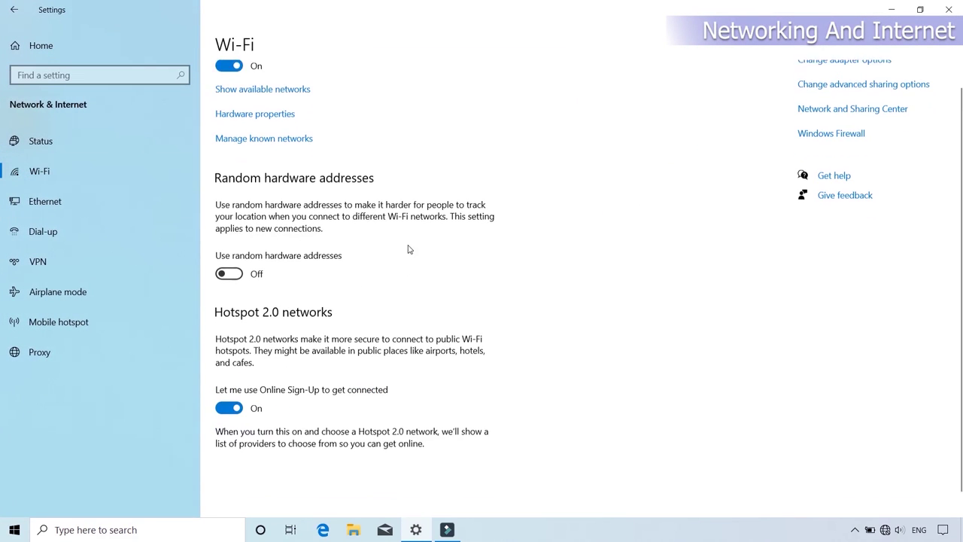
{"action": "left_click", "coordinate": [229, 391]}
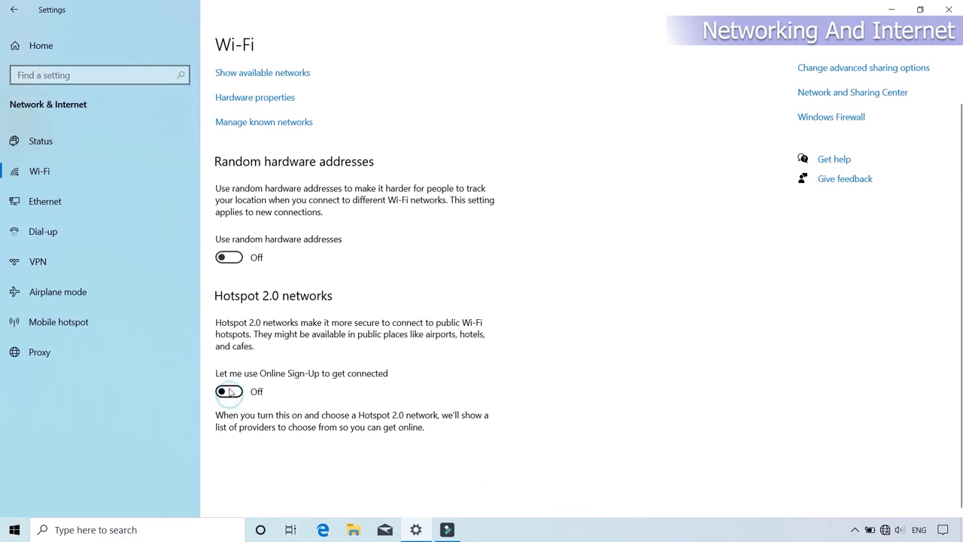
Step: Go through Ethernet and Dial-up to the VPN settings and disallow VPN over metered networks and while roaming
{"action": "left_click", "coordinate": [91, 202]}
{"action": "left_click", "coordinate": [91, 233]}
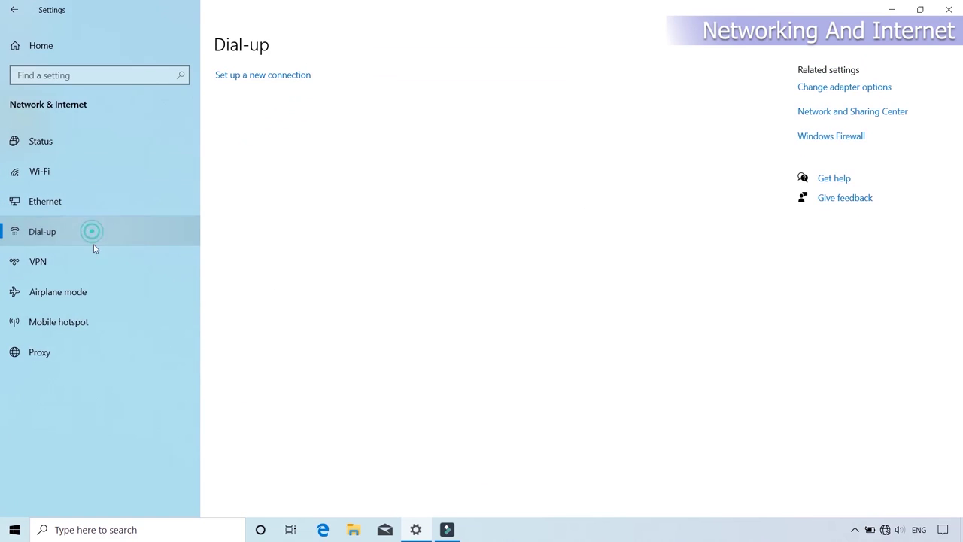
{"action": "left_click", "coordinate": [88, 263]}
{"action": "left_click", "coordinate": [230, 173]}
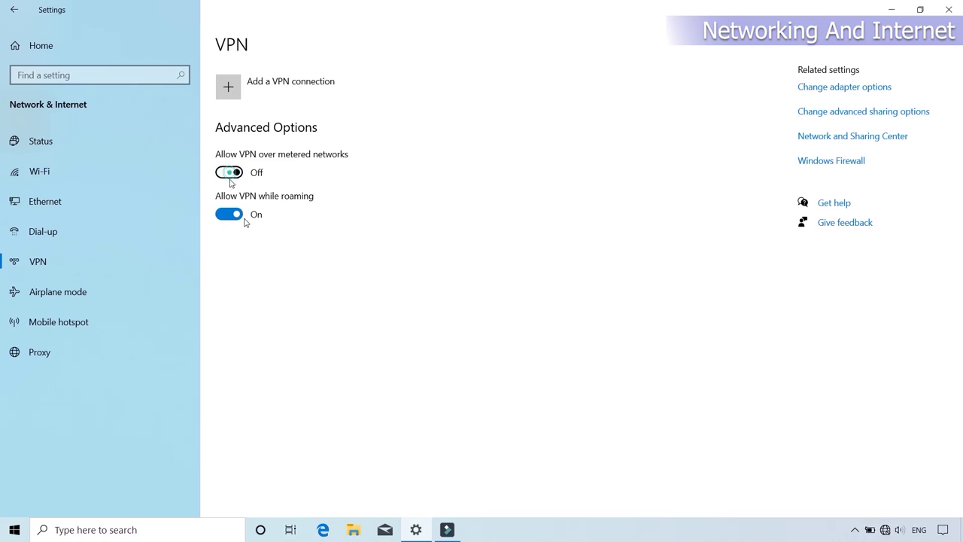
{"action": "left_click", "coordinate": [230, 214]}
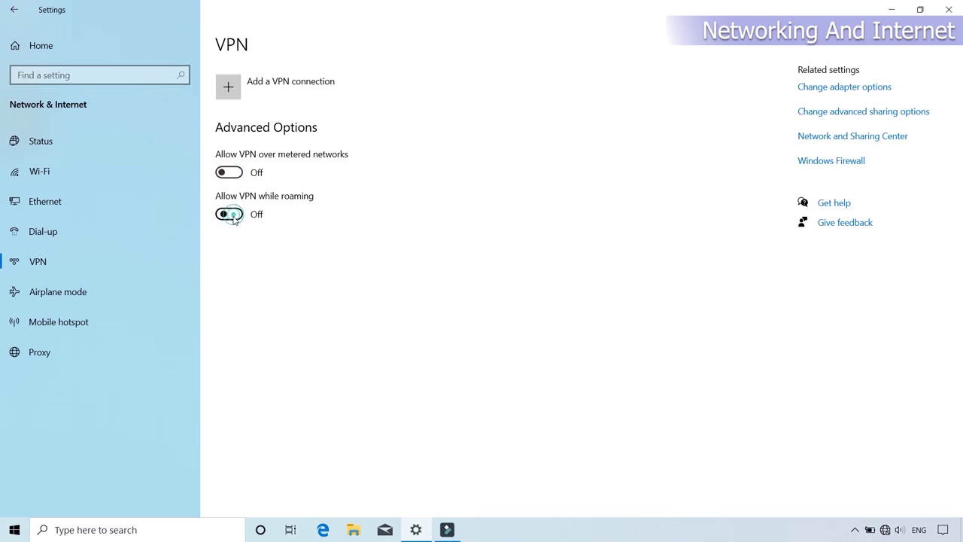
Step: Turn off Wi-Fi in the Airplane mode settings, then review the Mobile hotspot and Proxy settings
{"action": "left_click", "coordinate": [80, 293]}
{"action": "left_click", "coordinate": [234, 188]}
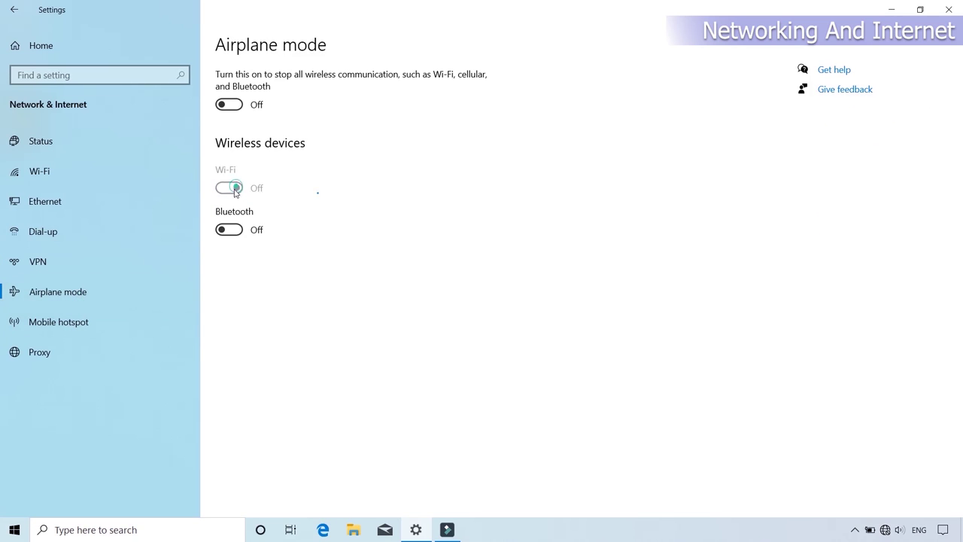
{"action": "left_click", "coordinate": [116, 322]}
{"action": "left_click", "coordinate": [96, 354]}
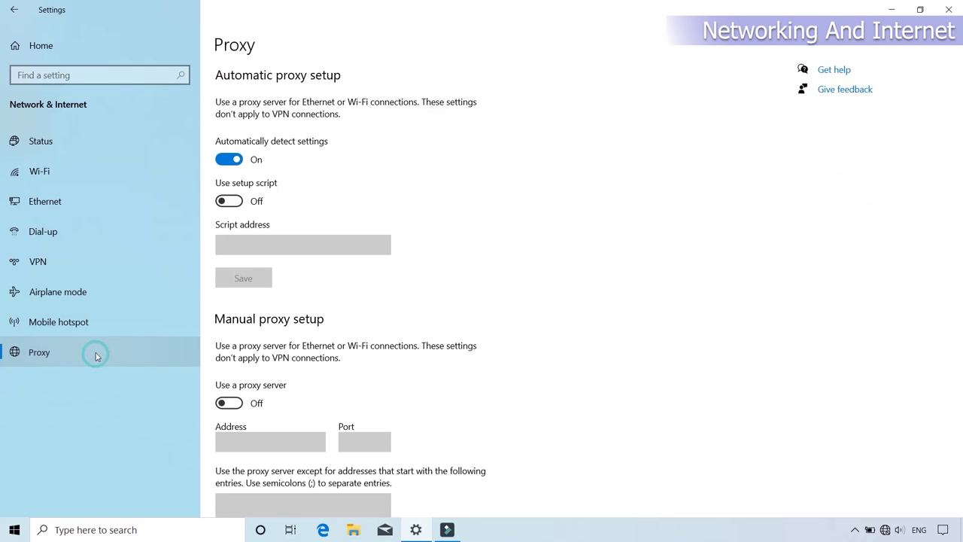
{"action": "scroll", "coordinate": [445, 248], "scroll_direction": "down", "scroll_amount": 3}
{"action": "scroll", "coordinate": [447, 256], "scroll_direction": "up", "scroll_amount": 2}
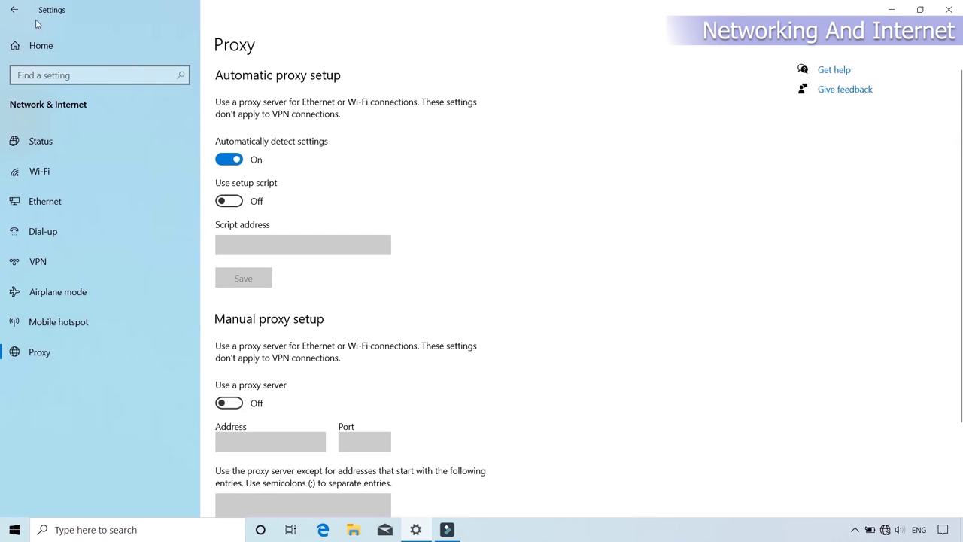
Step: In the Personalization color settings, choose Custom with Dark as the default Windows mode and Light as the default app mode
{"action": "left_click", "coordinate": [13, 9]}
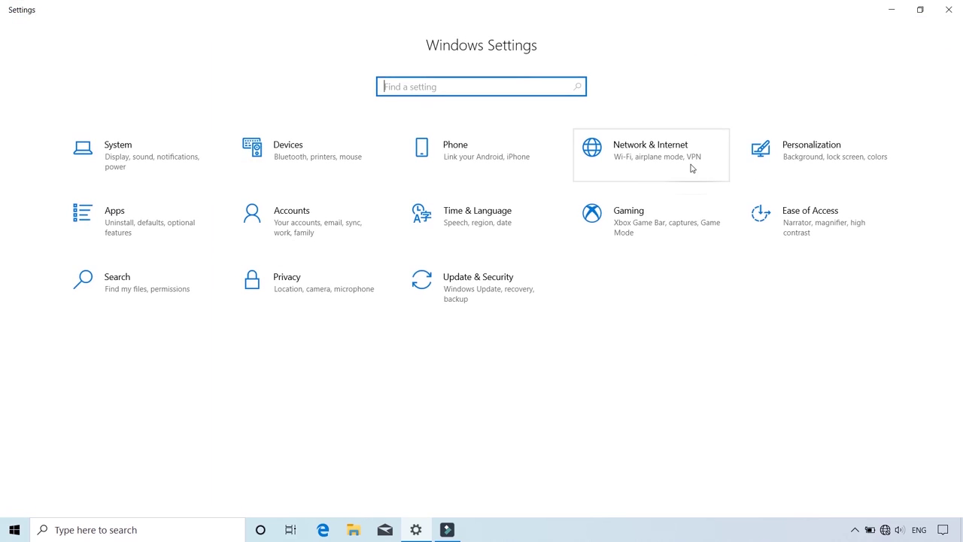
{"action": "left_click", "coordinate": [824, 150]}
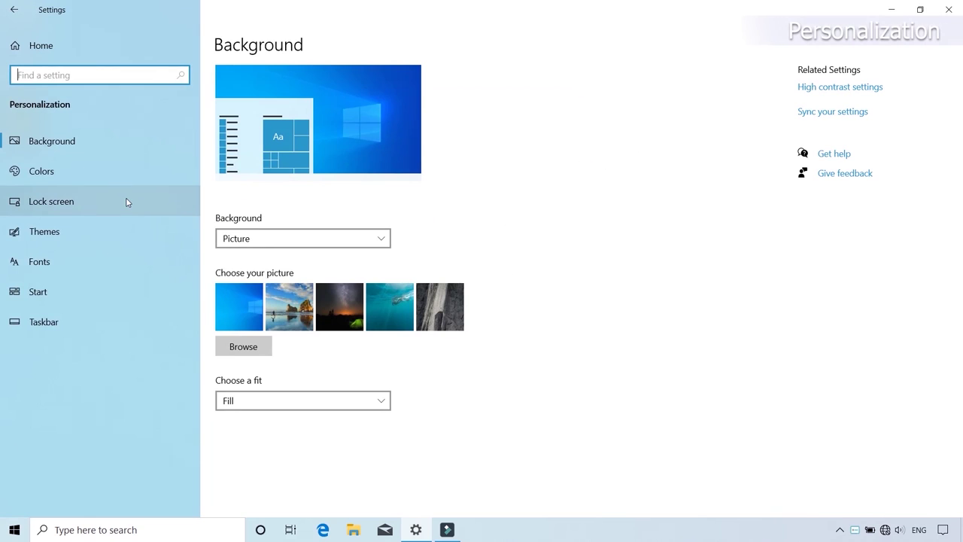
{"action": "left_click", "coordinate": [101, 171]}
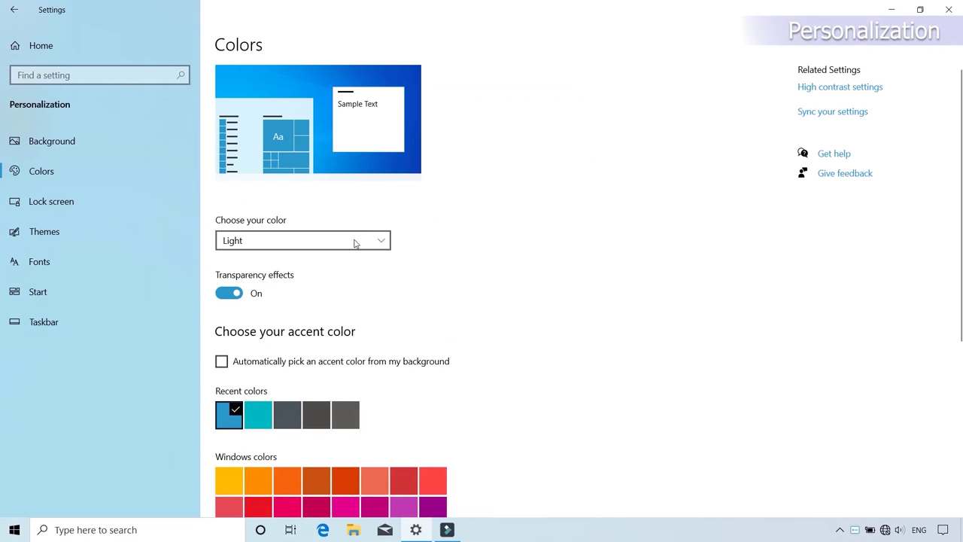
{"action": "left_click", "coordinate": [356, 242]}
{"action": "left_click", "coordinate": [302, 281]}
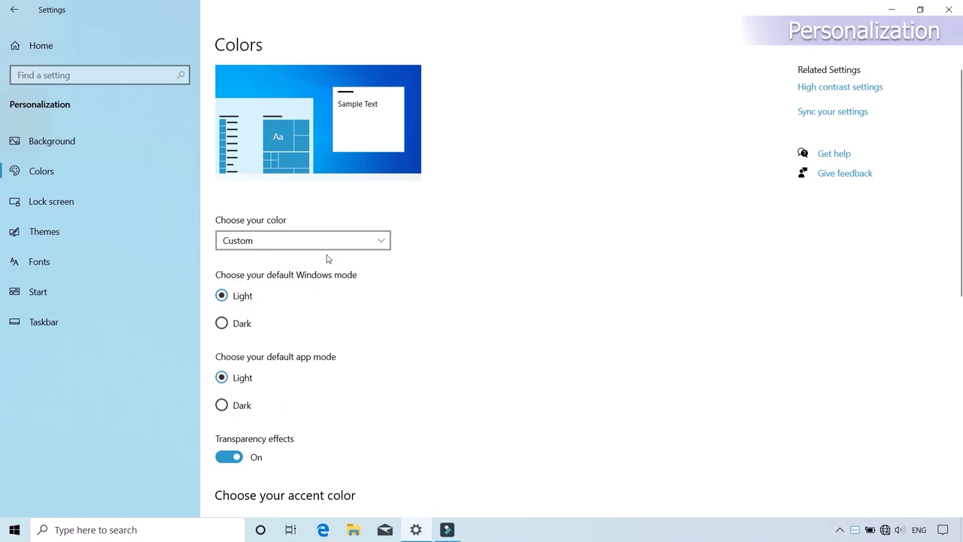
{"action": "scroll", "coordinate": [427, 334], "scroll_direction": "down", "scroll_amount": 3}
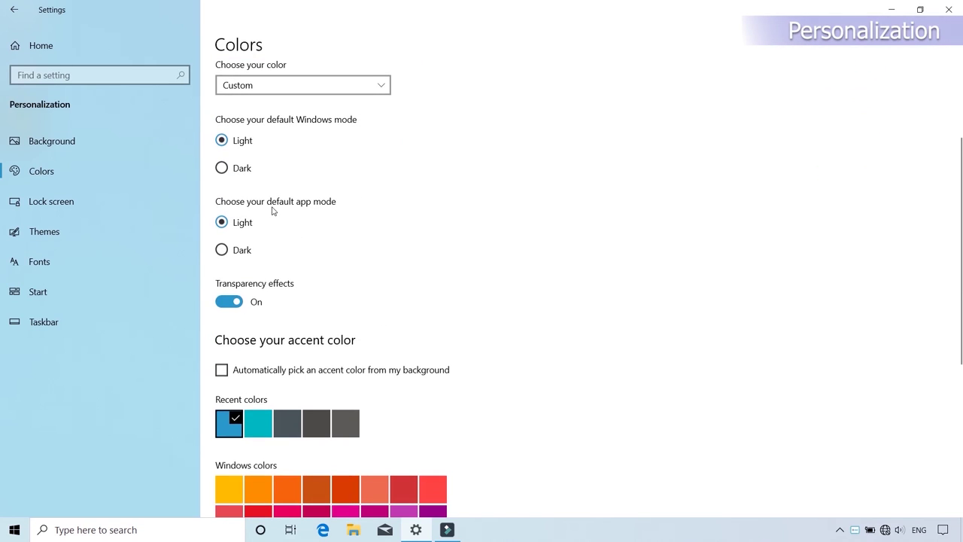
{"action": "left_click", "coordinate": [225, 250]}
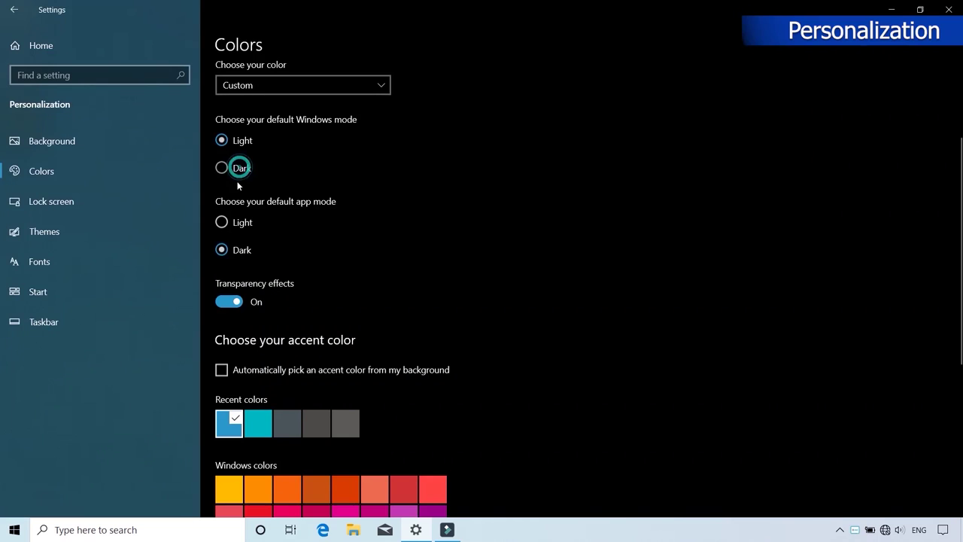
{"action": "left_click", "coordinate": [240, 168]}
{"action": "left_click", "coordinate": [242, 224]}
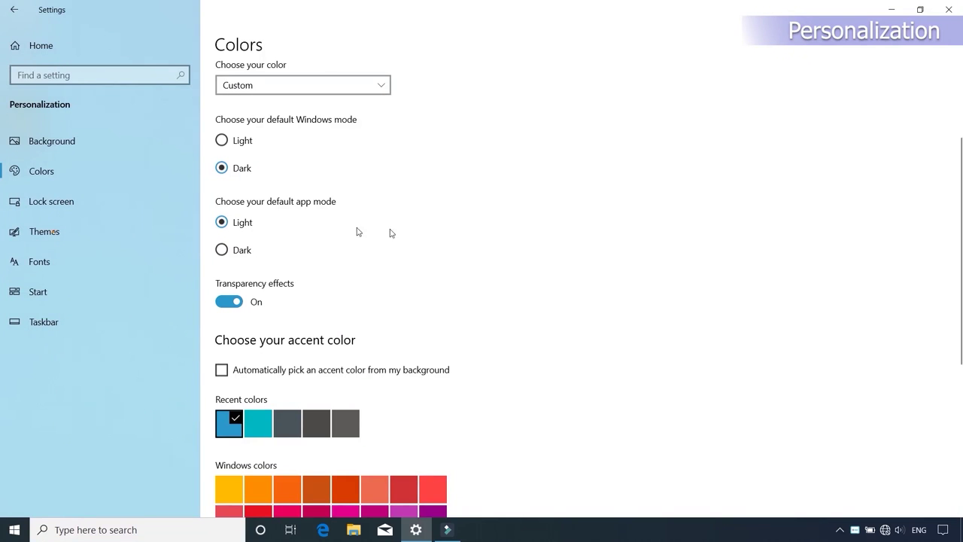
Step: Set the accent color to Blue gray and show it on Start, taskbar, and action center
{"action": "scroll", "coordinate": [388, 233], "scroll_direction": "down", "scroll_amount": 5}
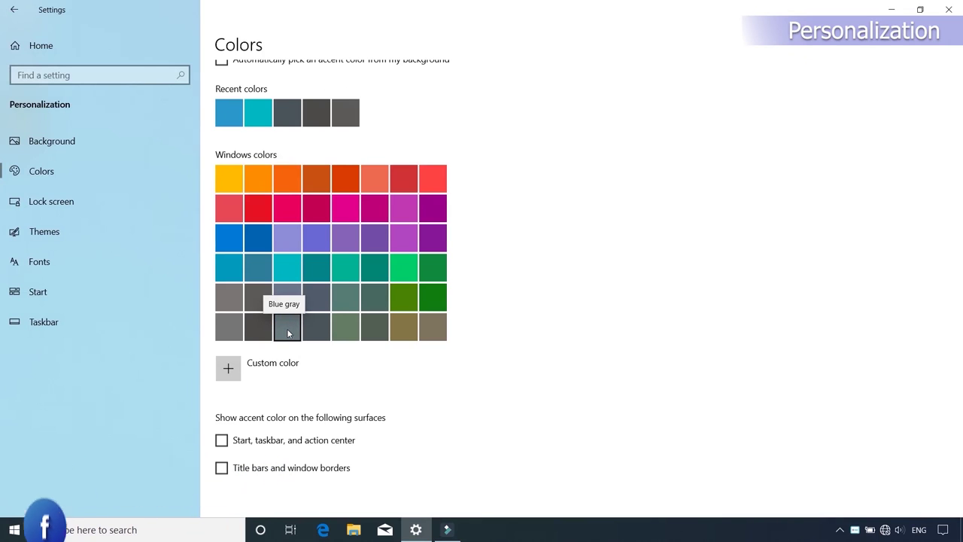
{"action": "scroll", "coordinate": [247, 442], "scroll_direction": "down", "scroll_amount": 1}
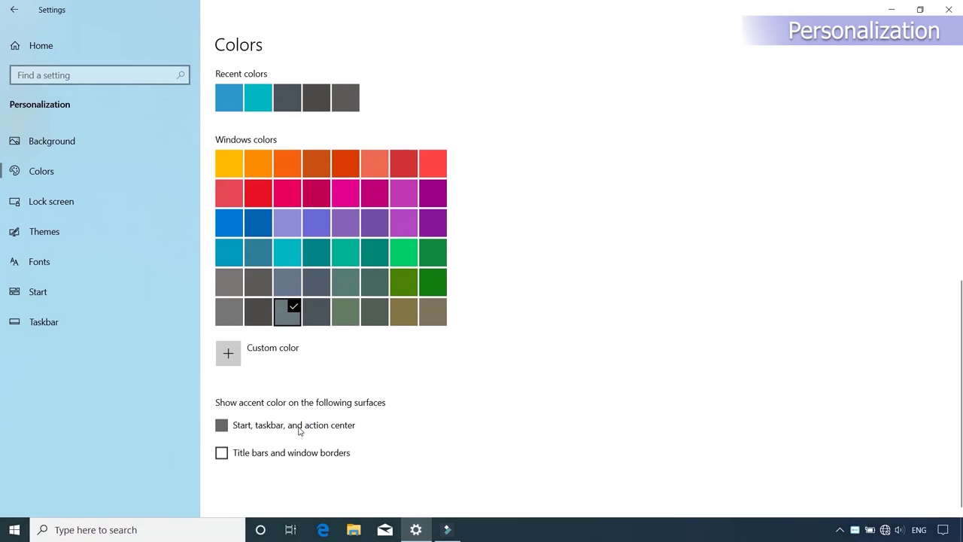
{"action": "left_click", "coordinate": [298, 431]}
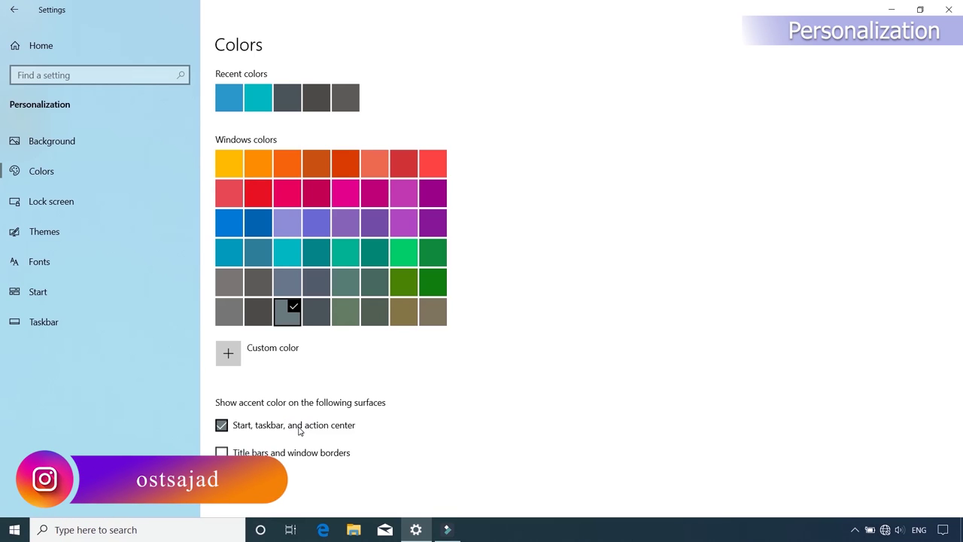
{"action": "scroll", "coordinate": [299, 430], "scroll_direction": "up", "scroll_amount": 6}
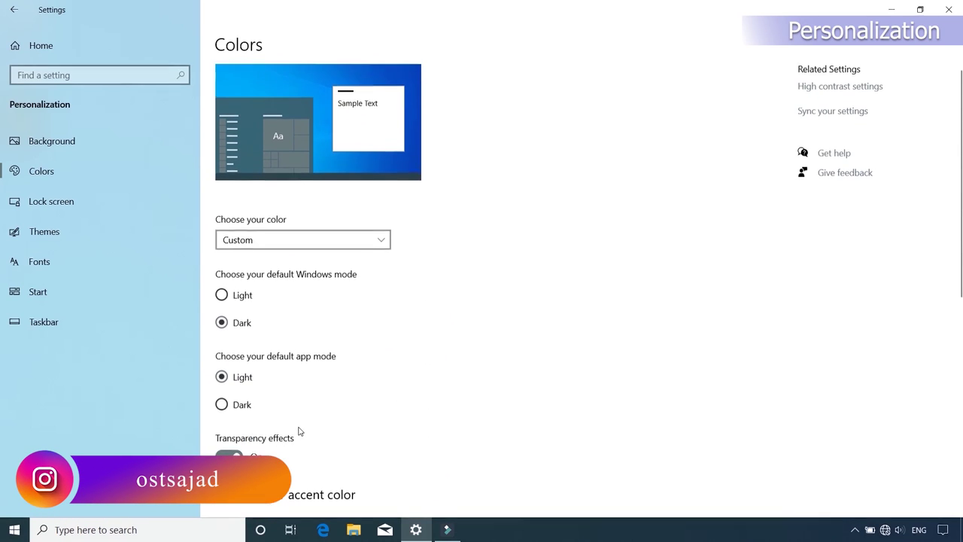
Step: Review the Lock screen settings and the apps available for an empty quick status slot without choosing one
{"action": "left_click", "coordinate": [64, 206]}
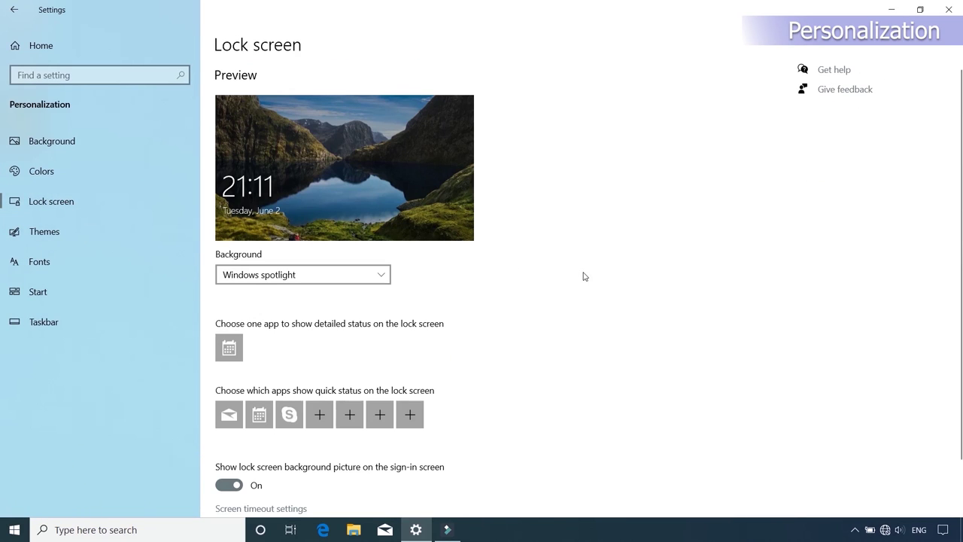
{"action": "scroll", "coordinate": [395, 354], "scroll_direction": "down", "scroll_amount": 2}
{"action": "left_click", "coordinate": [314, 351]}
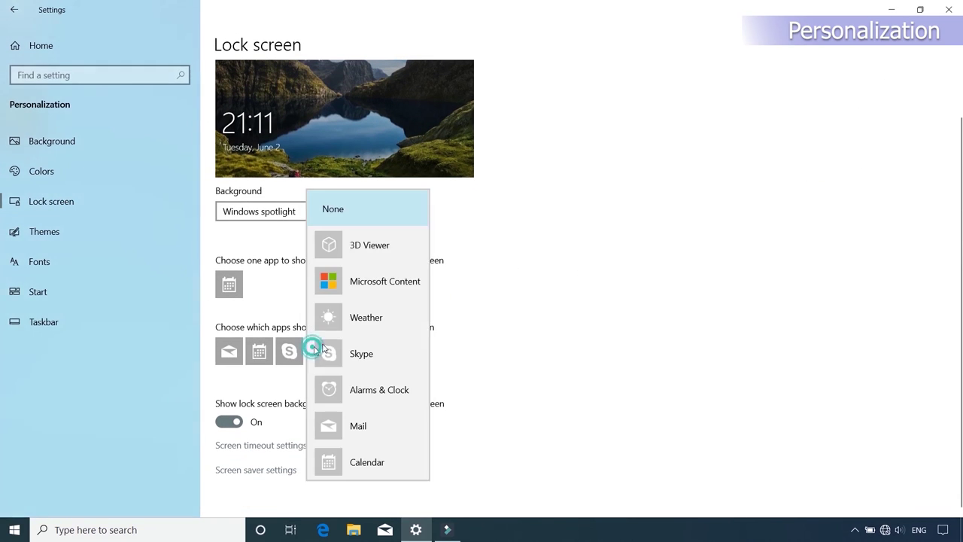
{"action": "scroll", "coordinate": [359, 301], "scroll_direction": "down", "scroll_amount": 1}
{"action": "scroll", "coordinate": [376, 304], "scroll_direction": "up", "scroll_amount": 1}
{"action": "left_click", "coordinate": [558, 308]}
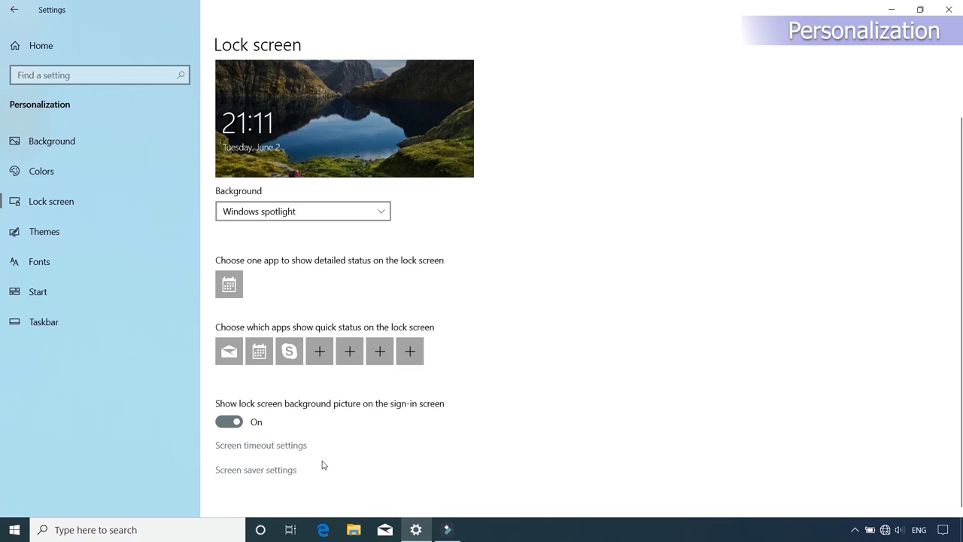
Step: From the Themes settings, enable the User's Files, Network and Control Panel desktop icons and apply the change
{"action": "left_click", "coordinate": [75, 229]}
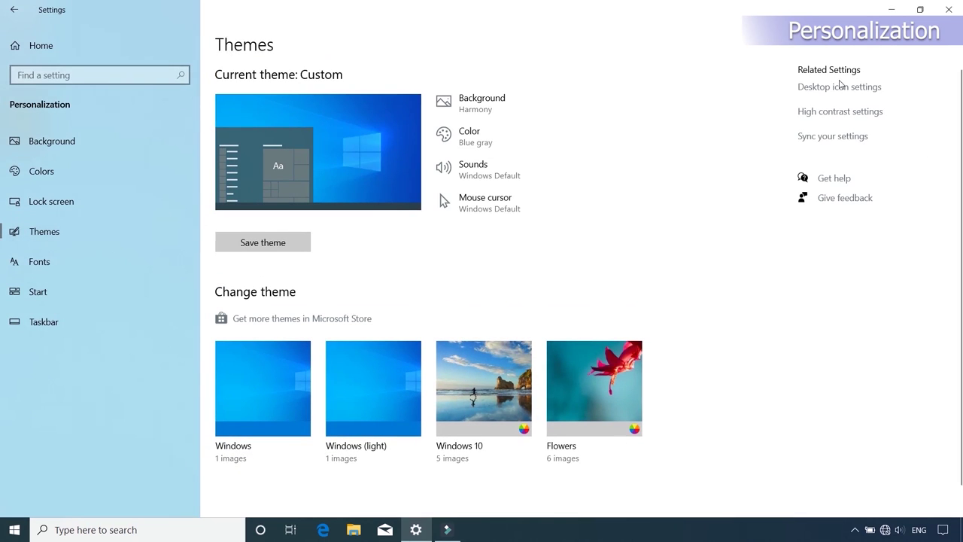
{"action": "left_click", "coordinate": [839, 88]}
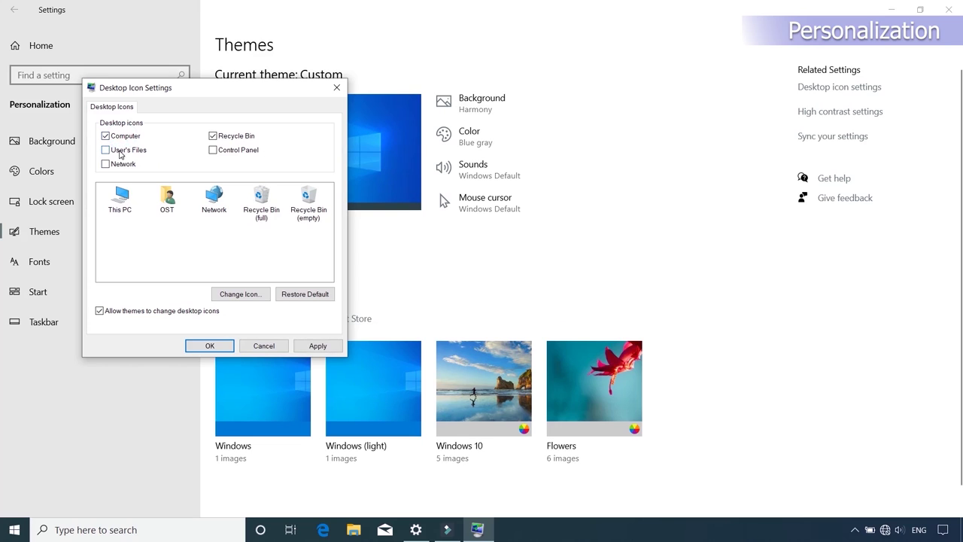
{"action": "left_click", "coordinate": [121, 167]}
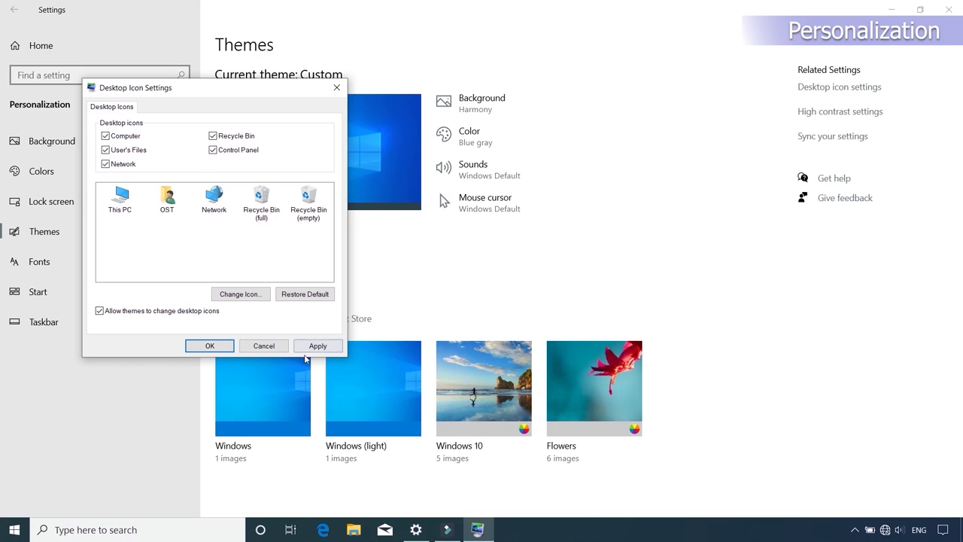
{"action": "left_click", "coordinate": [316, 347]}
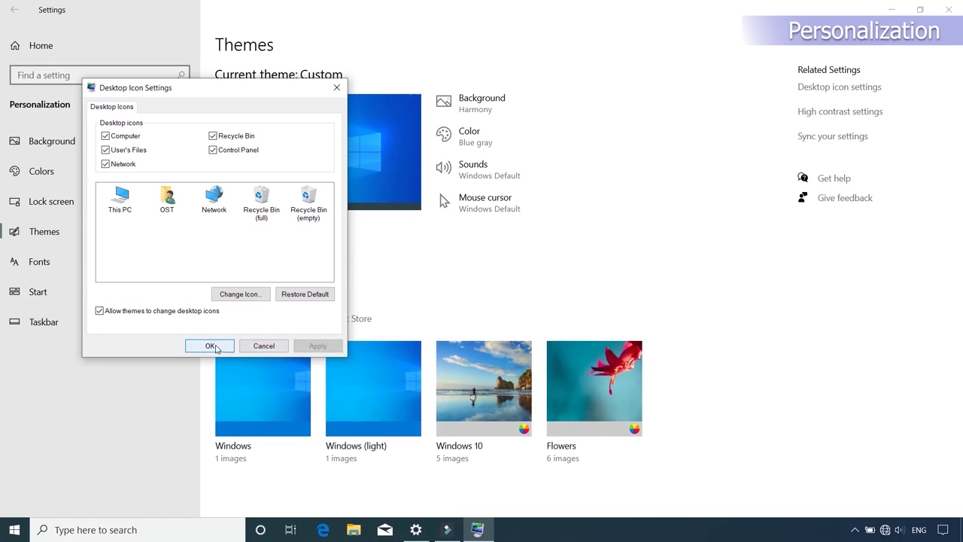
Step: Close the desktop icon settings, turn off the app list in the Start menu and check the resulting menu
{"action": "left_click", "coordinate": [214, 346]}
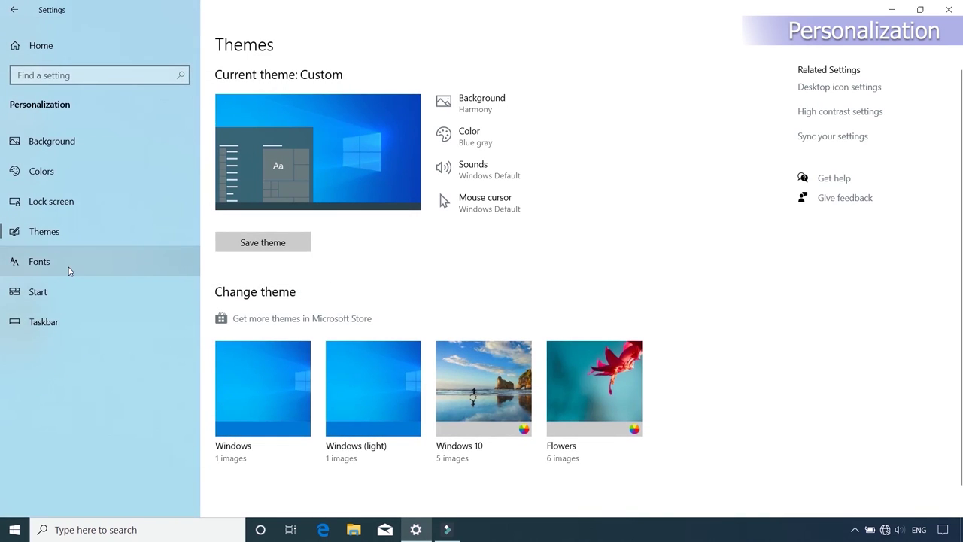
{"action": "left_click", "coordinate": [68, 268]}
{"action": "left_click", "coordinate": [69, 293]}
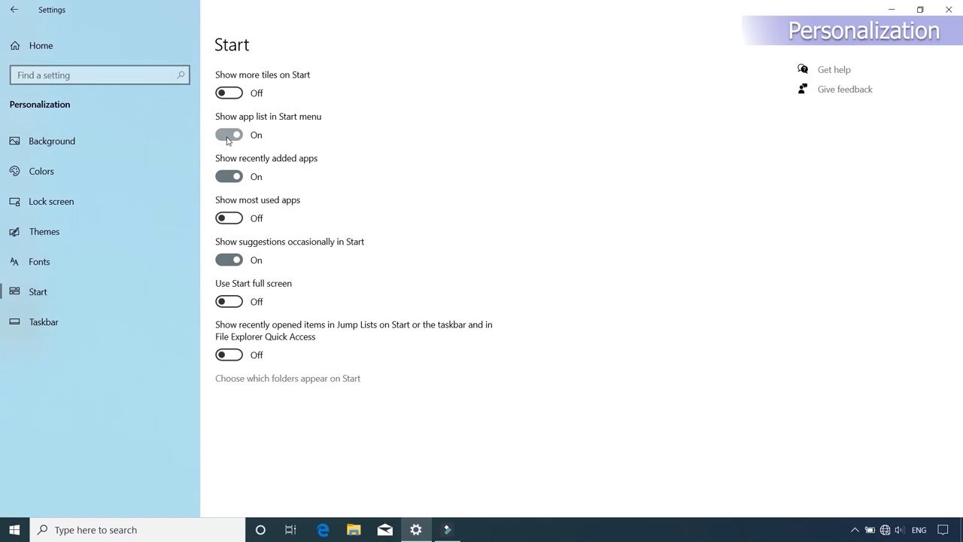
{"action": "left_click", "coordinate": [10, 530]}
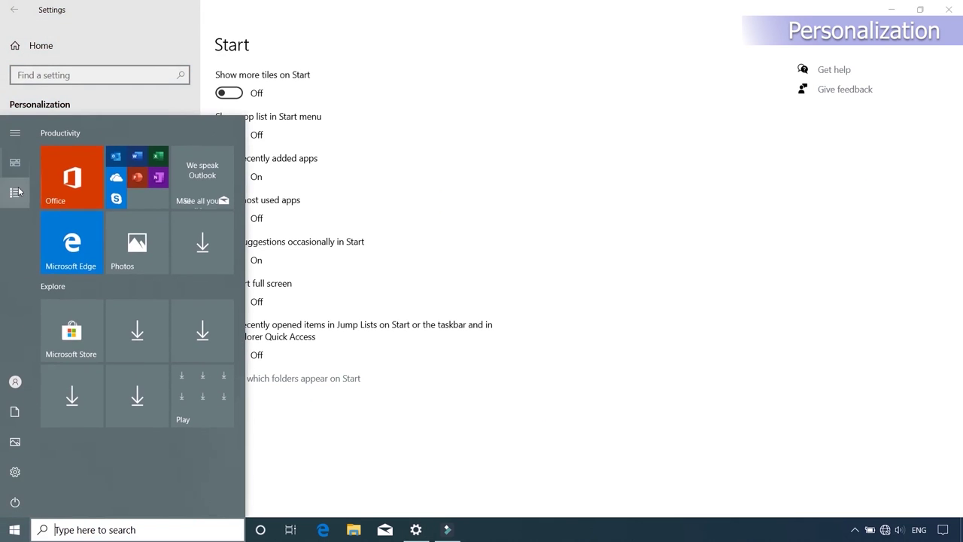
{"action": "mouse_move", "coordinate": [18, 192]}
{"action": "left_click", "coordinate": [308, 388]}
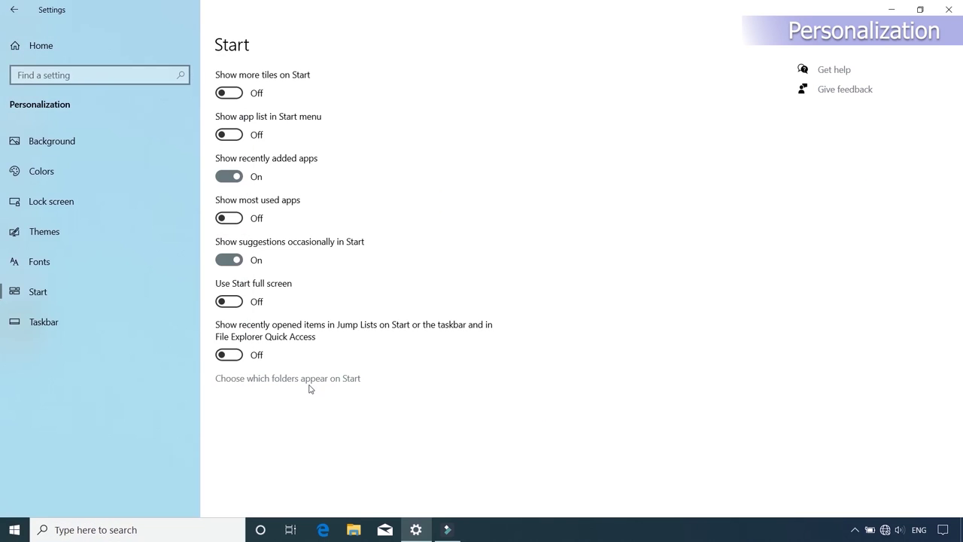
Step: Show File Explorer, Downloads, Music and Videos among the folders on Start, and check them in the Start menu
{"action": "left_click", "coordinate": [313, 381]}
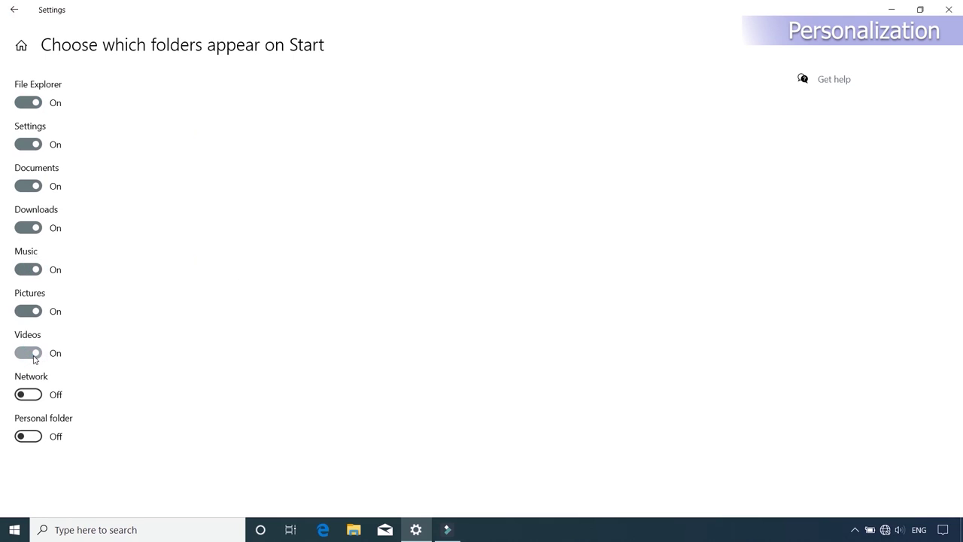
{"action": "left_click", "coordinate": [9, 11]}
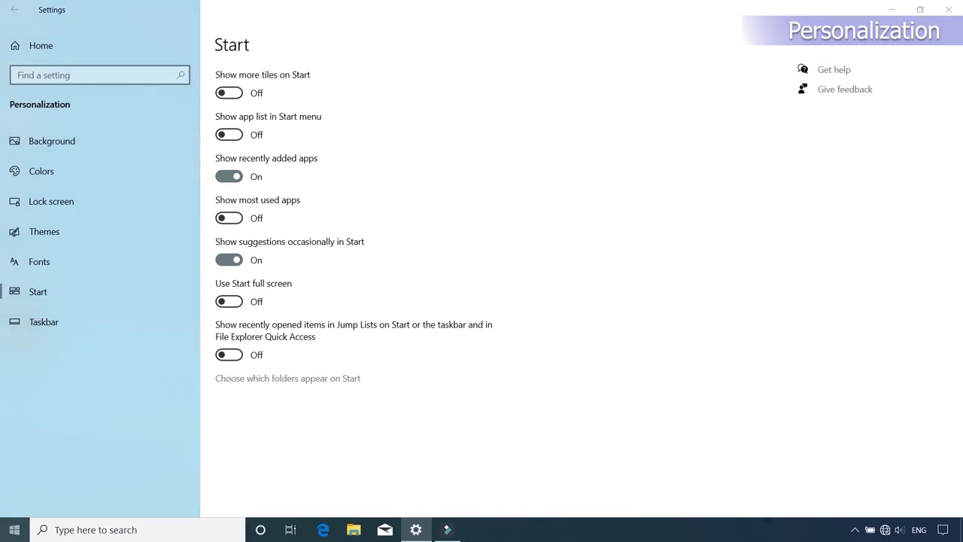
{"action": "left_click", "coordinate": [6, 535]}
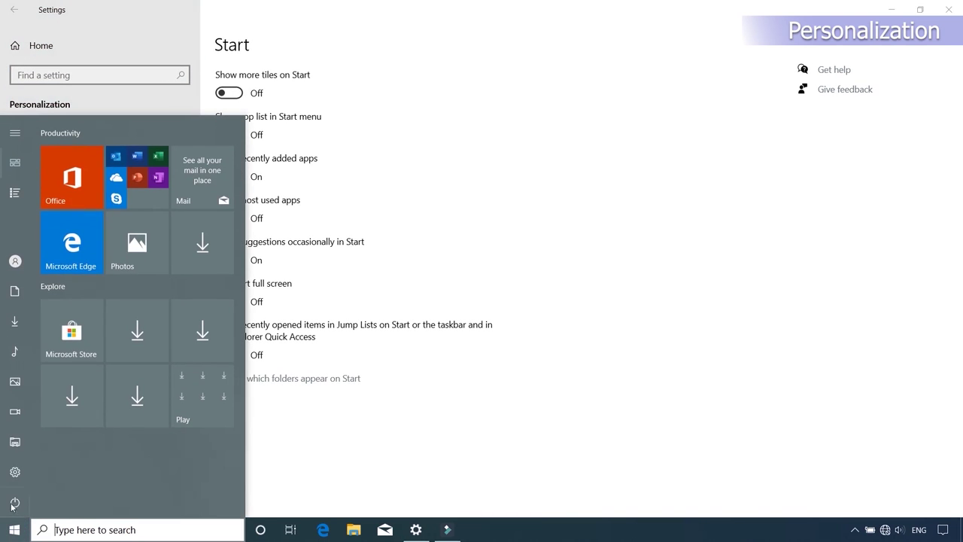
{"action": "mouse_move", "coordinate": [20, 423]}
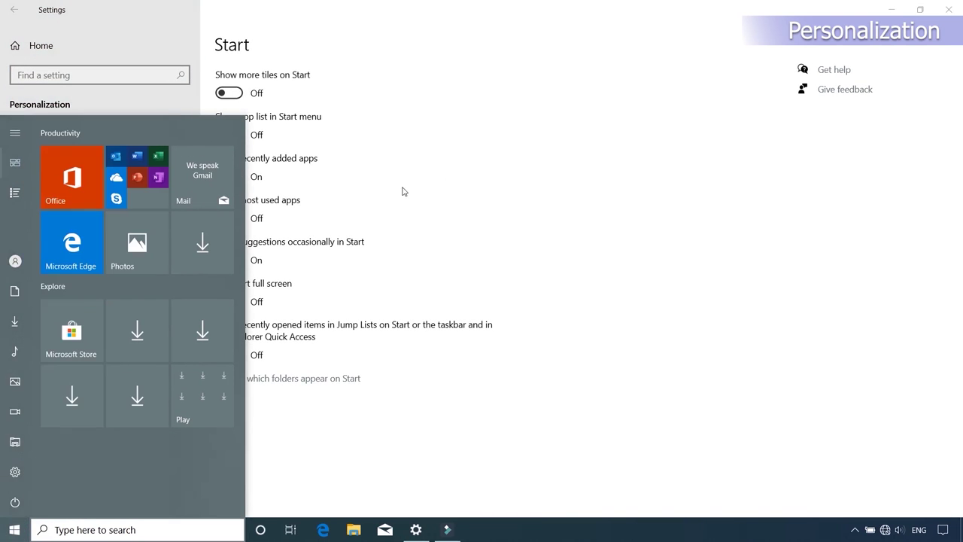
{"action": "left_click", "coordinate": [471, 168]}
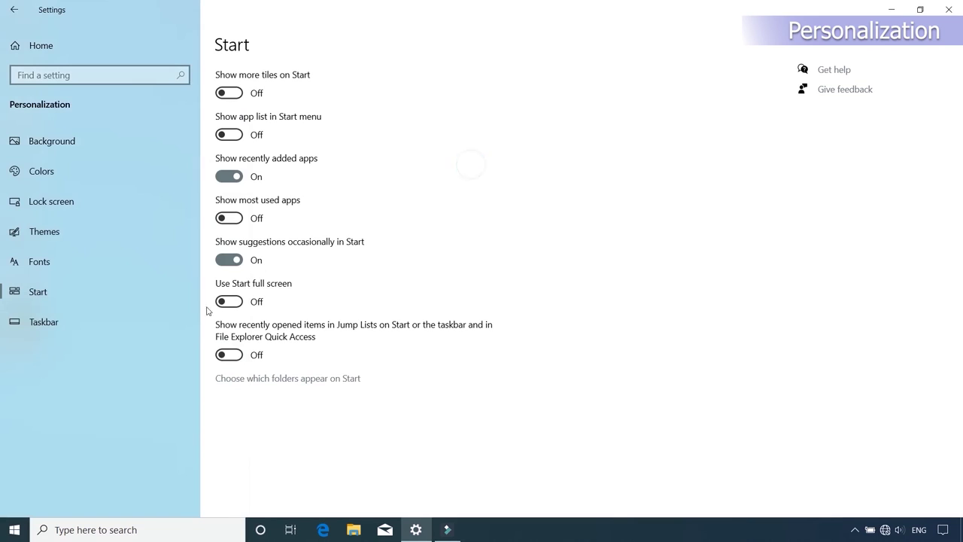
Step: From the taskbar settings, turn on the Windows Ink Workspace system icon
{"action": "left_click", "coordinate": [69, 336]}
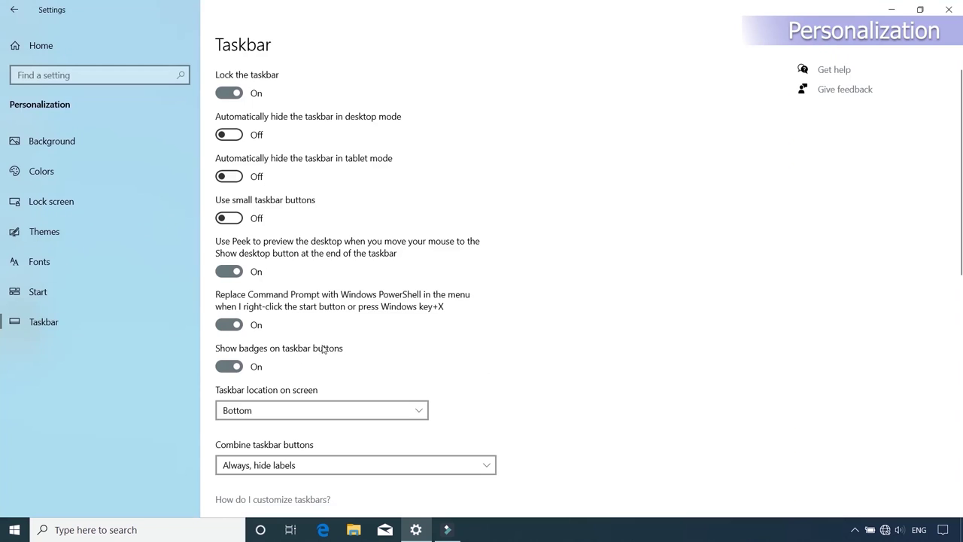
{"action": "scroll", "coordinate": [298, 359], "scroll_direction": "down", "scroll_amount": 5}
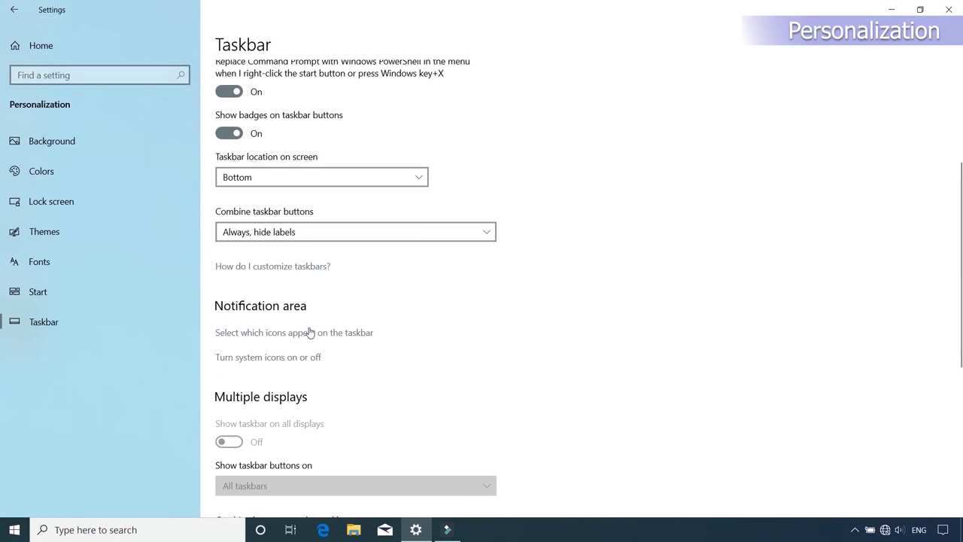
{"action": "left_click", "coordinate": [303, 358]}
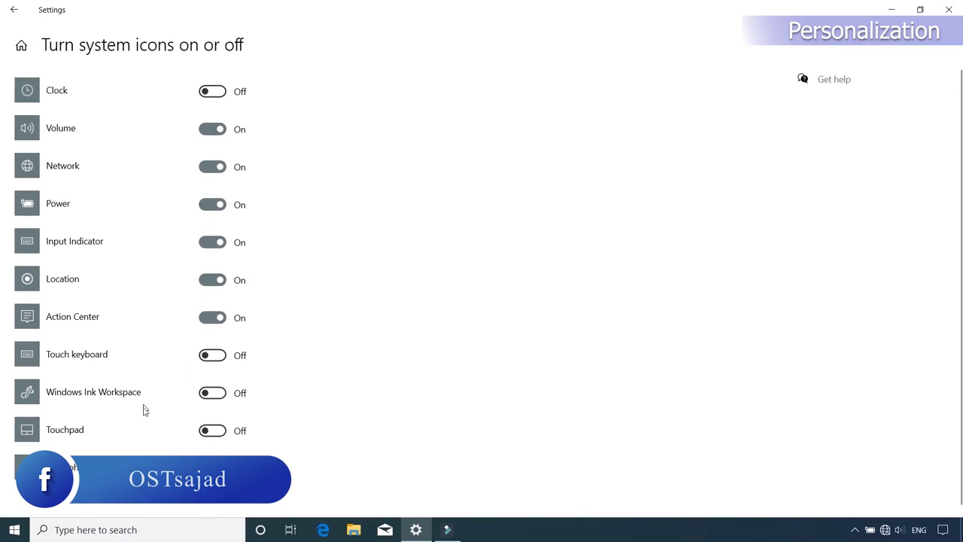
{"action": "left_click", "coordinate": [212, 395]}
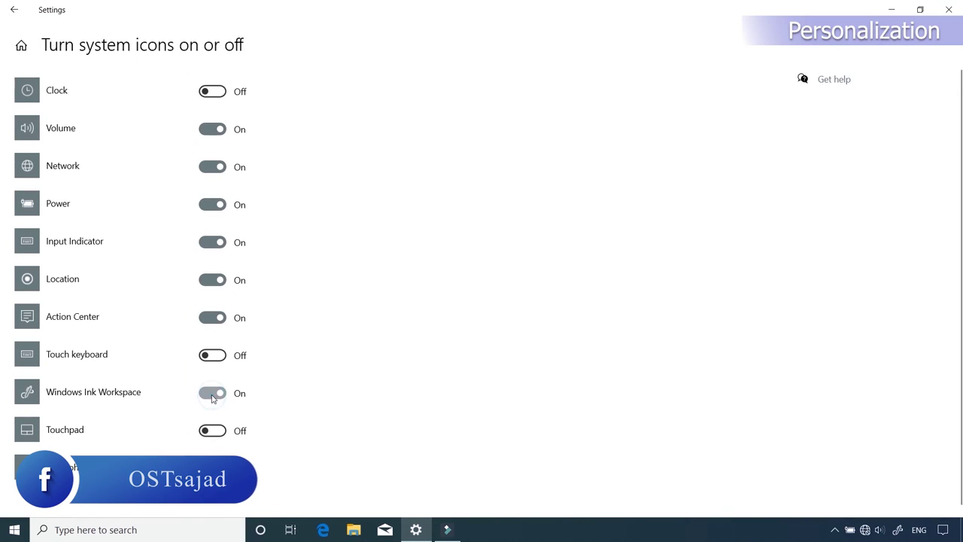
{"action": "left_click", "coordinate": [12, 9]}
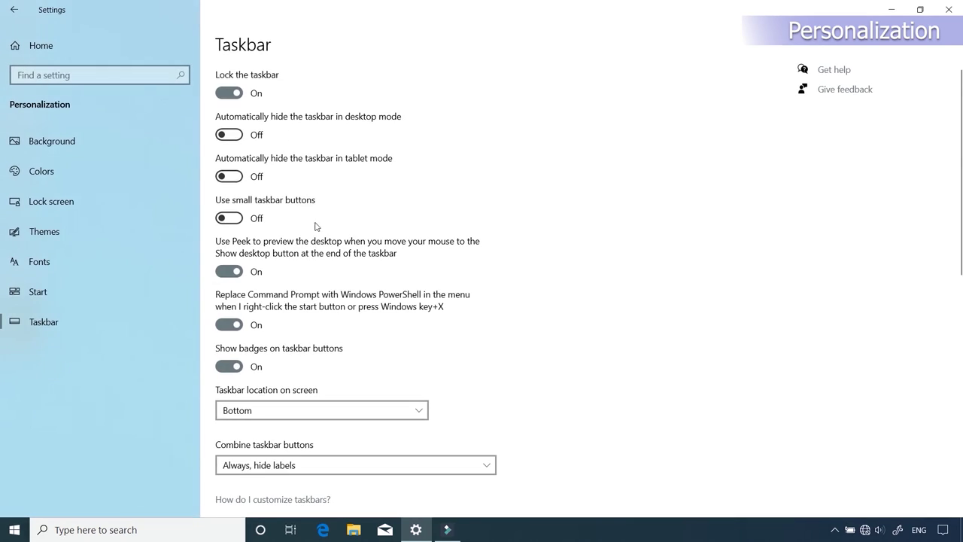
Step: Turn on showing contacts on the taskbar and return to the main Windows Settings page
{"action": "scroll", "coordinate": [316, 263], "scroll_direction": "down", "scroll_amount": 3}
{"action": "scroll", "coordinate": [328, 335], "scroll_direction": "down", "scroll_amount": 5}
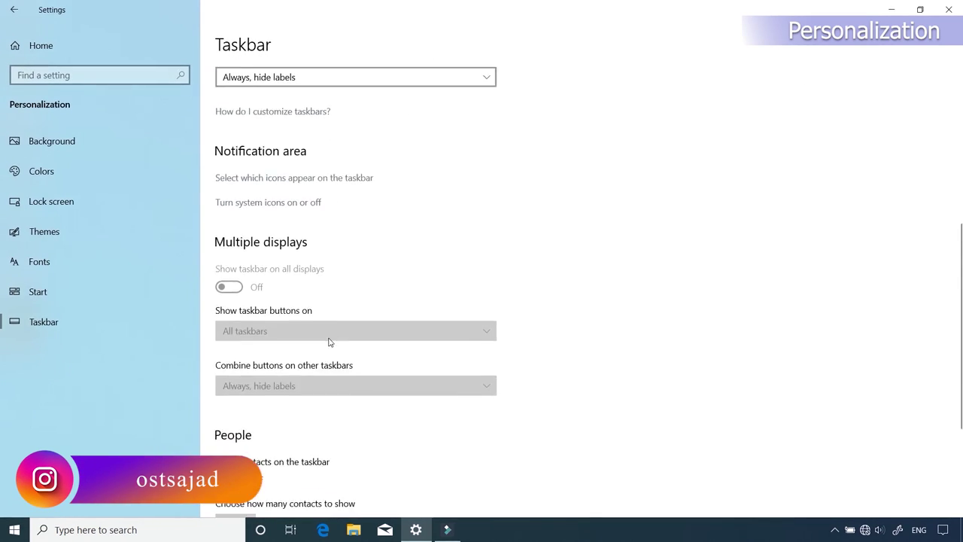
{"action": "left_click", "coordinate": [228, 286]}
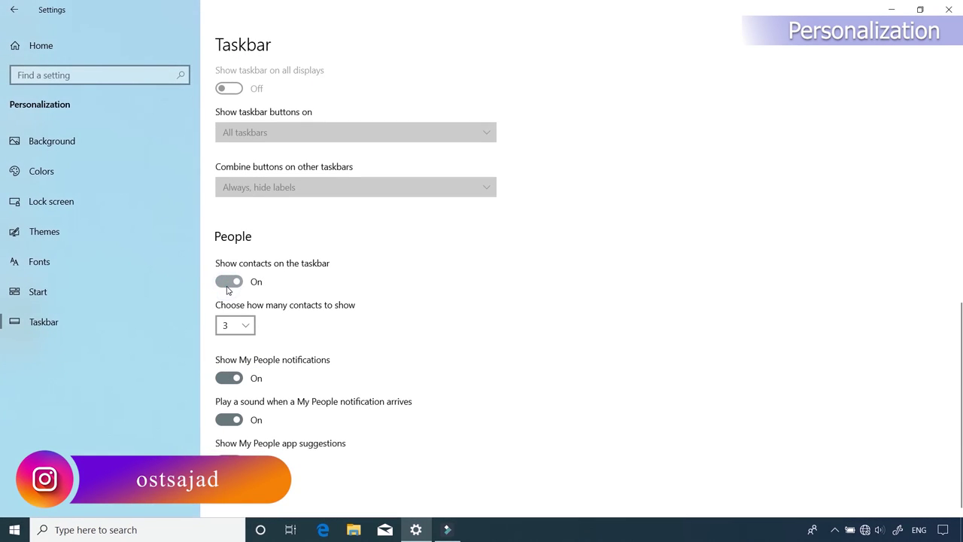
{"action": "scroll", "coordinate": [297, 279], "scroll_direction": "up", "scroll_amount": 10}
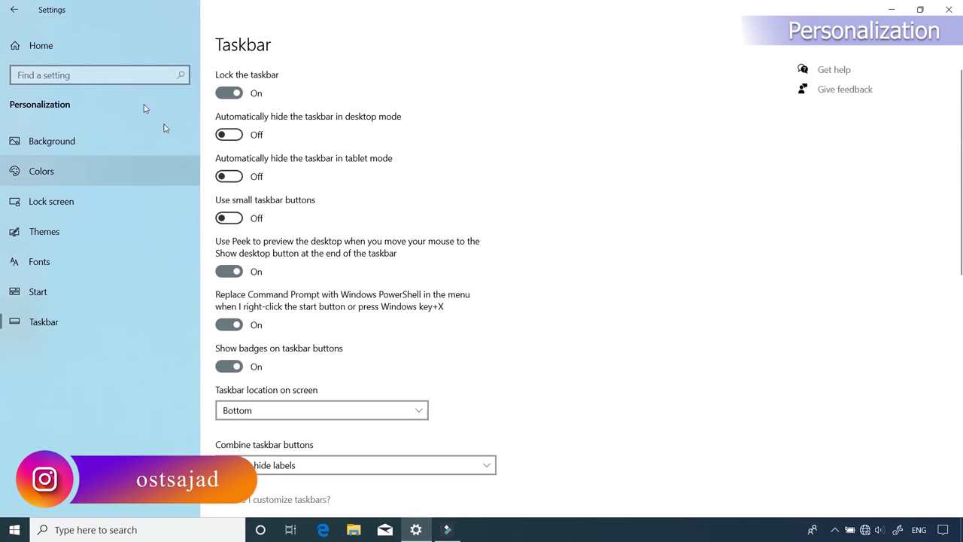
{"action": "left_click", "coordinate": [15, 17]}
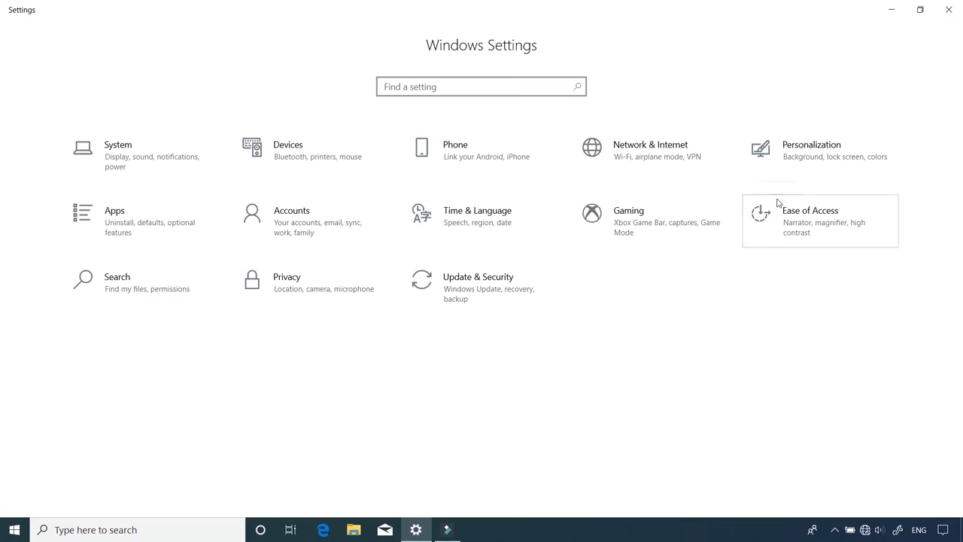
Step: In the Apps & features settings, uninstall 3D Viewer
{"action": "left_click", "coordinate": [144, 223]}
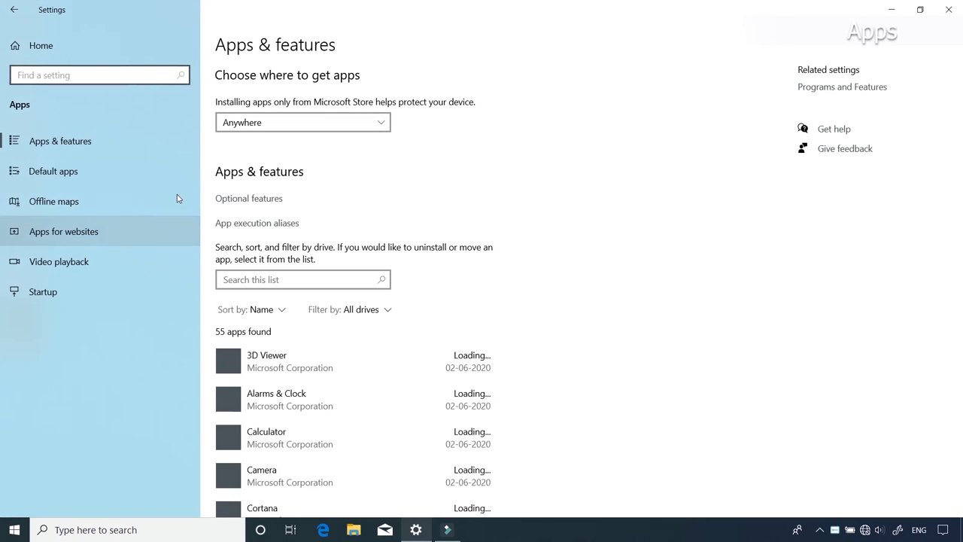
{"action": "scroll", "coordinate": [541, 213], "scroll_direction": "down", "scroll_amount": 3}
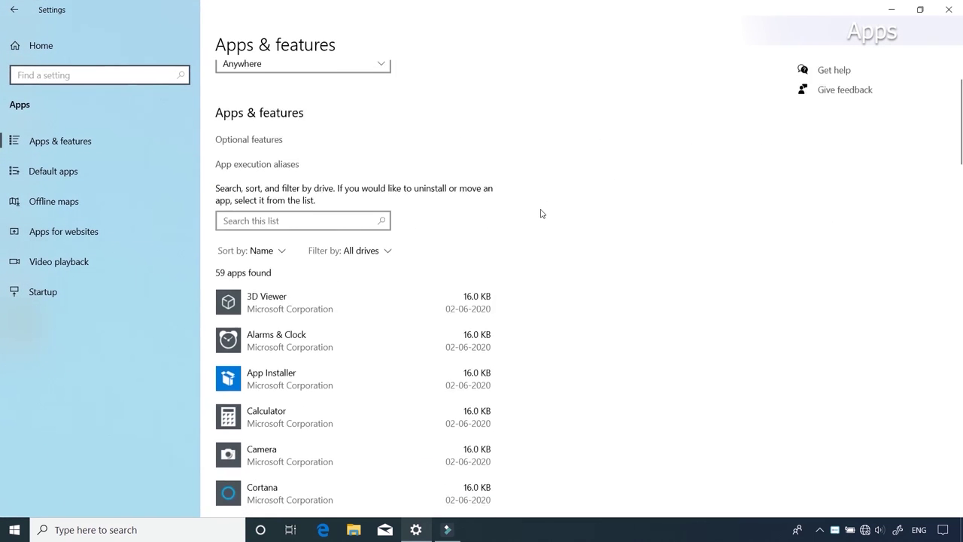
{"action": "left_click", "coordinate": [348, 134]}
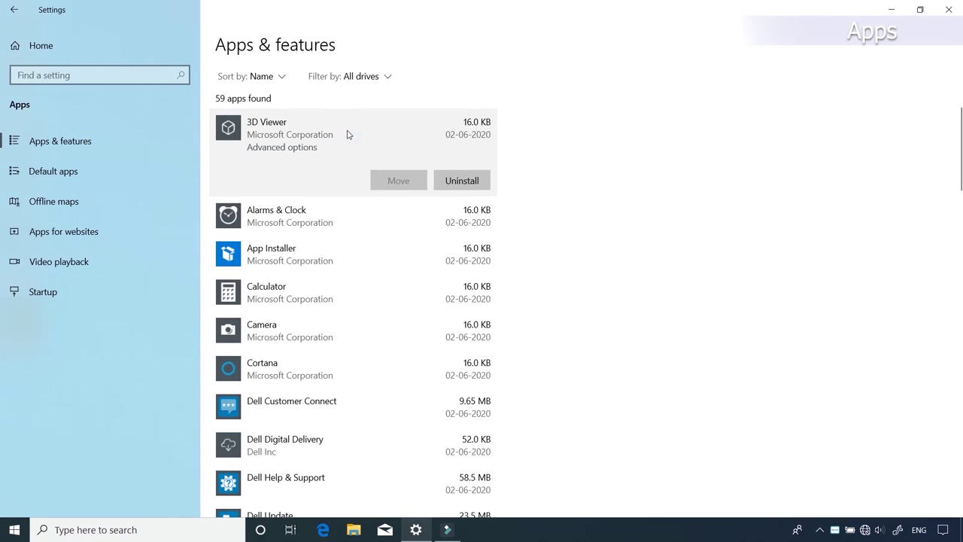
{"action": "left_click", "coordinate": [472, 187]}
{"action": "left_click", "coordinate": [506, 155]}
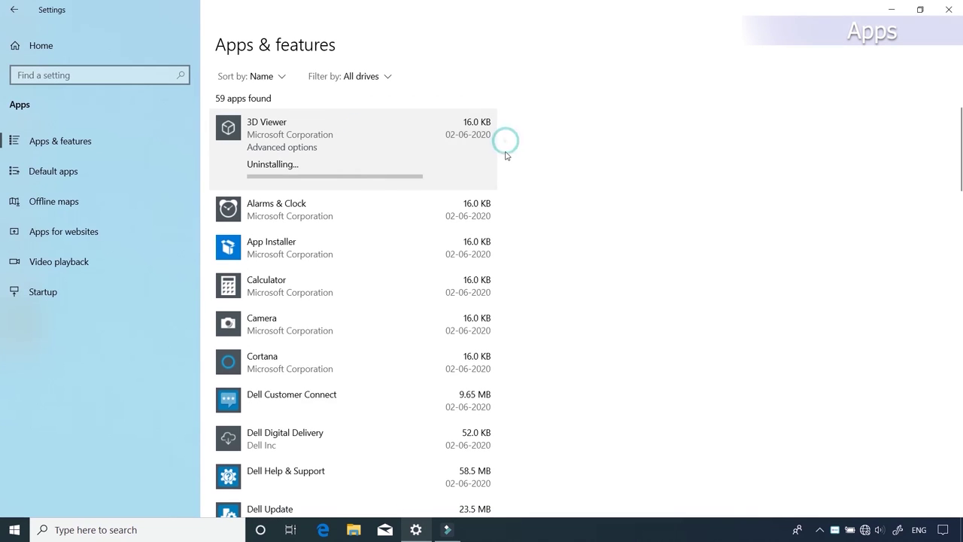
Step: Uninstall the Calculator app from the list of installed apps
{"action": "left_click", "coordinate": [420, 255]}
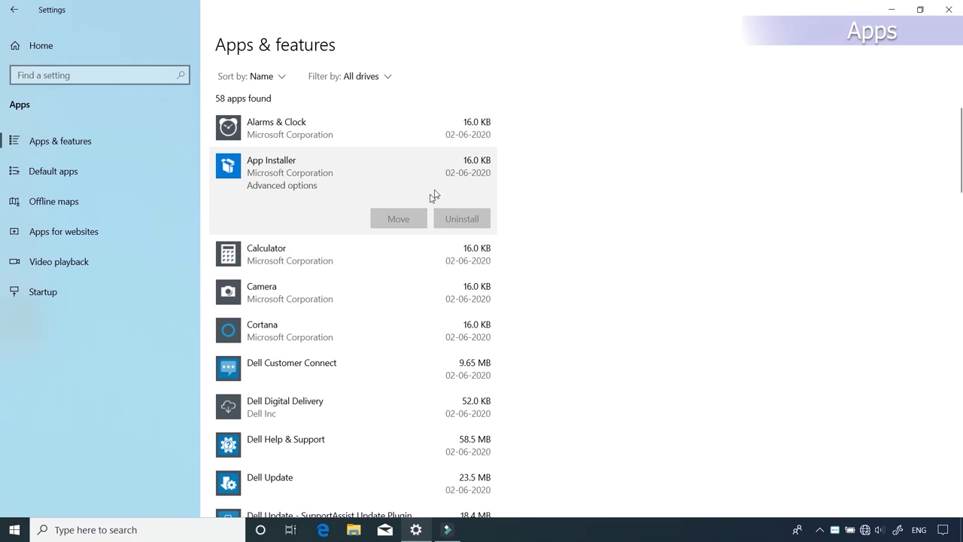
{"action": "left_click", "coordinate": [426, 255]}
{"action": "left_click", "coordinate": [462, 257]}
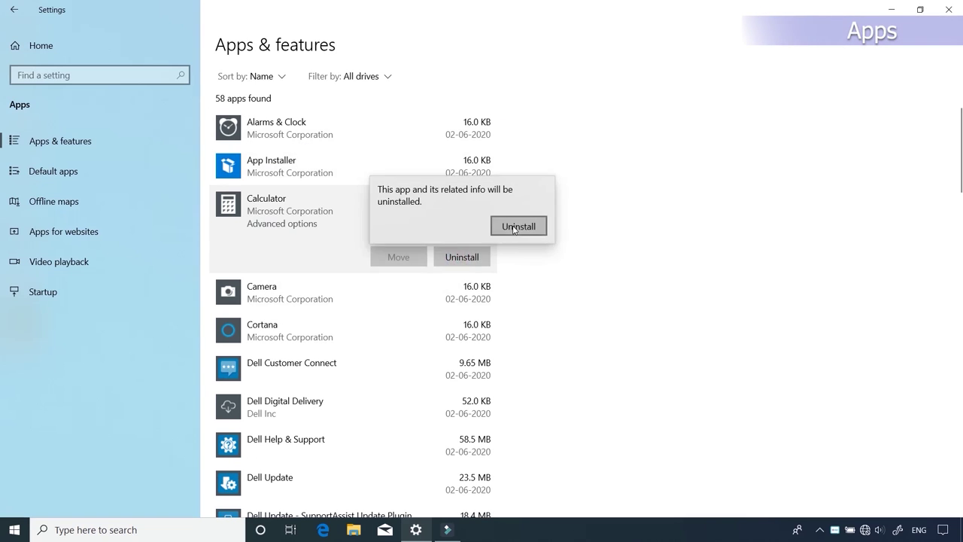
{"action": "left_click", "coordinate": [520, 223]}
Step: Uninstall the Feedback Hub app, listed below the Dell applications
{"action": "left_click", "coordinate": [434, 277]}
{"action": "scroll", "coordinate": [434, 277], "scroll_direction": "down", "scroll_amount": 2}
{"action": "left_click", "coordinate": [421, 263]}
{"action": "left_click", "coordinate": [419, 279]}
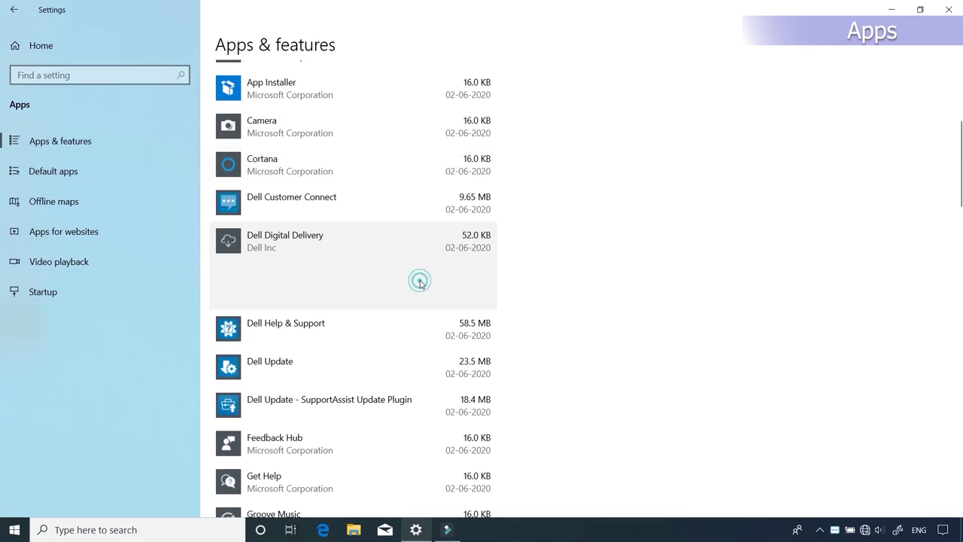
{"action": "scroll", "coordinate": [344, 200], "scroll_direction": "down", "scroll_amount": 4}
{"action": "left_click", "coordinate": [342, 283]}
{"action": "left_click", "coordinate": [461, 288]}
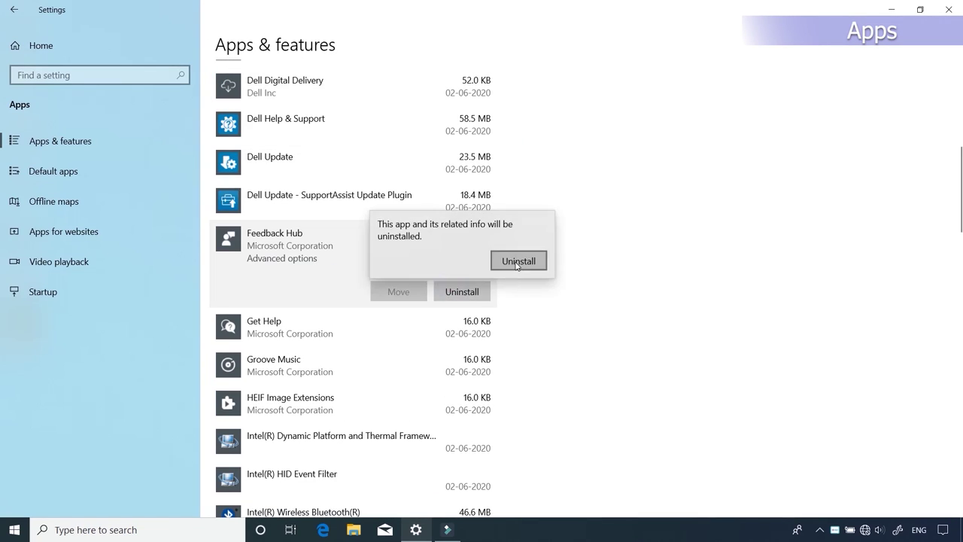
{"action": "left_click", "coordinate": [519, 260]}
Step: Examine the uninstall options for Groove Music and Maps in the installed apps list
{"action": "left_click", "coordinate": [429, 310]}
{"action": "left_click", "coordinate": [368, 361]}
{"action": "scroll", "coordinate": [381, 329], "scroll_direction": "down", "scroll_amount": 3}
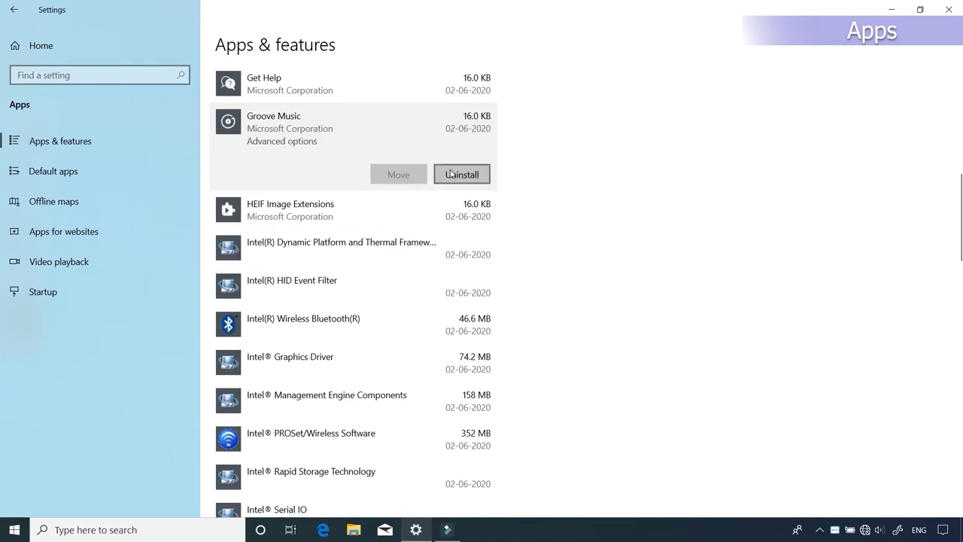
{"action": "left_click", "coordinate": [376, 216]}
{"action": "scroll", "coordinate": [356, 294], "scroll_direction": "down", "scroll_amount": 5}
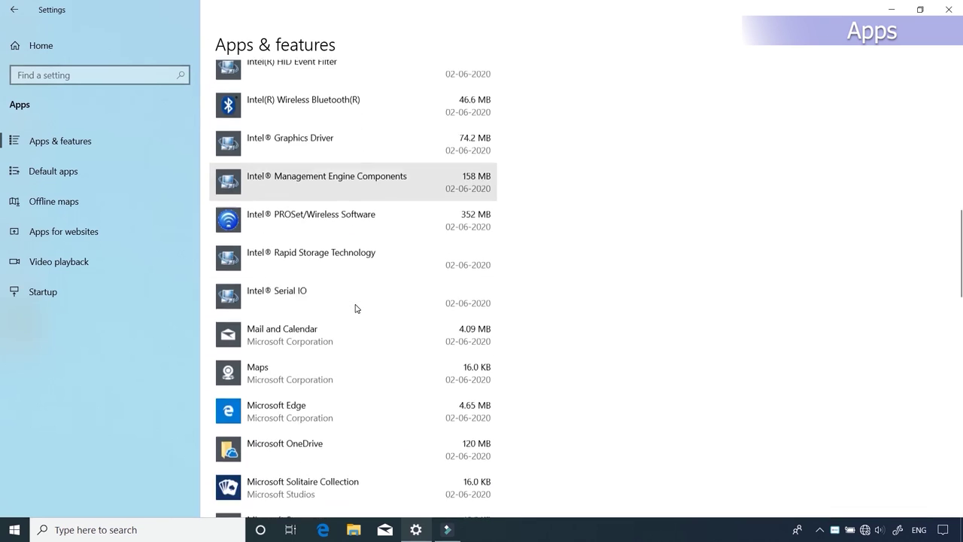
{"action": "left_click", "coordinate": [356, 282]}
{"action": "scroll", "coordinate": [398, 283], "scroll_direction": "down", "scroll_amount": 2}
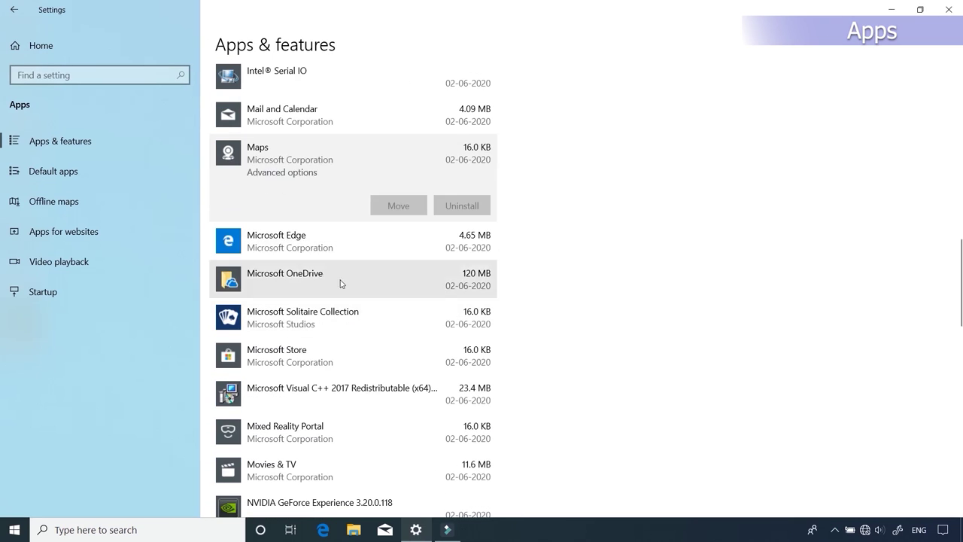
Step: Uninstall Microsoft OneDrive and the Microsoft Solitaire Collection
{"action": "left_click", "coordinate": [338, 281]}
{"action": "left_click", "coordinate": [461, 282]}
{"action": "left_click", "coordinate": [518, 249]}
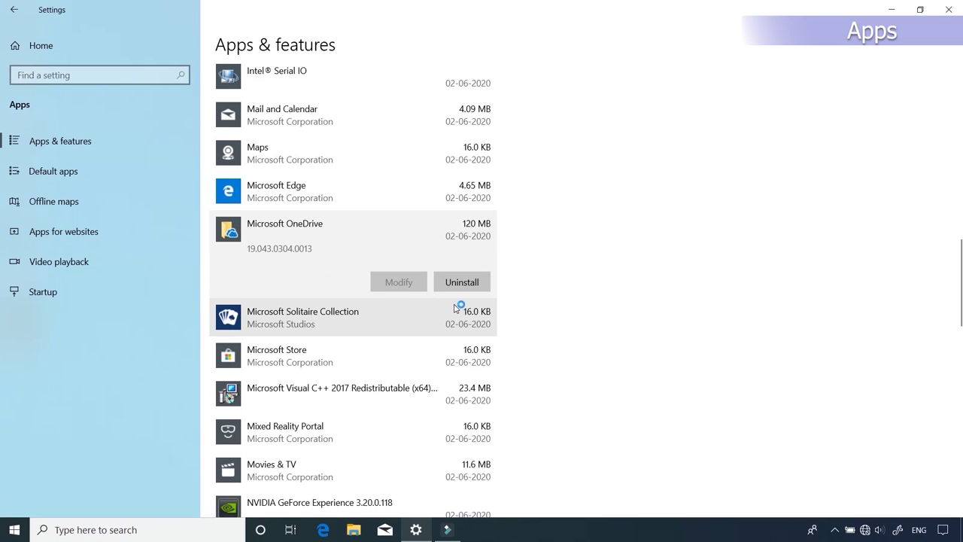
{"action": "left_click", "coordinate": [359, 310]}
{"action": "left_click", "coordinate": [461, 359]}
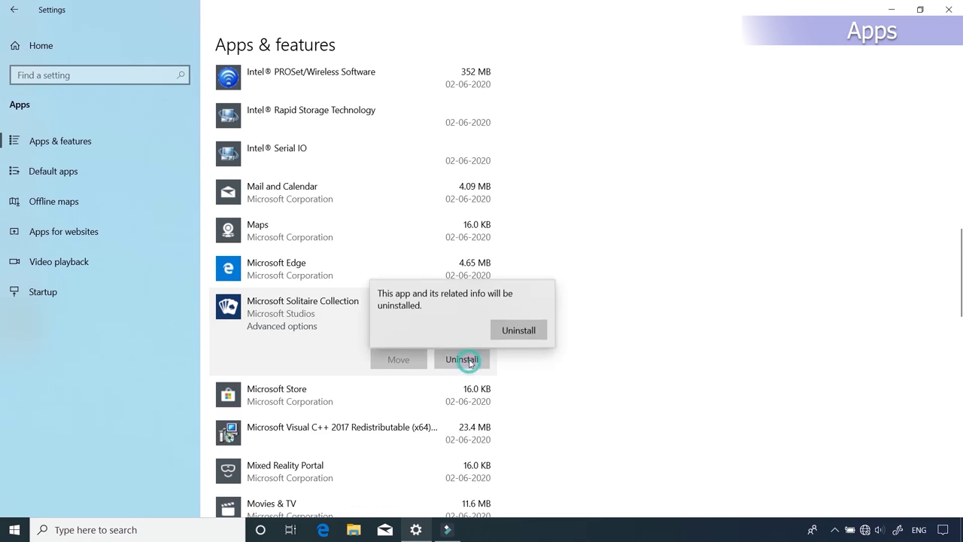
{"action": "left_click", "coordinate": [510, 329]}
Step: Uninstall the Mixed Reality Portal app, leaving Movies & TV installed
{"action": "scroll", "coordinate": [423, 333], "scroll_direction": "down", "scroll_amount": 2}
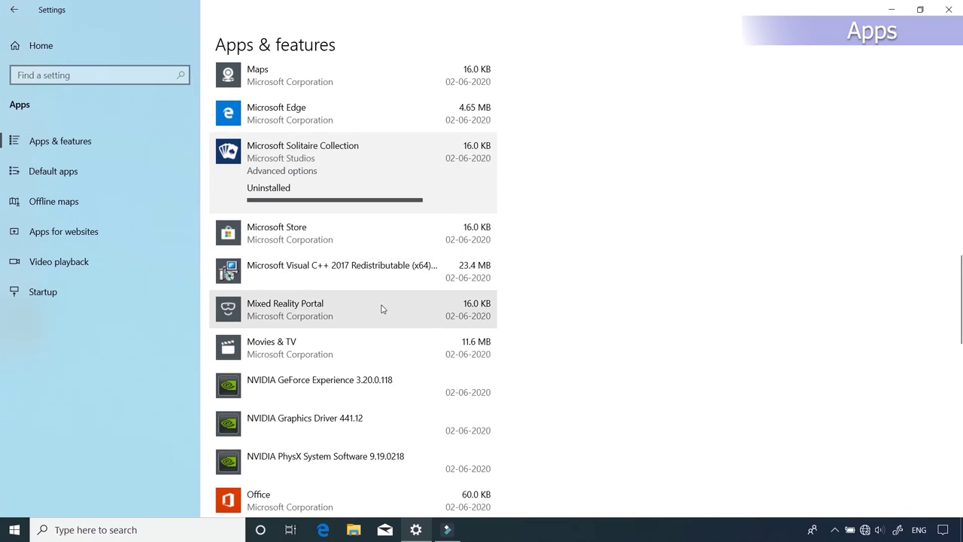
{"action": "left_click", "coordinate": [380, 311]}
{"action": "left_click", "coordinate": [369, 264]}
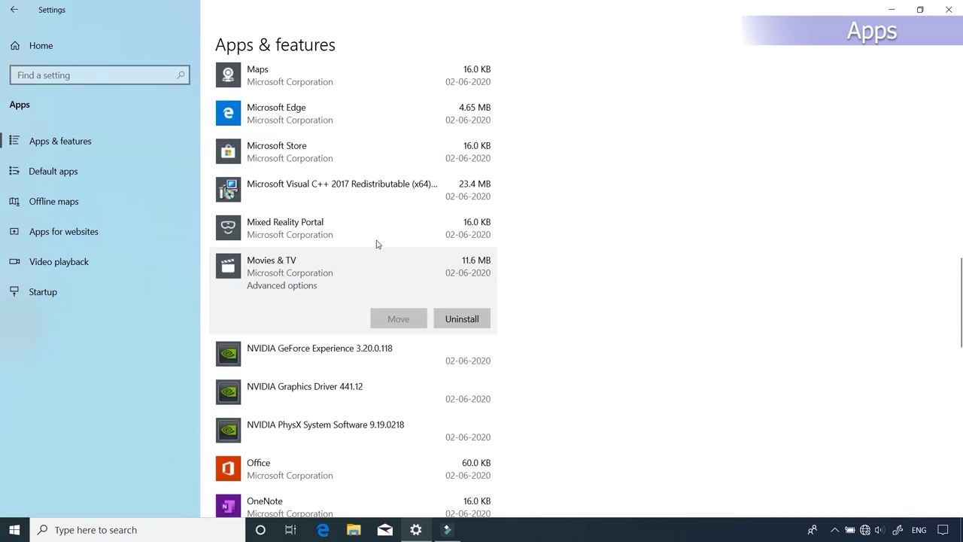
{"action": "left_click", "coordinate": [379, 240]}
{"action": "left_click", "coordinate": [461, 280]}
{"action": "left_click", "coordinate": [517, 252]}
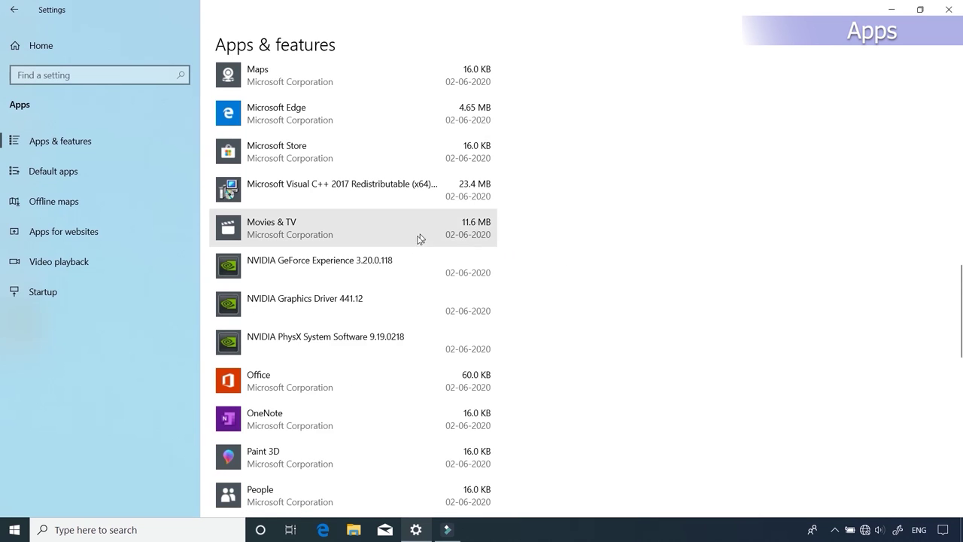
Step: Uninstall the Office and OneNote apps from the installed apps list
{"action": "scroll", "coordinate": [417, 241], "scroll_direction": "down", "scroll_amount": 4}
{"action": "left_click", "coordinate": [376, 228]}
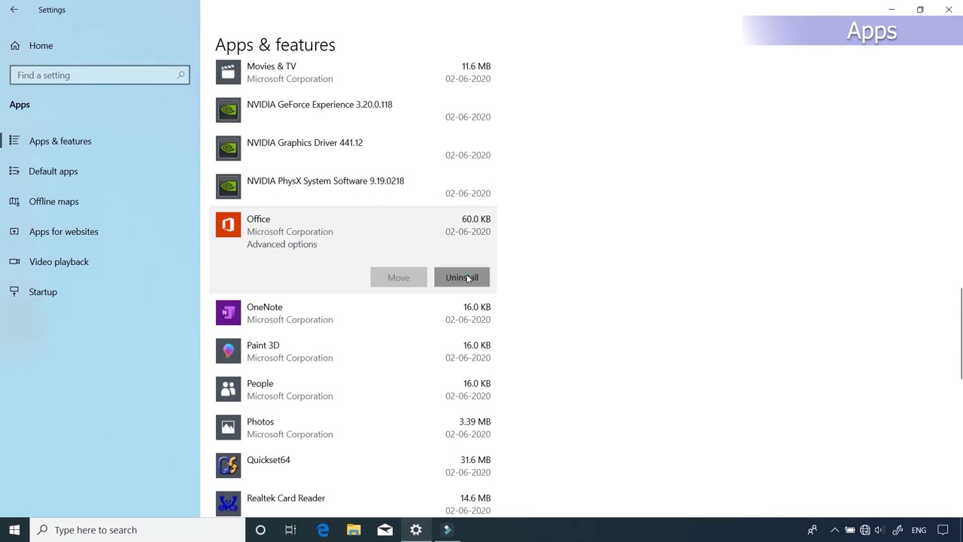
{"action": "left_click", "coordinate": [467, 278]}
{"action": "left_click", "coordinate": [514, 247]}
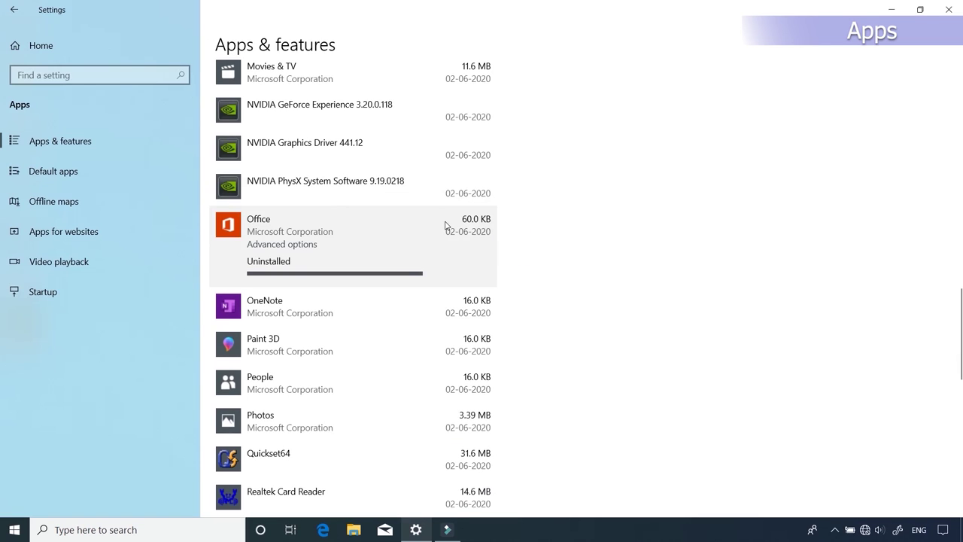
{"action": "scroll", "coordinate": [422, 196], "scroll_direction": "down", "scroll_amount": 1}
{"action": "left_click", "coordinate": [394, 151]}
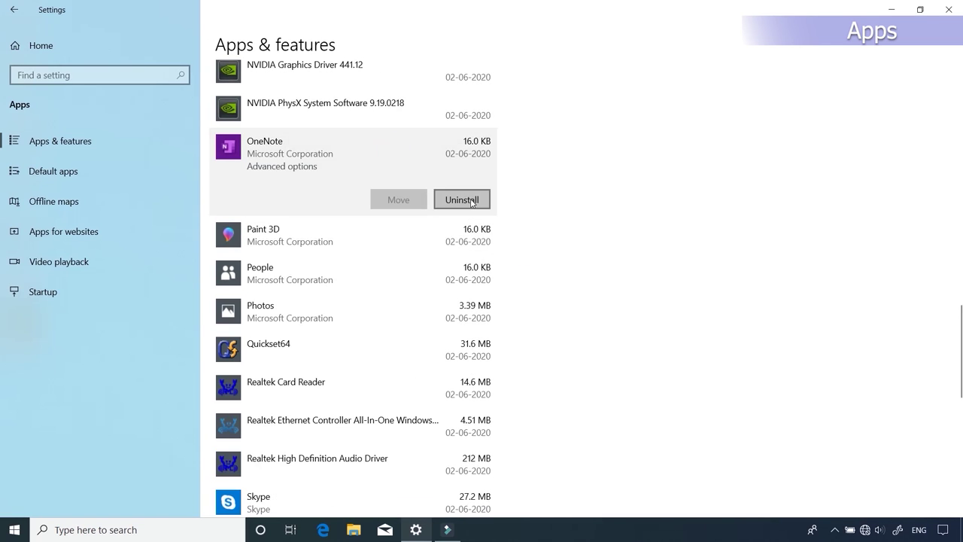
{"action": "left_click", "coordinate": [461, 199]}
{"action": "left_click", "coordinate": [519, 169]}
Step: Uninstall the Paint 3D and Skype apps
{"action": "left_click", "coordinate": [418, 236]}
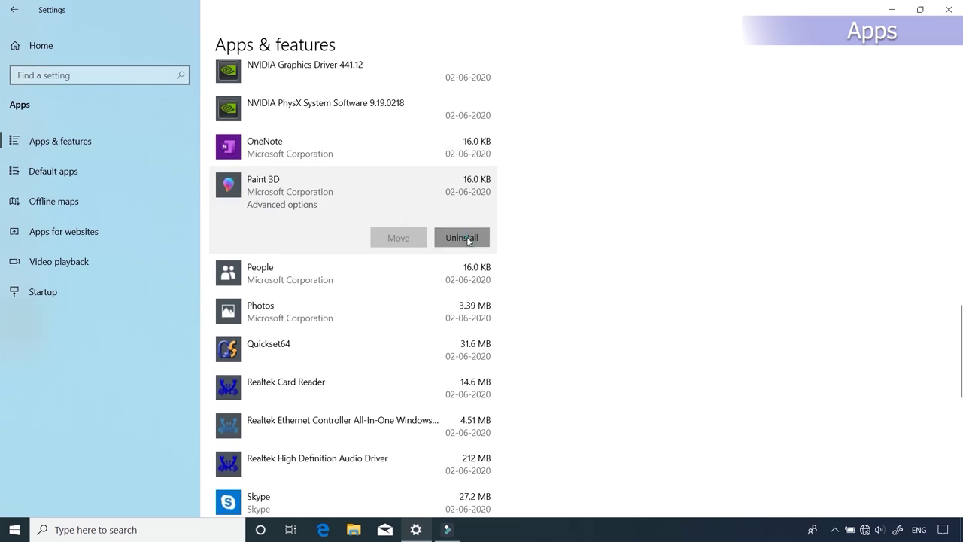
{"action": "left_click", "coordinate": [460, 237]}
{"action": "left_click", "coordinate": [526, 211]}
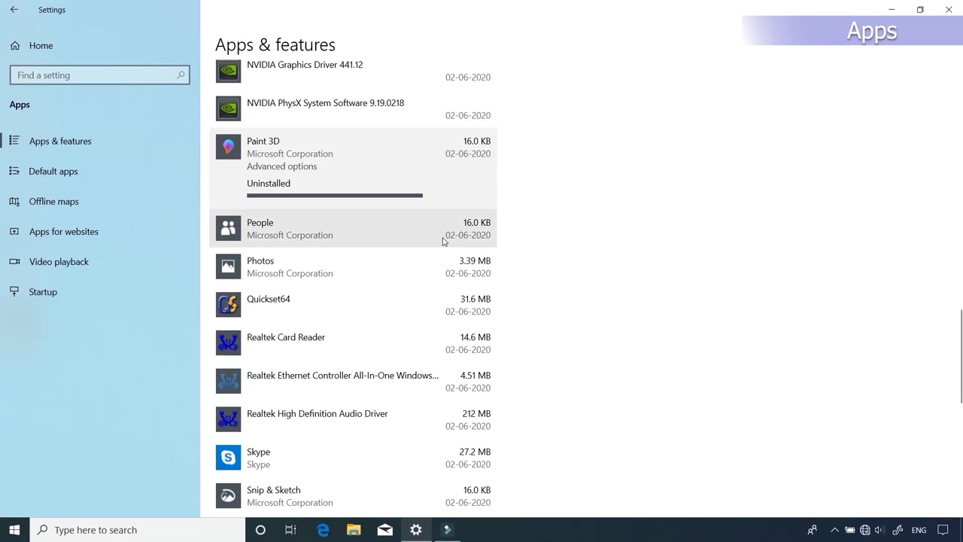
{"action": "scroll", "coordinate": [361, 271], "scroll_direction": "down", "scroll_amount": 2}
{"action": "left_click", "coordinate": [338, 299]}
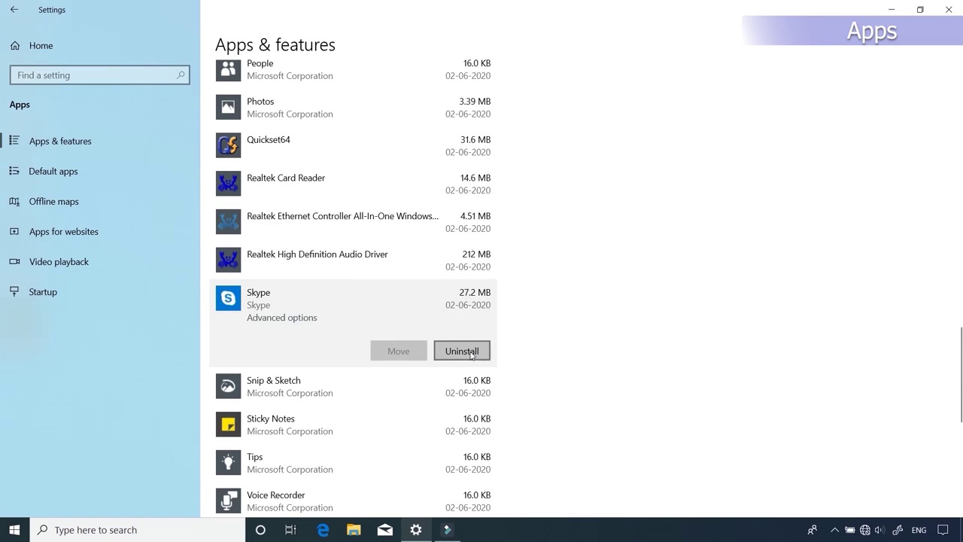
{"action": "left_click", "coordinate": [462, 351]}
{"action": "left_click", "coordinate": [535, 321]}
Step: Uninstall the Voice Recorder and Sticky Notes apps
{"action": "scroll", "coordinate": [344, 276], "scroll_direction": "down", "scroll_amount": 4}
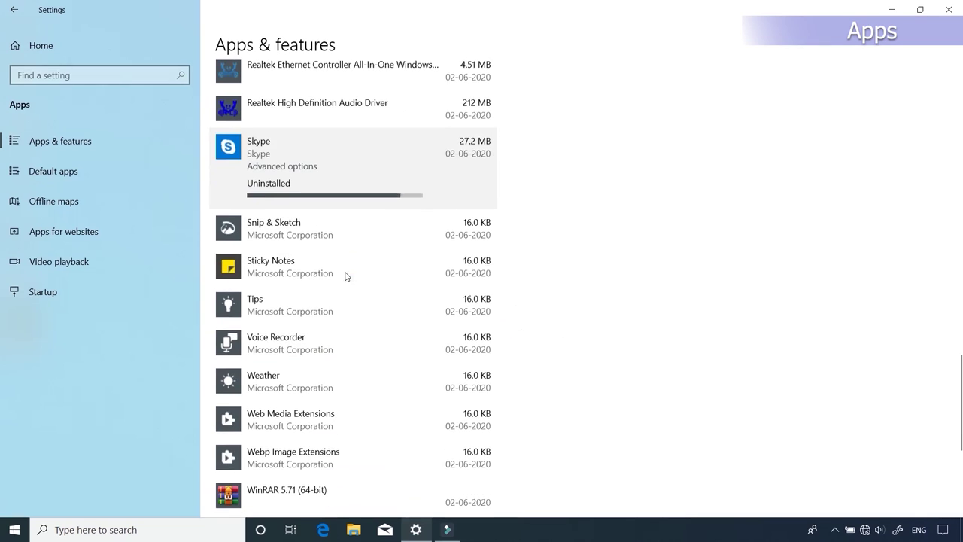
{"action": "left_click", "coordinate": [431, 257]}
{"action": "left_click", "coordinate": [462, 310]}
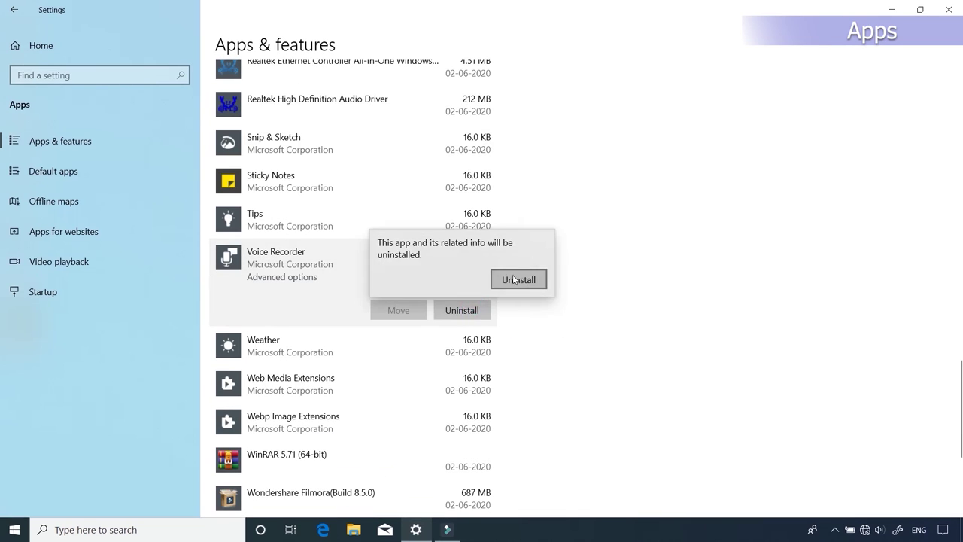
{"action": "left_click", "coordinate": [523, 278]}
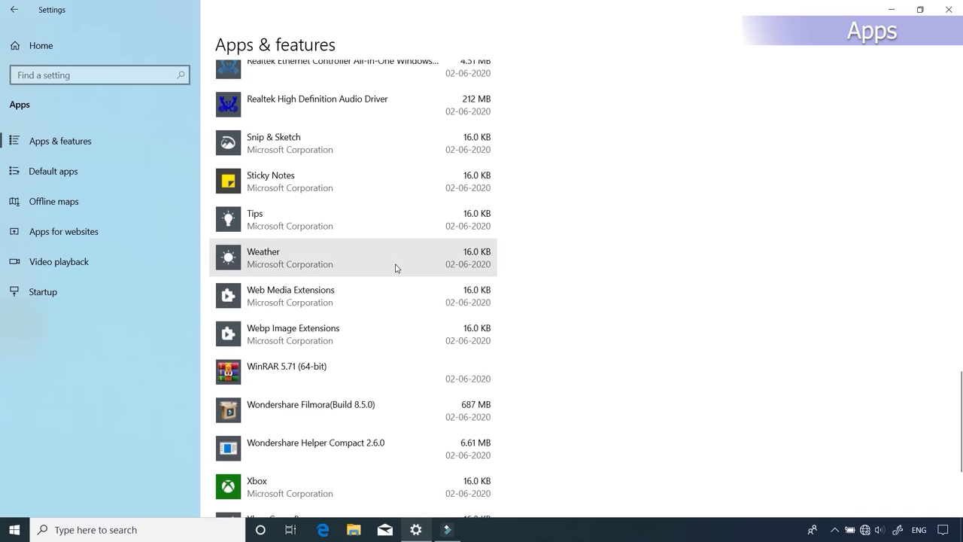
{"action": "left_click", "coordinate": [370, 194]}
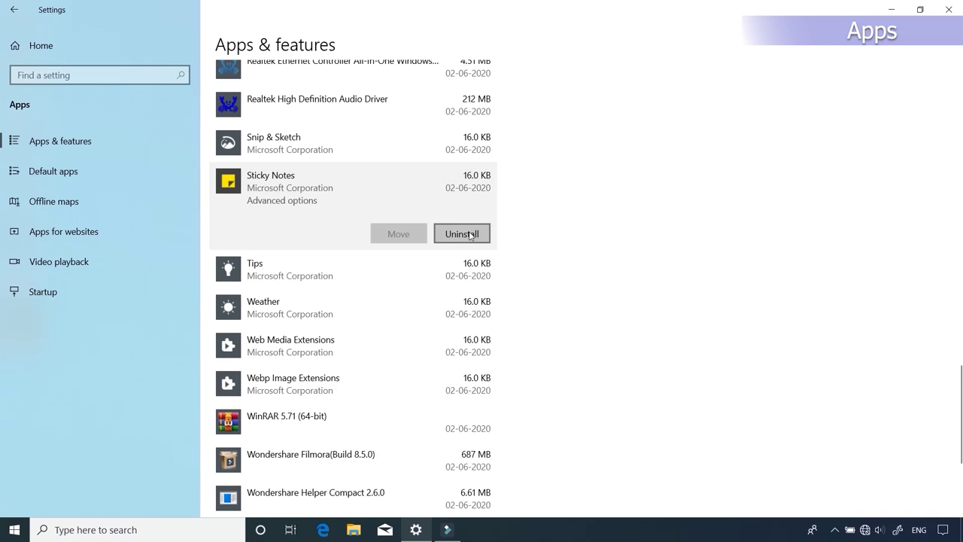
{"action": "left_click", "coordinate": [459, 230]}
{"action": "left_click", "coordinate": [519, 203]}
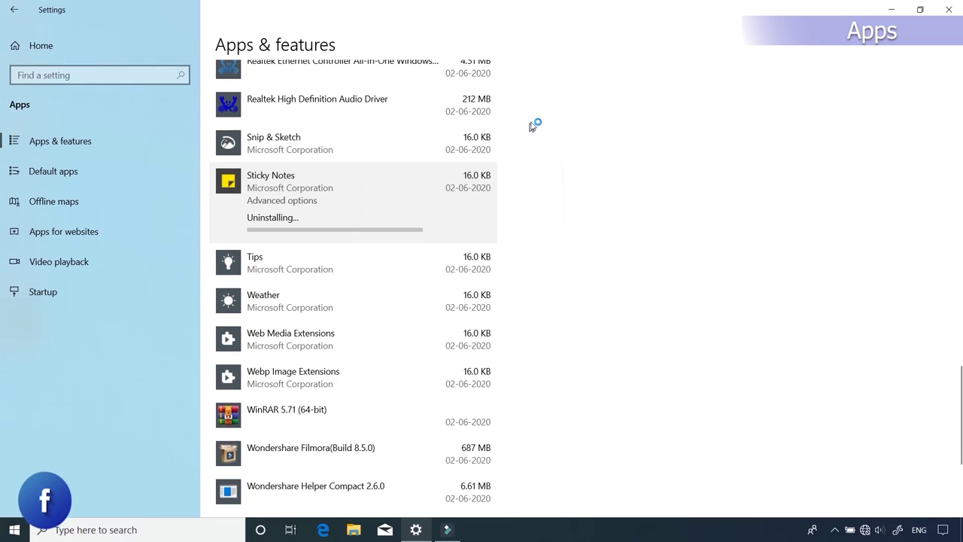
Step: Uninstall the Tips and Snip & Sketch apps
{"action": "left_click", "coordinate": [440, 188]}
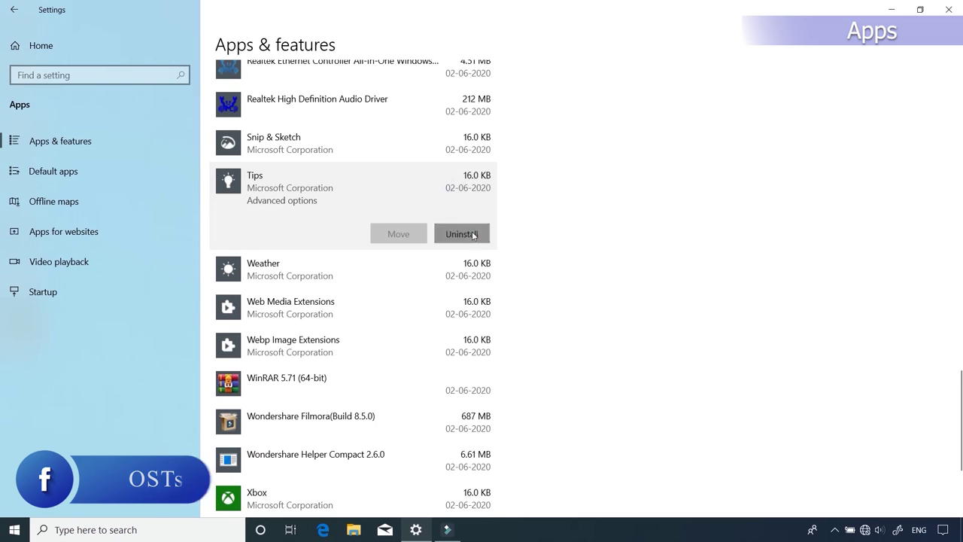
{"action": "left_click", "coordinate": [459, 230]}
{"action": "left_click", "coordinate": [519, 202]}
{"action": "scroll", "coordinate": [400, 194], "scroll_direction": "up", "scroll_amount": 1}
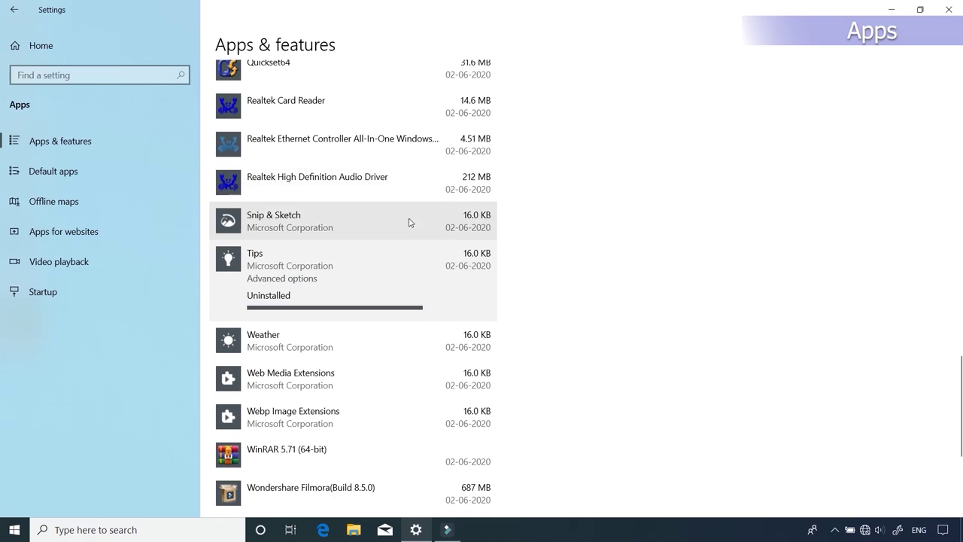
{"action": "left_click", "coordinate": [396, 223]}
{"action": "left_click", "coordinate": [462, 273]}
{"action": "left_click", "coordinate": [519, 249]}
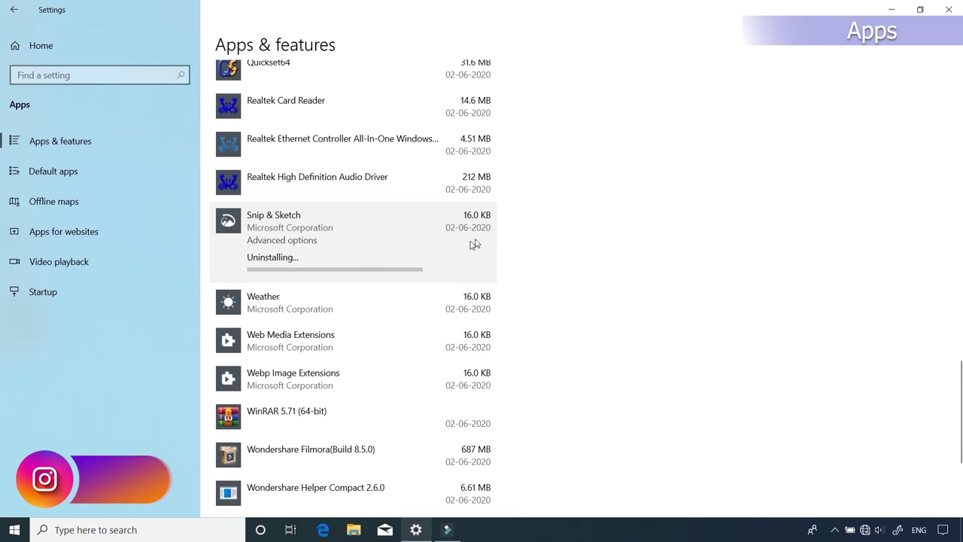
Step: Check the options for Web Media Extensions without removing it, and uninstall the Xbox app
{"action": "left_click", "coordinate": [400, 338]}
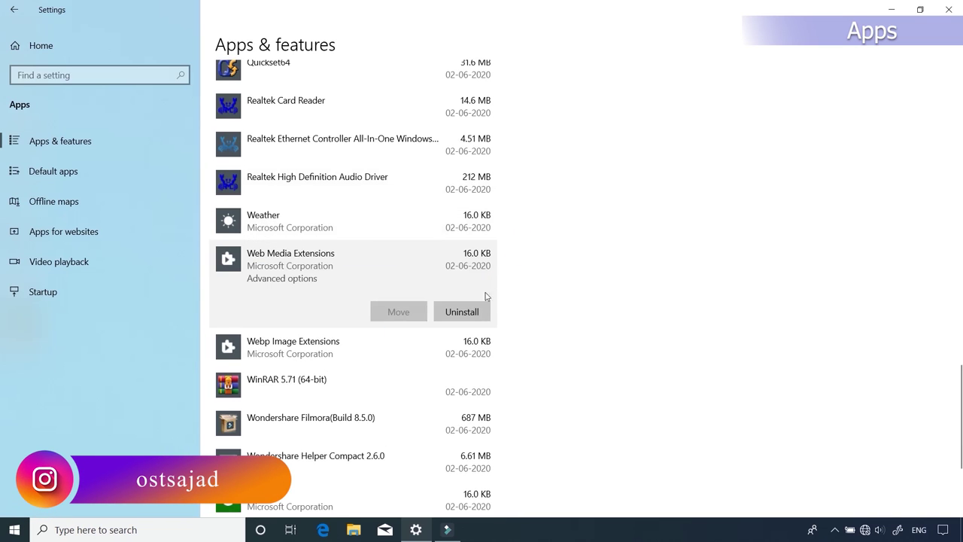
{"action": "scroll", "coordinate": [376, 316], "scroll_direction": "down", "scroll_amount": 2}
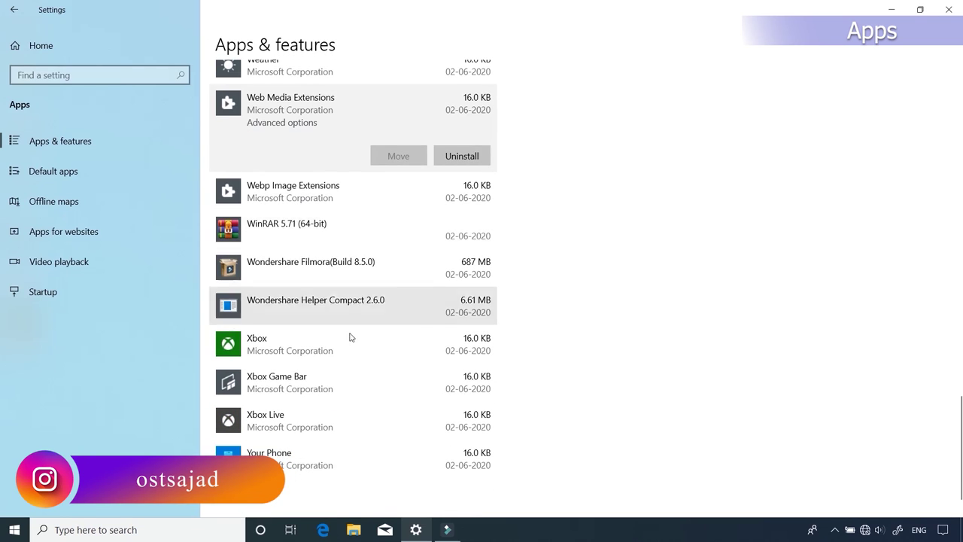
{"action": "left_click", "coordinate": [354, 338]}
{"action": "left_click", "coordinate": [462, 346]}
{"action": "left_click", "coordinate": [518, 315]}
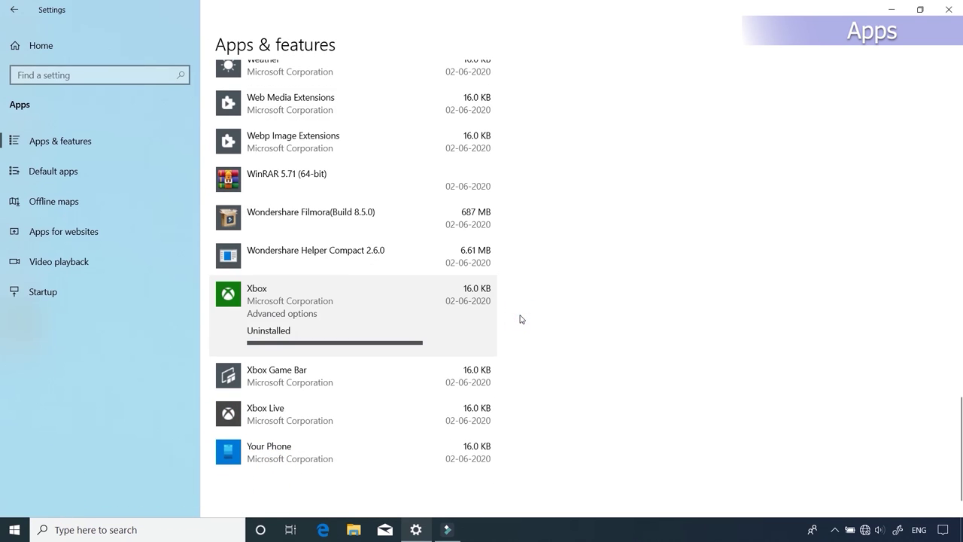
Step: Check the uninstall option for Xbox Game Bar and uninstall the Xbox Live app
{"action": "left_click", "coordinate": [441, 341]}
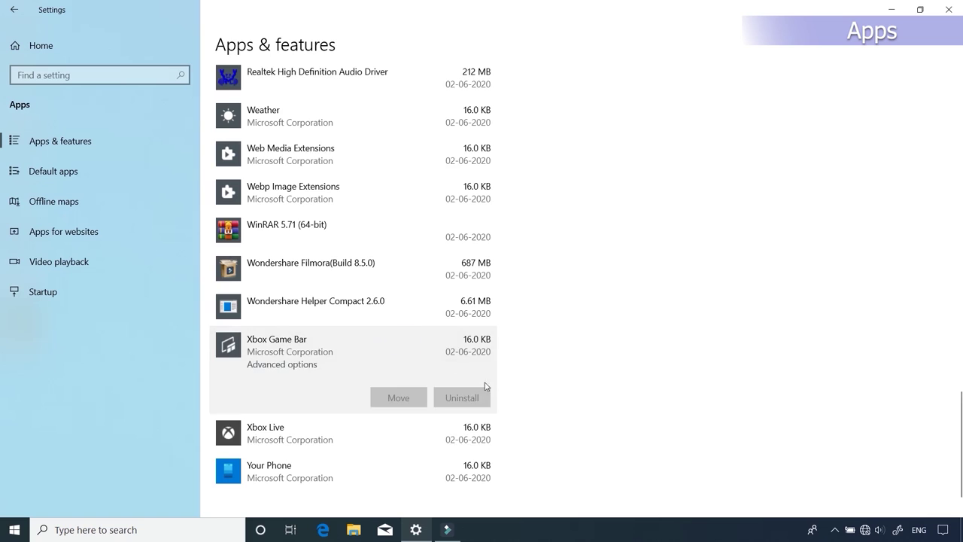
{"action": "left_click", "coordinate": [436, 432]}
{"action": "left_click", "coordinate": [461, 436]}
{"action": "left_click", "coordinate": [519, 404]}
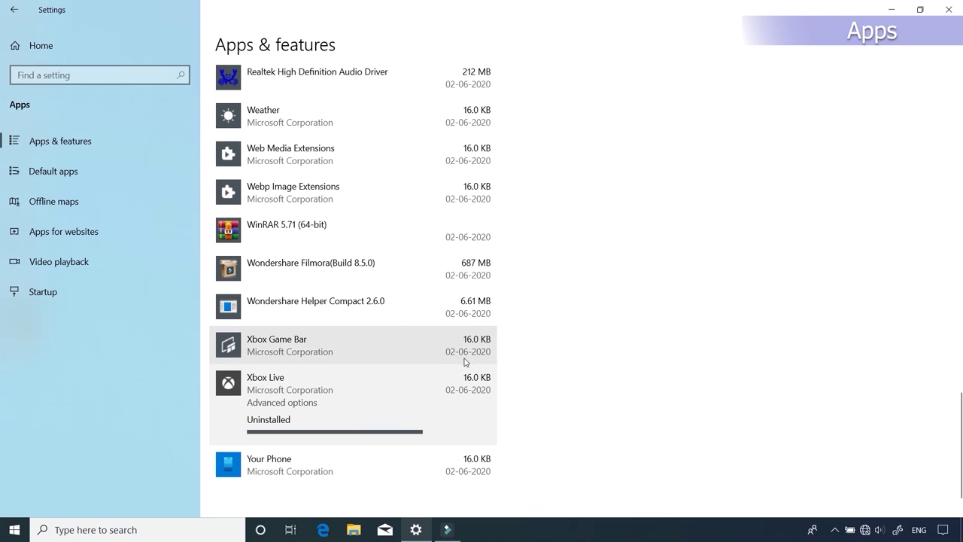
Step: Check the uninstall option for Your Phone and look back over the remaining installed apps
{"action": "left_click", "coordinate": [482, 422]}
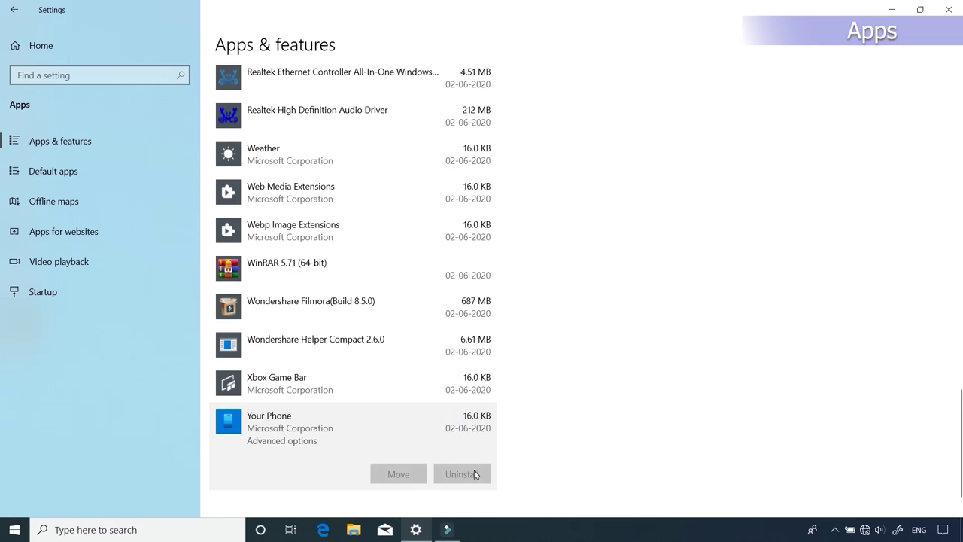
{"action": "scroll", "coordinate": [459, 416], "scroll_direction": "up", "scroll_amount": 10}
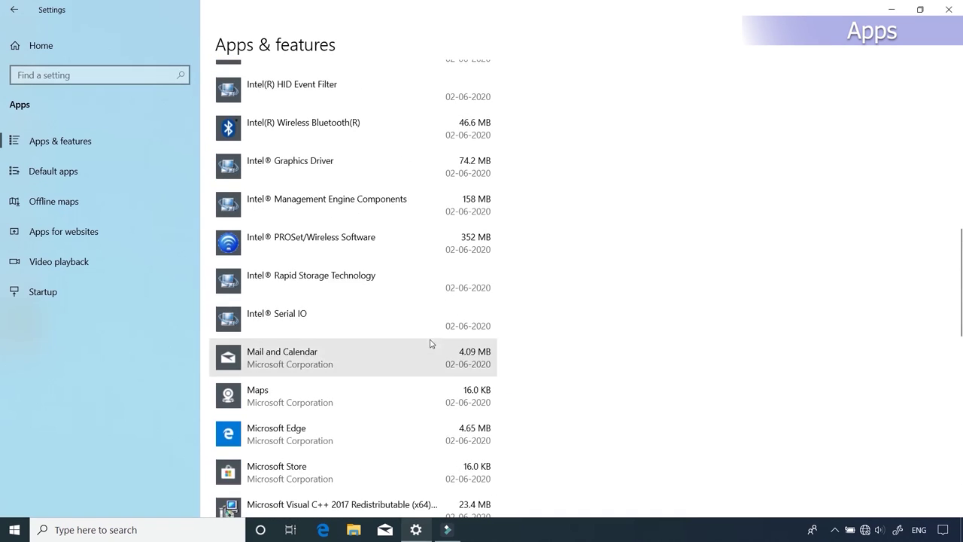
{"action": "scroll", "coordinate": [431, 339], "scroll_direction": "up", "scroll_amount": 8}
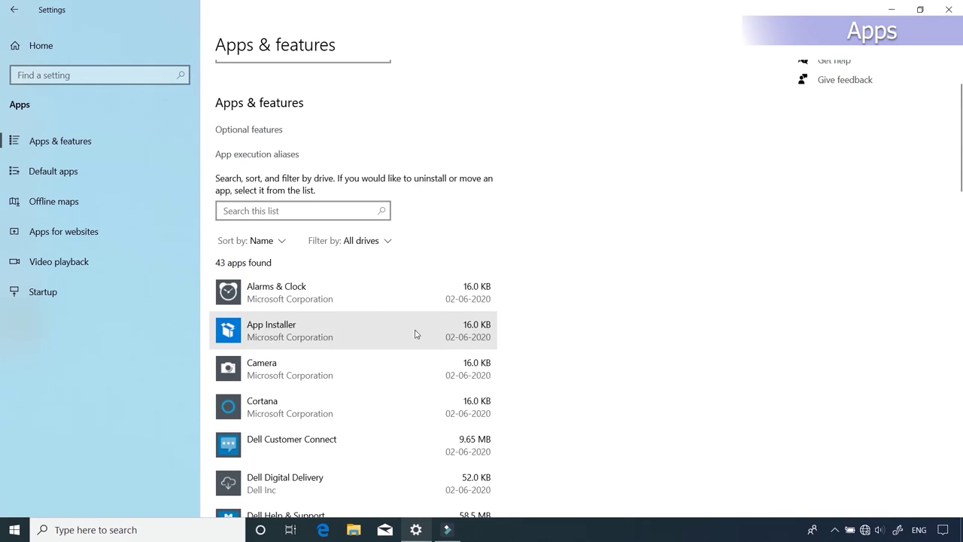
Step: Review the default apps assigned for email, maps, music, photos, video and web browsing
{"action": "left_click", "coordinate": [63, 163]}
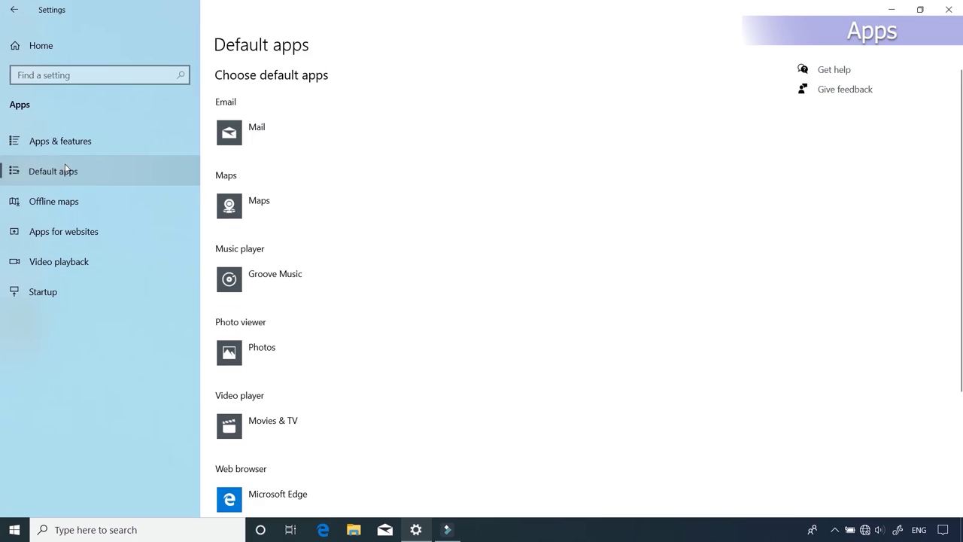
{"action": "scroll", "coordinate": [310, 314], "scroll_direction": "down", "scroll_amount": 1}
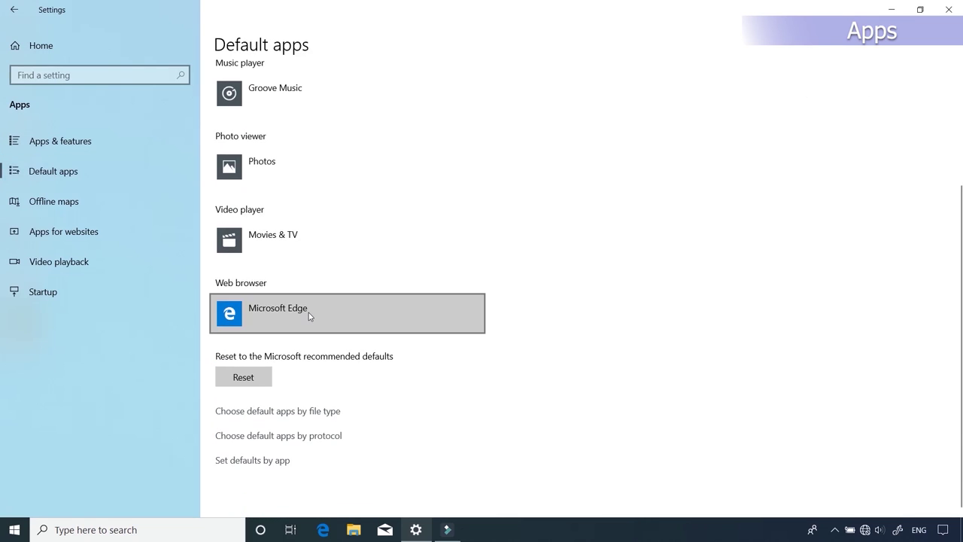
{"action": "scroll", "coordinate": [308, 312], "scroll_direction": "up", "scroll_amount": 5}
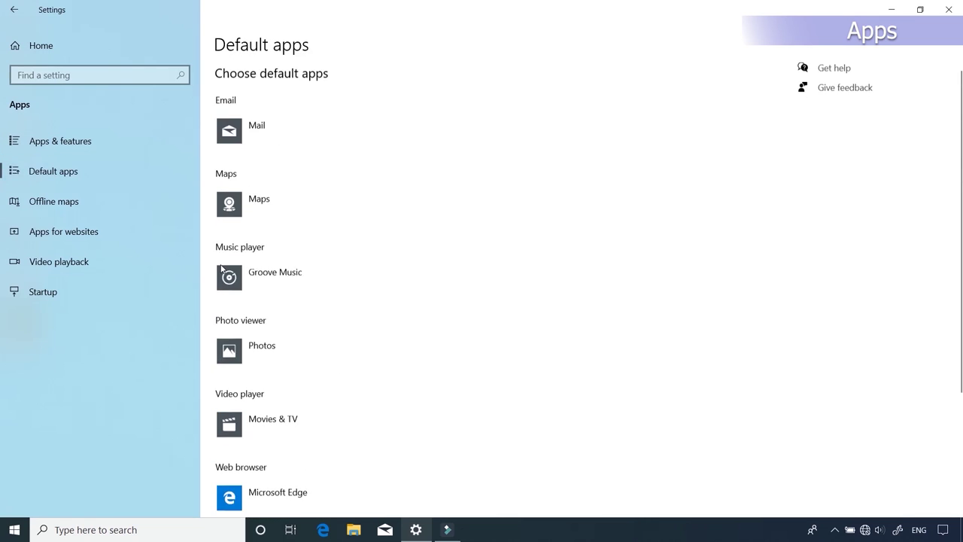
Step: Delete all offline maps and turn off automatic map updates
{"action": "left_click", "coordinate": [68, 201]}
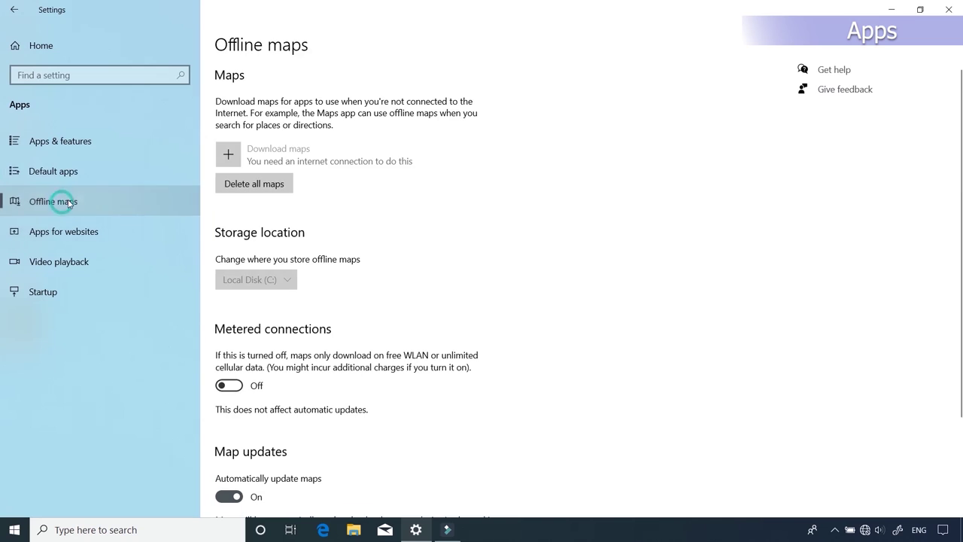
{"action": "left_click", "coordinate": [279, 187]}
{"action": "left_click", "coordinate": [313, 153]}
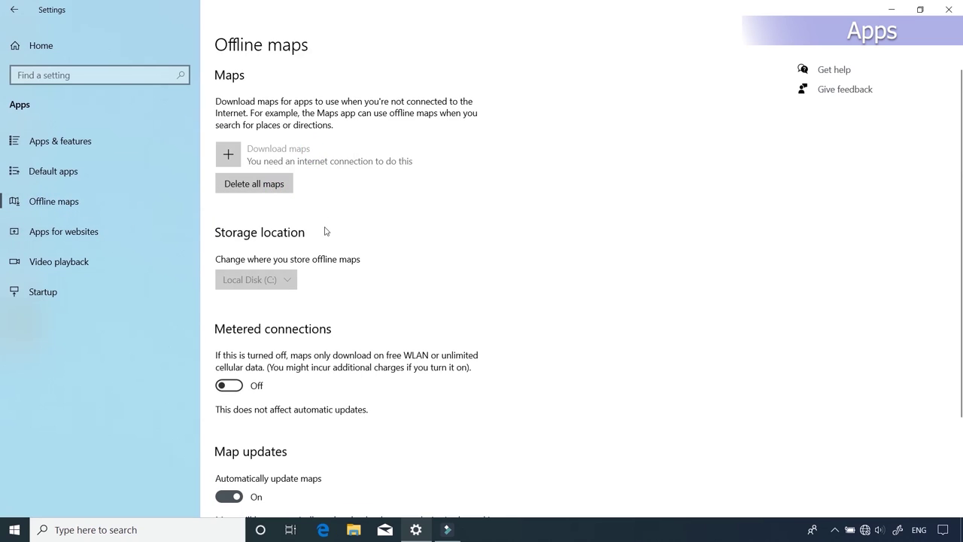
{"action": "scroll", "coordinate": [327, 242], "scroll_direction": "down", "scroll_amount": 3}
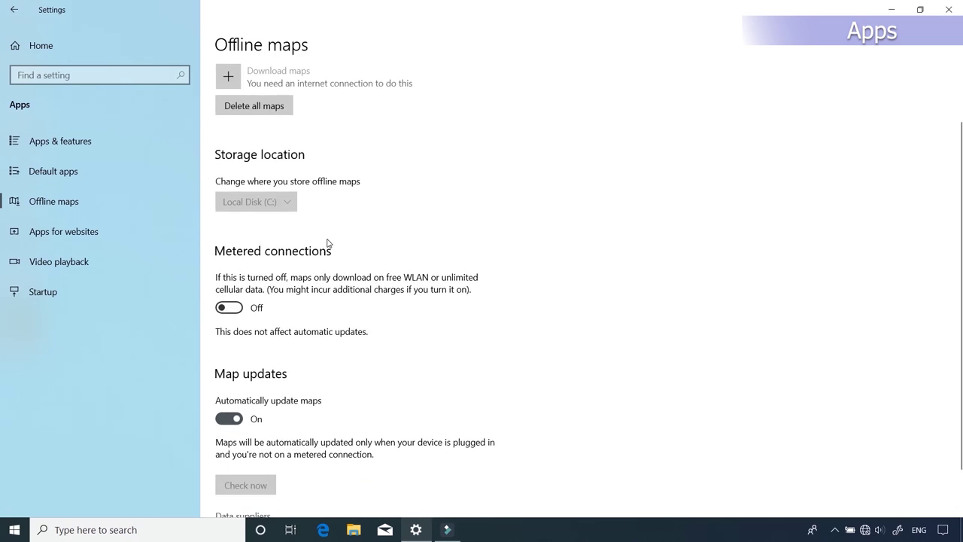
{"action": "left_click", "coordinate": [238, 364]}
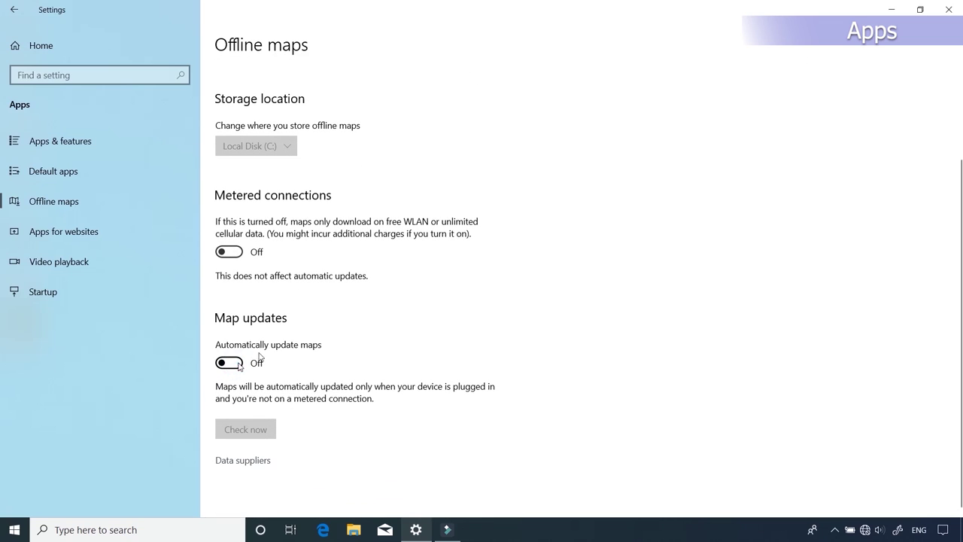
{"action": "scroll", "coordinate": [369, 285], "scroll_direction": "up", "scroll_amount": 3}
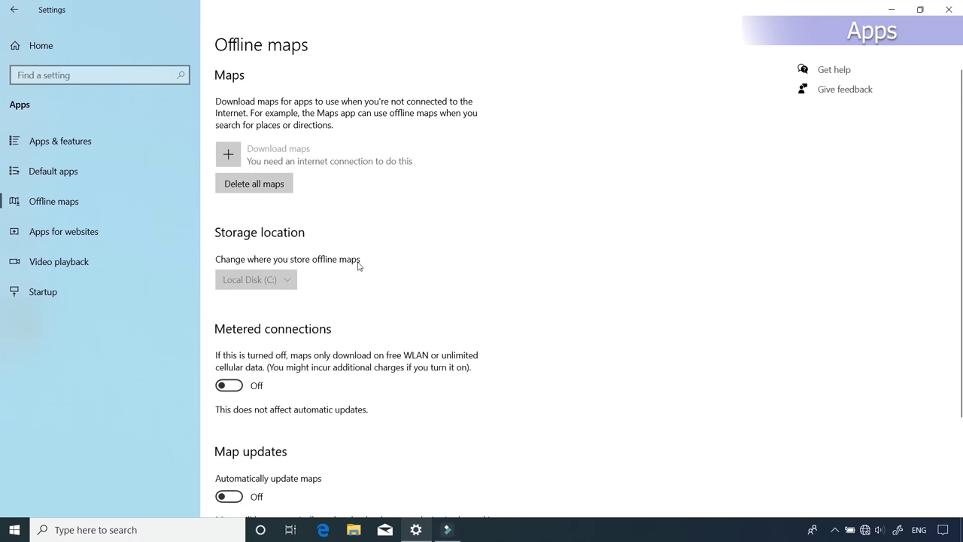
Step: Turn off the Maps app associations for both *.maps.windows.com and maps.windows.com
{"action": "left_click", "coordinate": [58, 231]}
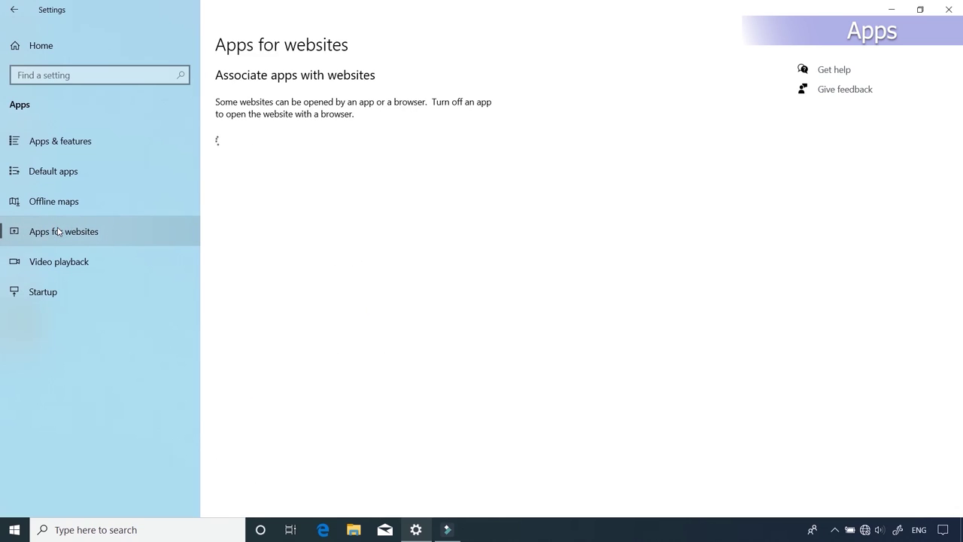
{"action": "left_click", "coordinate": [410, 144]}
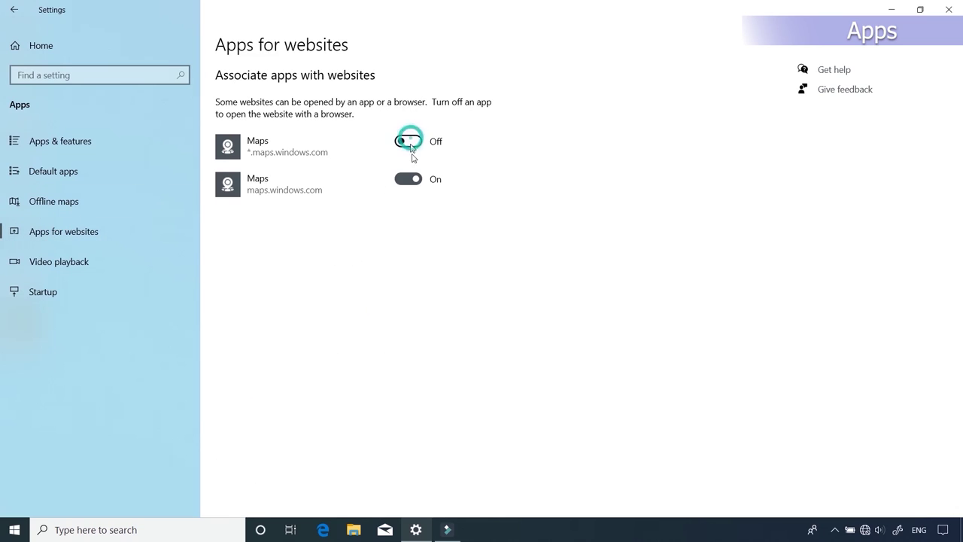
{"action": "left_click", "coordinate": [412, 180]}
Step: Review the video playback settings and open the list of startup apps
{"action": "left_click", "coordinate": [111, 266]}
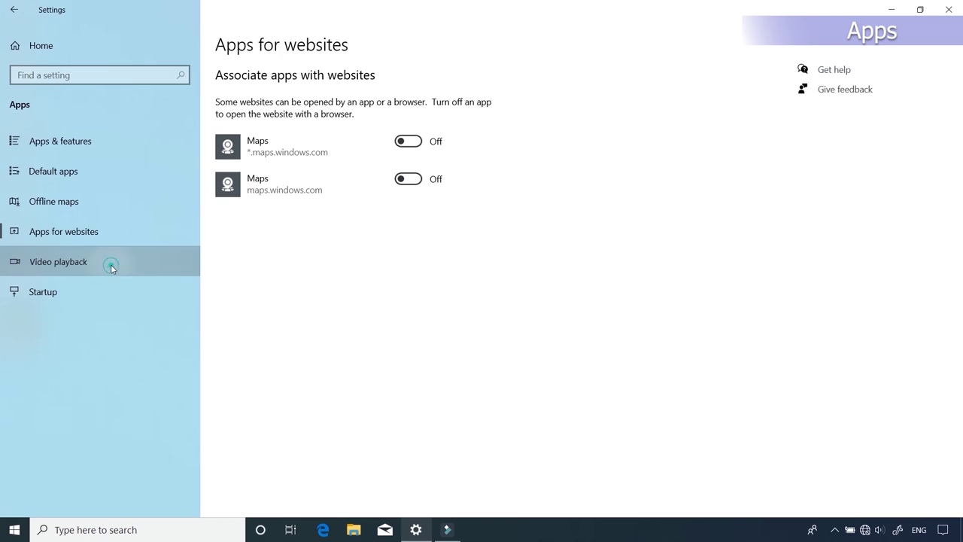
{"action": "scroll", "coordinate": [308, 248], "scroll_direction": "down", "scroll_amount": 3}
{"action": "scroll", "coordinate": [312, 316], "scroll_direction": "up", "scroll_amount": 1}
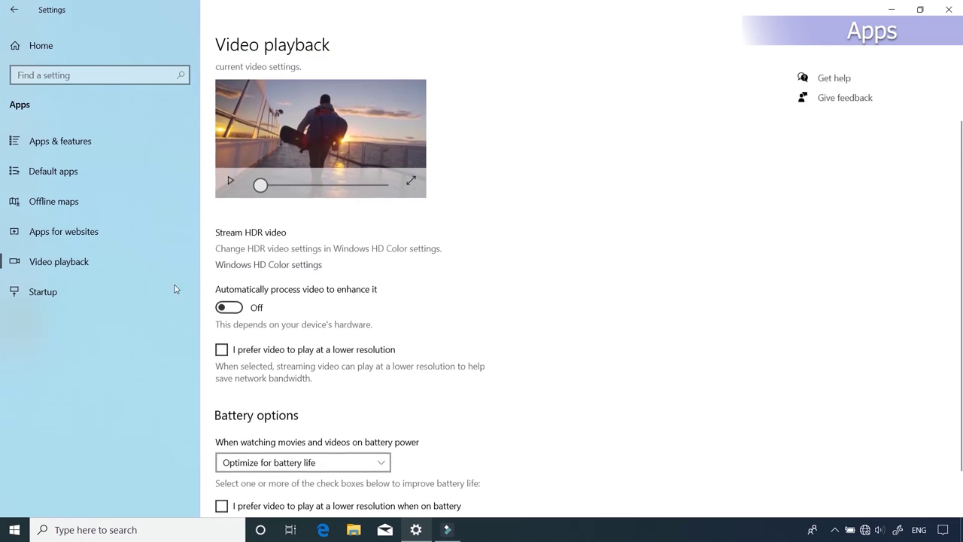
{"action": "left_click", "coordinate": [82, 292]}
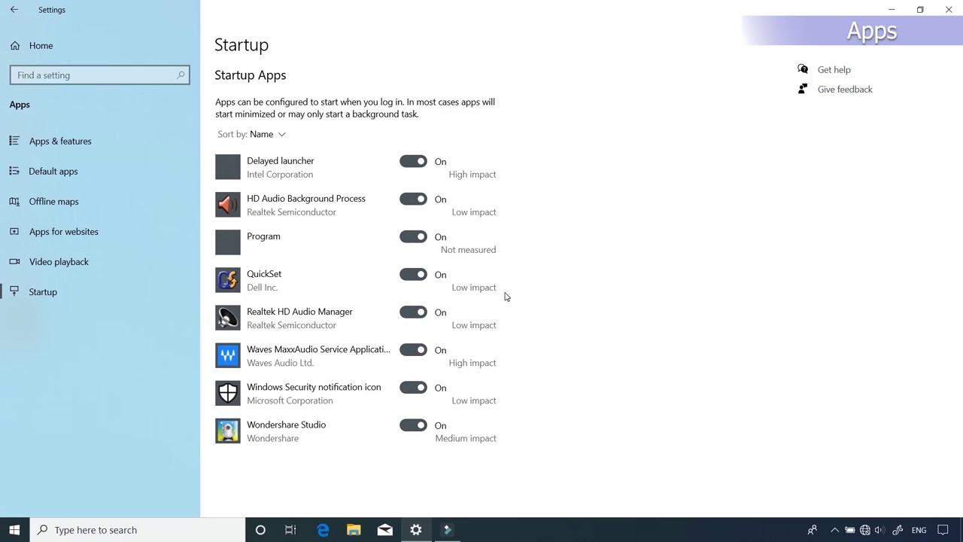
Step: Turn off automatic startup for Wondershare Studio and return to the main settings overview
{"action": "left_click", "coordinate": [405, 434]}
{"action": "left_click", "coordinate": [12, 12]}
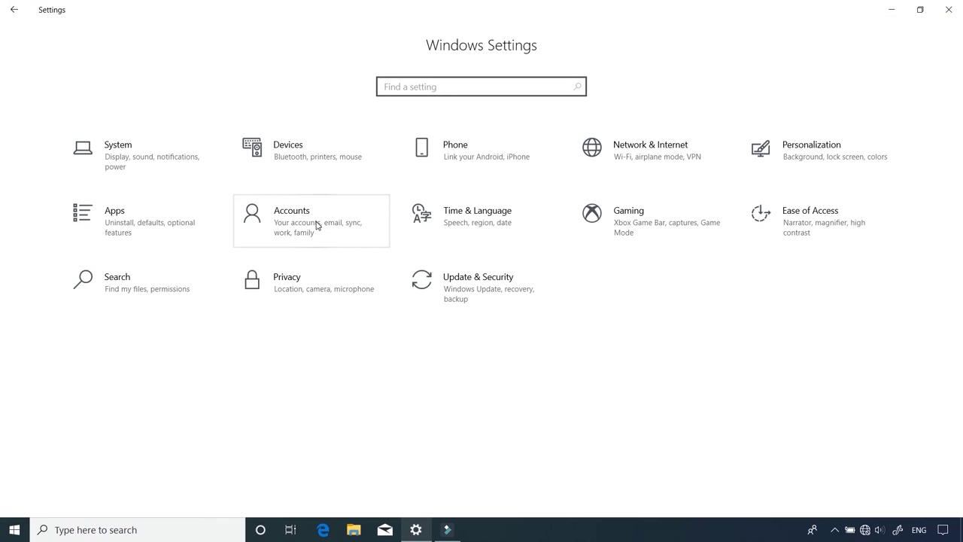
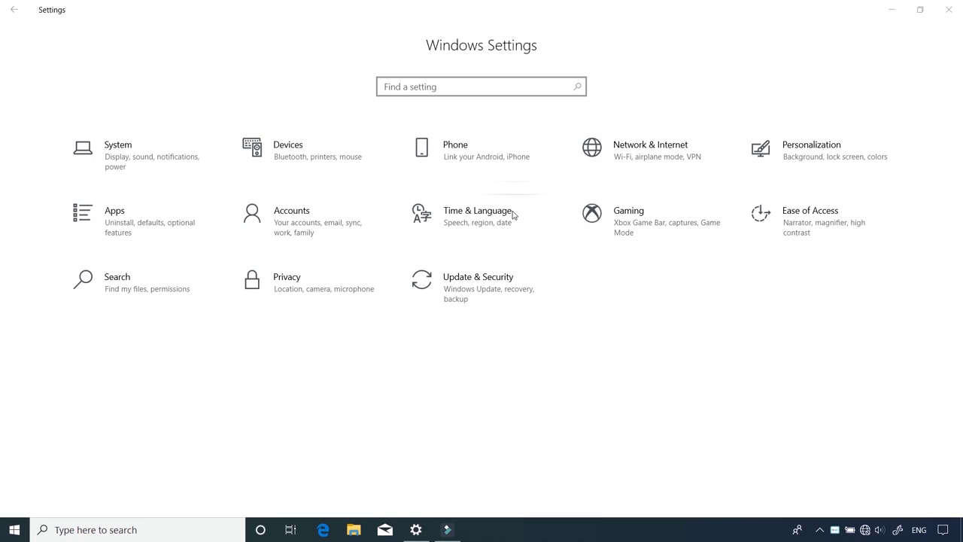
Step: Turn off Xbox Game Bar in the Gaming settings and look through its shortcut options
{"action": "left_click", "coordinate": [647, 228]}
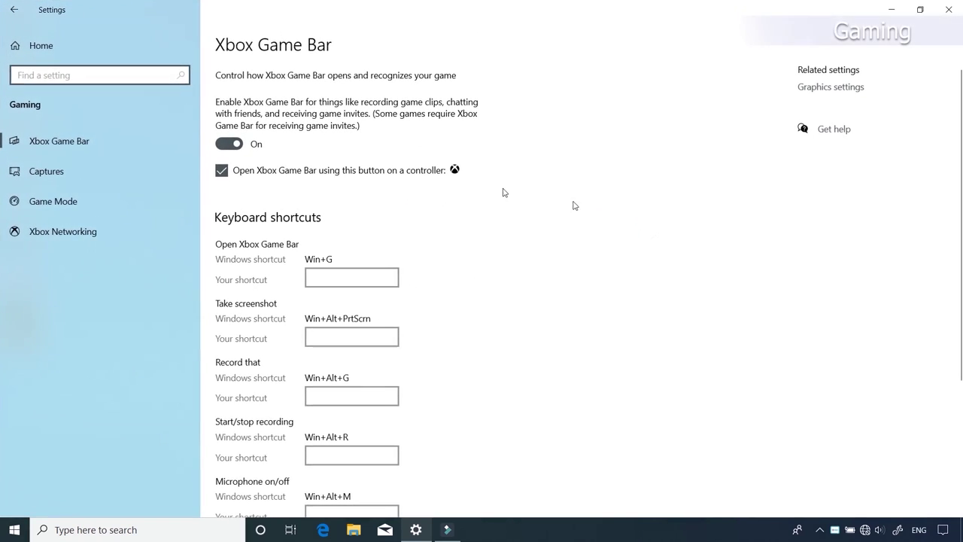
{"action": "left_click", "coordinate": [233, 150]}
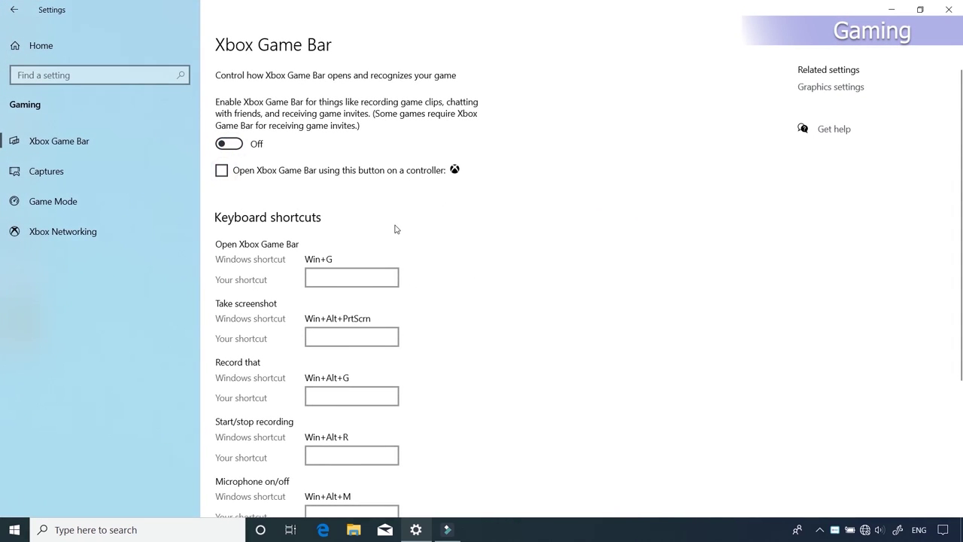
{"action": "scroll", "coordinate": [394, 227], "scroll_direction": "down", "scroll_amount": 5}
{"action": "scroll", "coordinate": [394, 247], "scroll_direction": "up", "scroll_amount": 5}
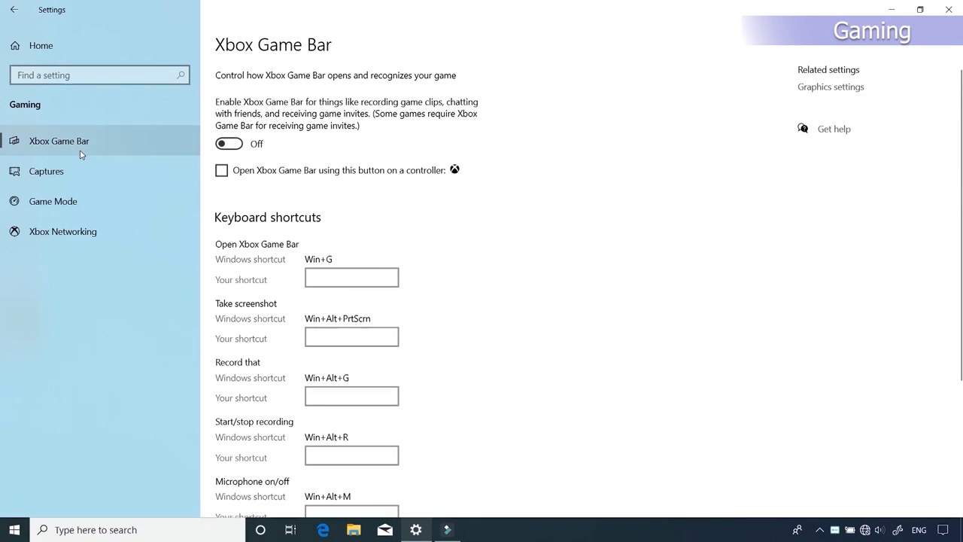
Step: In the game capture settings, turn off audio recording and mouse cursor capture in recordings
{"action": "left_click", "coordinate": [170, 167]}
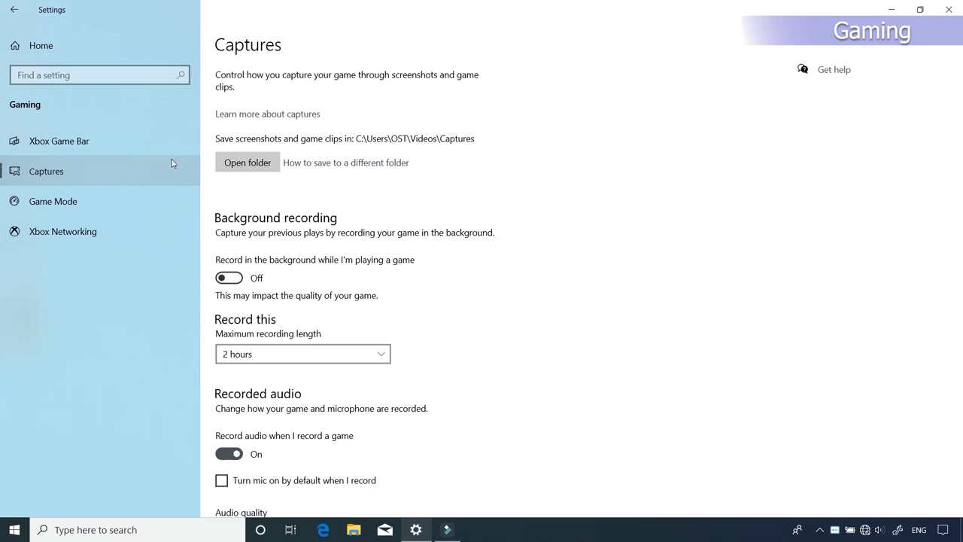
{"action": "scroll", "coordinate": [316, 218], "scroll_direction": "down", "scroll_amount": 5}
{"action": "left_click", "coordinate": [233, 145]}
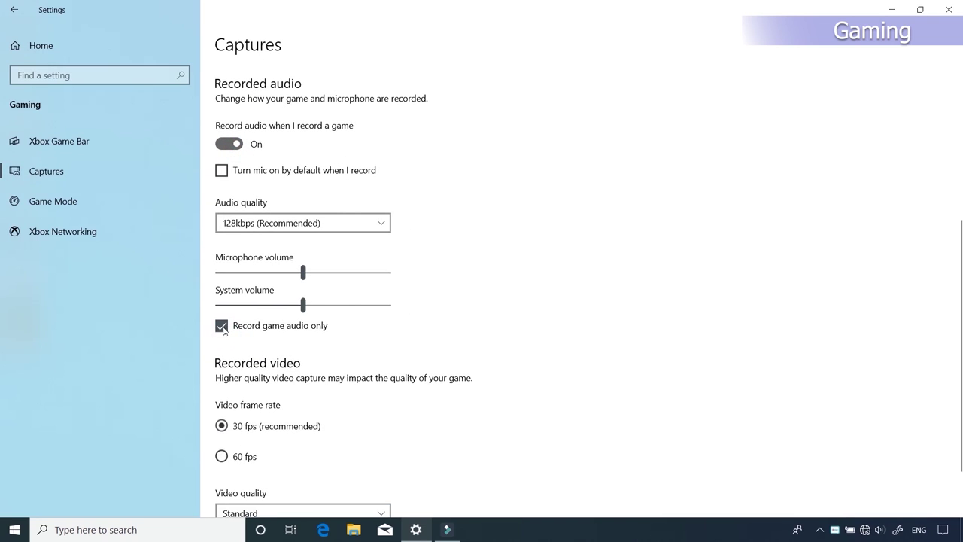
{"action": "left_click", "coordinate": [223, 328]}
{"action": "scroll", "coordinate": [264, 324], "scroll_direction": "up", "scroll_amount": 1}
{"action": "scroll", "coordinate": [261, 353], "scroll_direction": "down", "scroll_amount": 1}
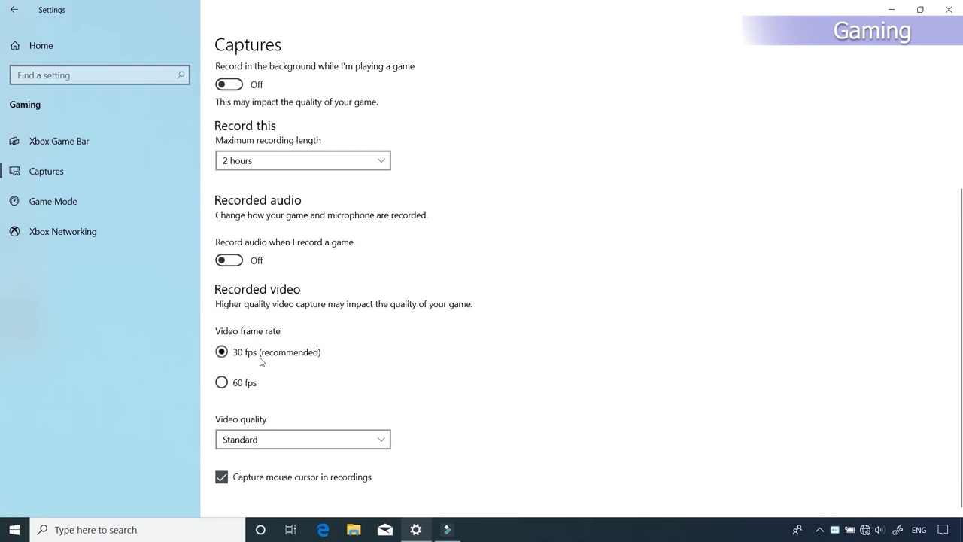
{"action": "left_click", "coordinate": [220, 476]}
{"action": "scroll", "coordinate": [295, 290], "scroll_direction": "up", "scroll_amount": 3}
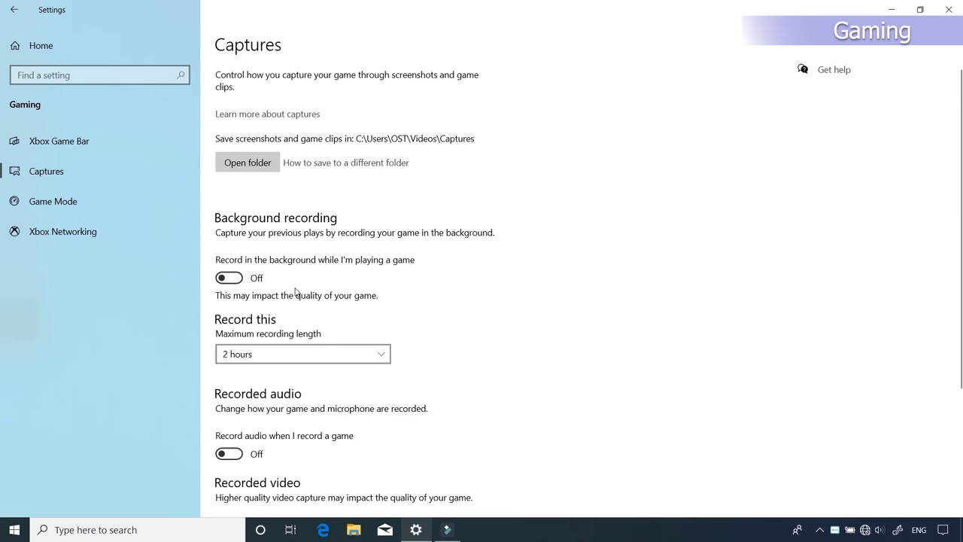
Step: Turn off Game Mode, check Xbox Networking and return to the main settings overview
{"action": "left_click", "coordinate": [72, 202]}
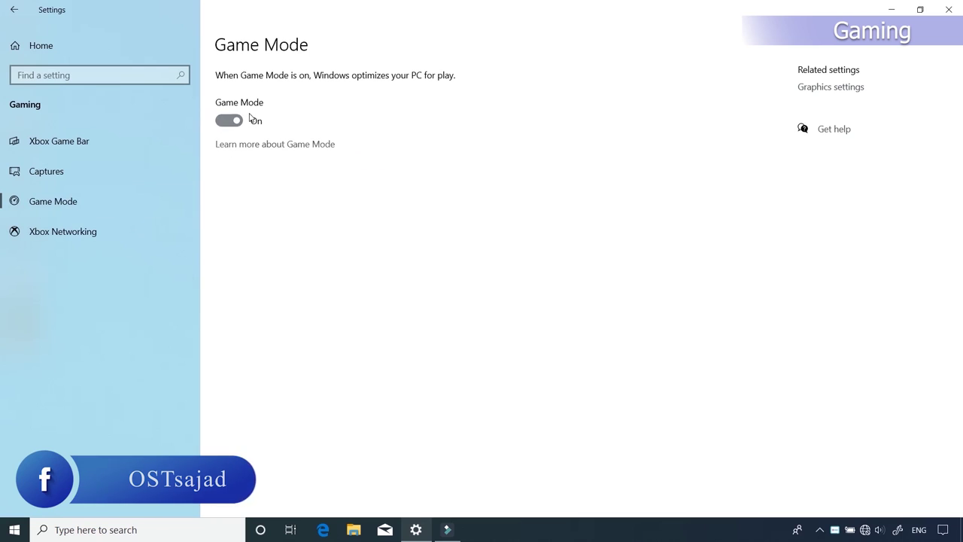
{"action": "left_click", "coordinate": [228, 121]}
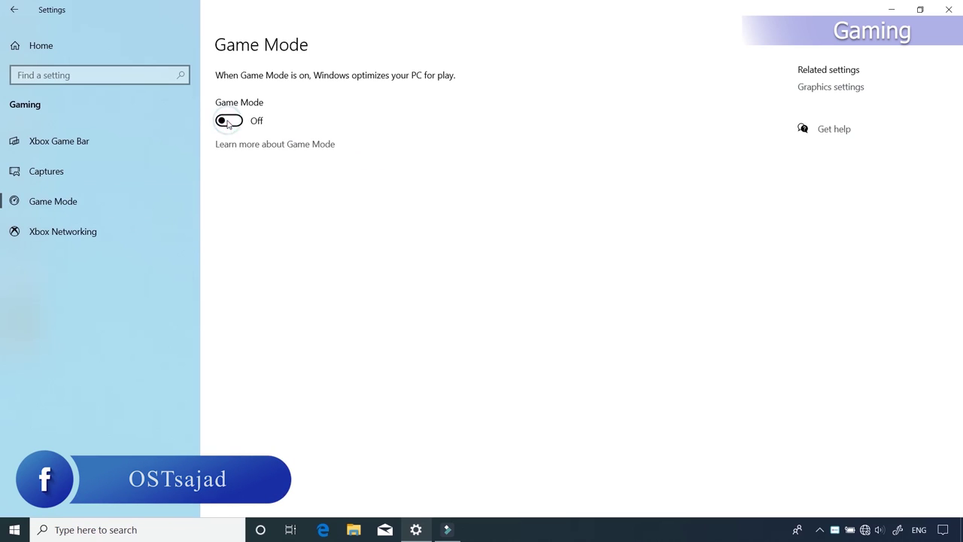
{"action": "left_click", "coordinate": [67, 232]}
{"action": "left_click", "coordinate": [13, 9]}
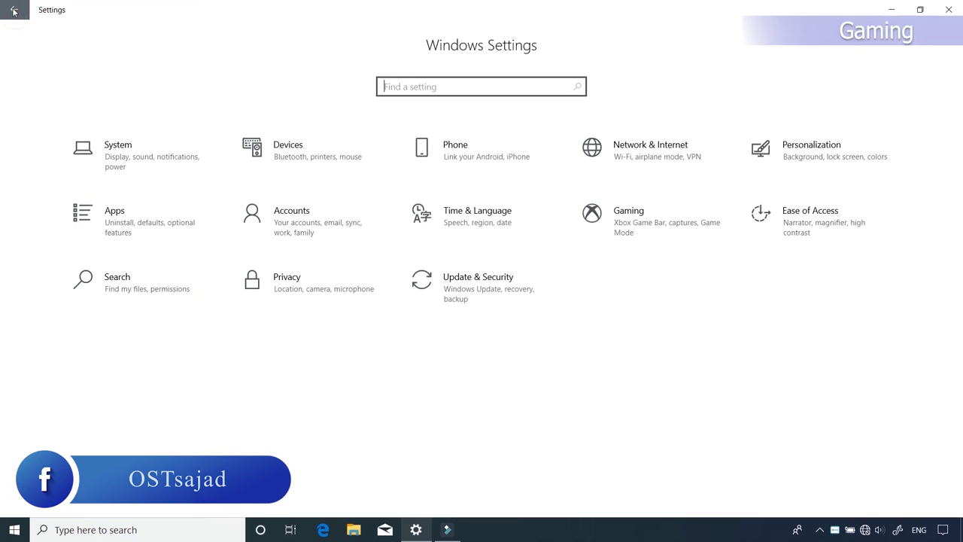
Step: In the Search permissions, keep SafeSearch set to Off and turn off cloud content search for the work or school account
{"action": "left_click", "coordinate": [181, 278]}
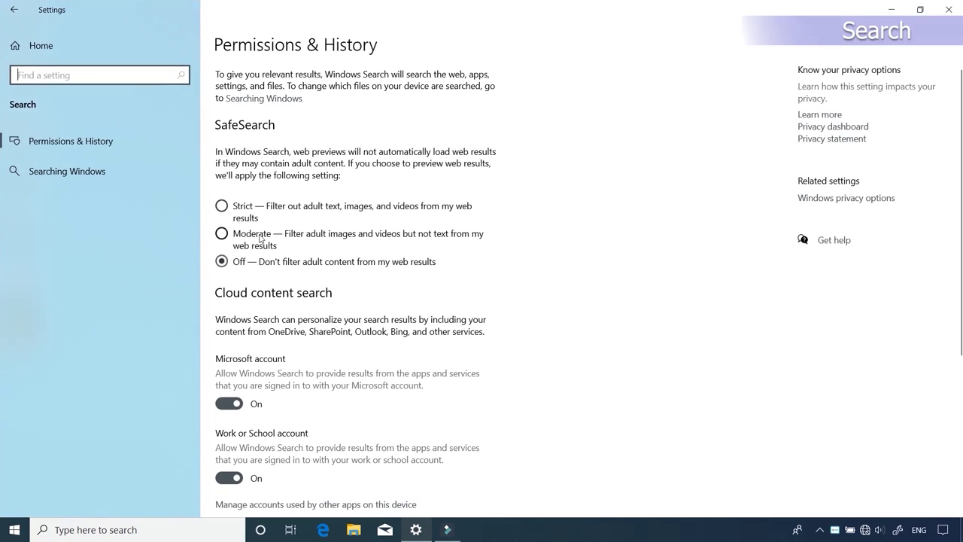
{"action": "left_click", "coordinate": [286, 260]}
{"action": "scroll", "coordinate": [328, 279], "scroll_direction": "down", "scroll_amount": 2}
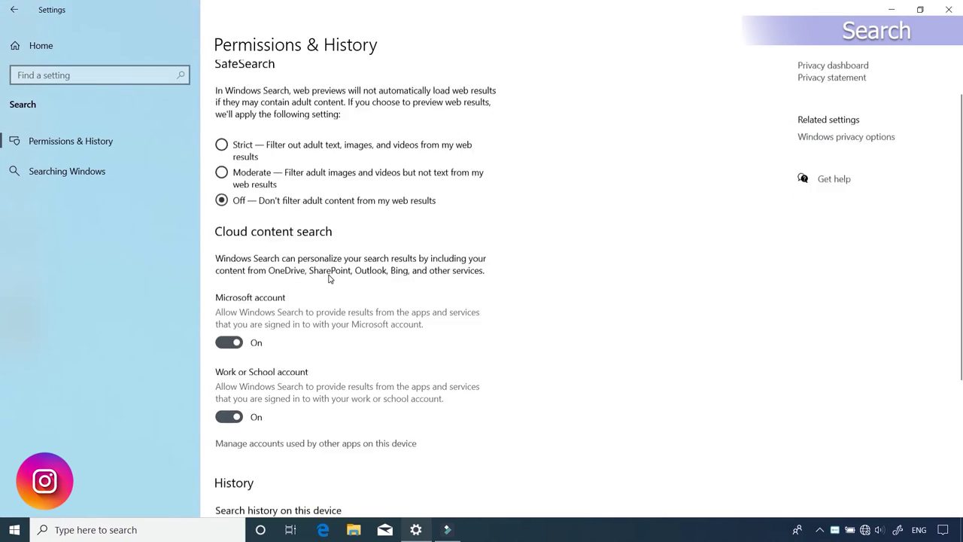
{"action": "scroll", "coordinate": [328, 279], "scroll_direction": "down", "scroll_amount": 3}
{"action": "left_click", "coordinate": [230, 322]}
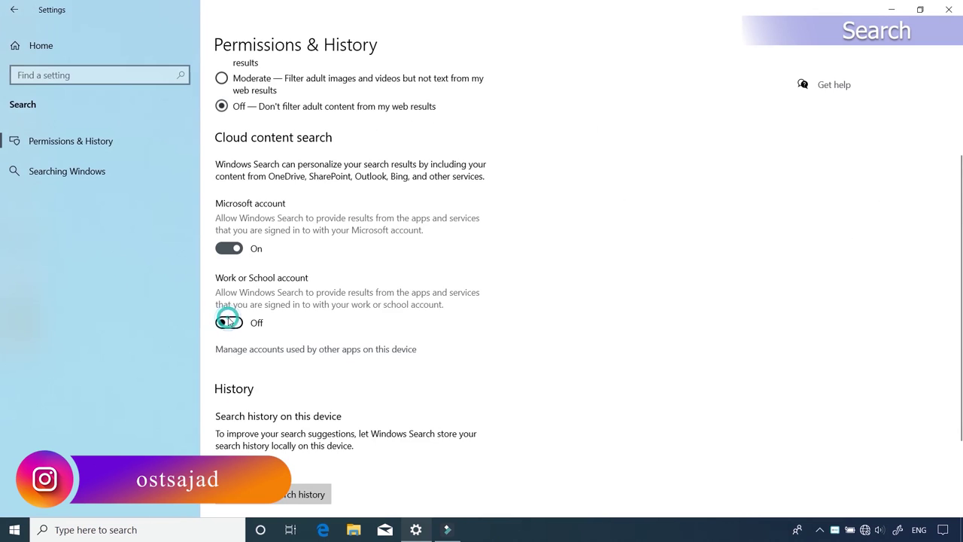
{"action": "scroll", "coordinate": [310, 323], "scroll_direction": "down", "scroll_amount": 2}
{"action": "scroll", "coordinate": [309, 322], "scroll_direction": "up", "scroll_amount": 1}
{"action": "scroll", "coordinate": [309, 322], "scroll_direction": "up", "scroll_amount": 5}
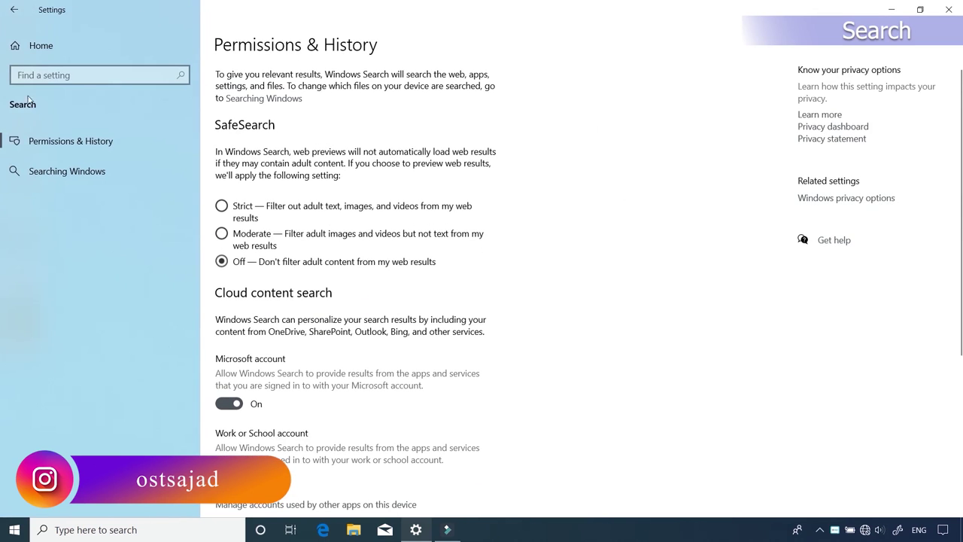
{"action": "left_click", "coordinate": [40, 45]}
Step: In the general privacy options, turn off website language list access, app launch tracking and suggested content in Settings
{"action": "left_click", "coordinate": [319, 282]}
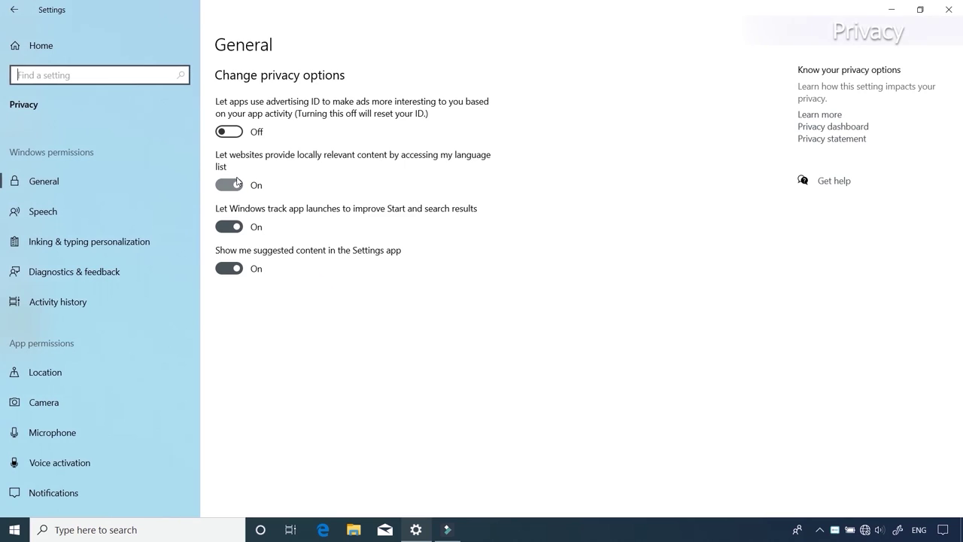
{"action": "left_click", "coordinate": [237, 182]}
{"action": "left_click", "coordinate": [232, 228]}
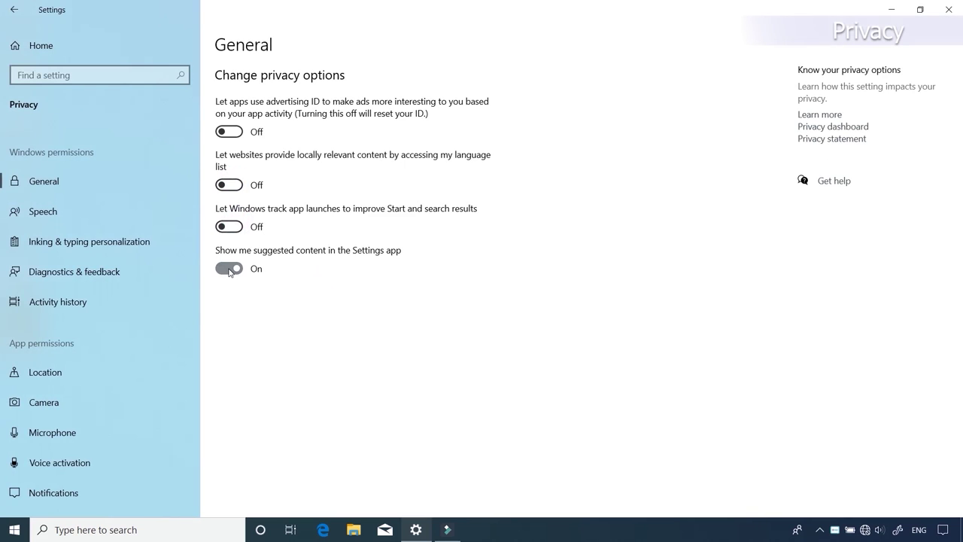
{"action": "left_click", "coordinate": [229, 269]}
Step: Check the online speech recognition setting and turn off inking and typing personalization
{"action": "left_click", "coordinate": [90, 211]}
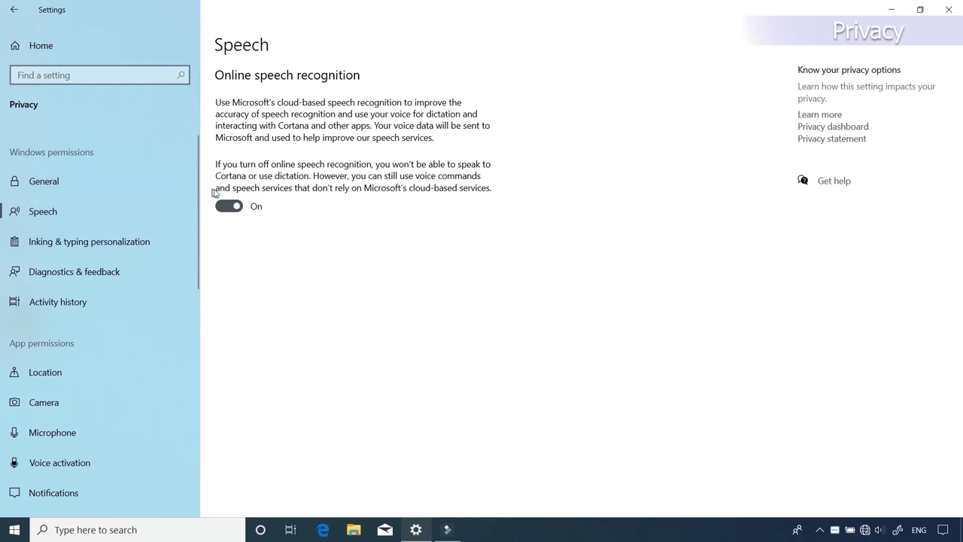
{"action": "left_click", "coordinate": [118, 240]}
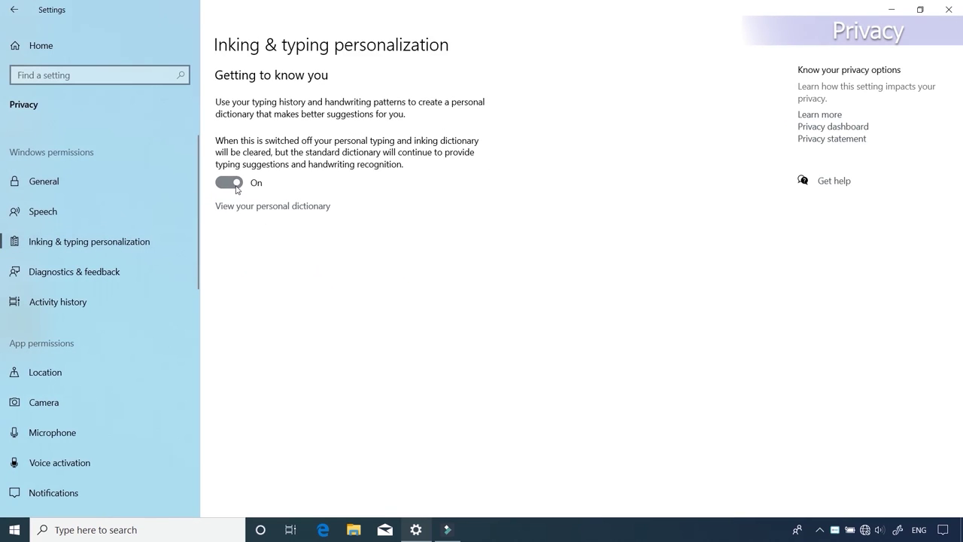
{"action": "left_click", "coordinate": [233, 182]}
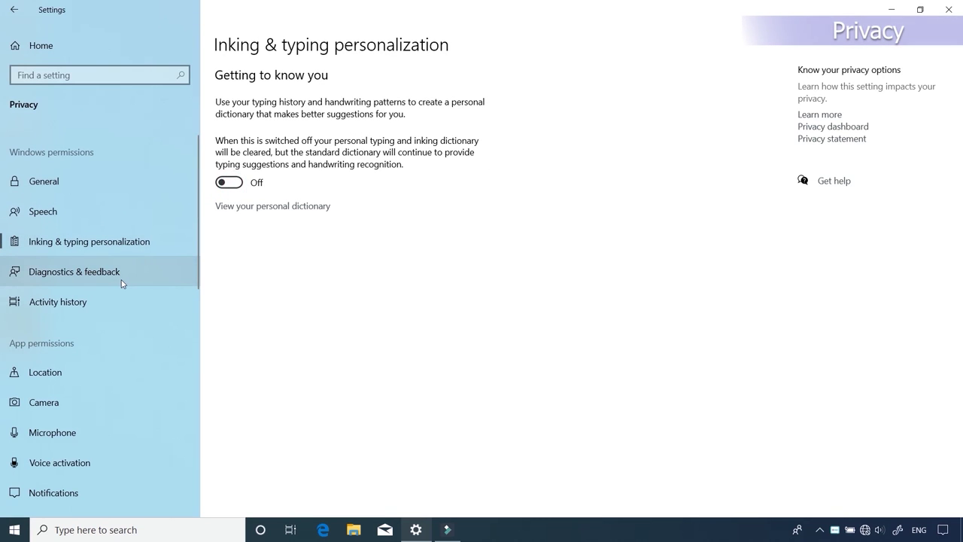
Step: Turn off tailored experiences in the diagnostics and feedback settings and review the remaining diagnostic data options
{"action": "left_click", "coordinate": [121, 280]}
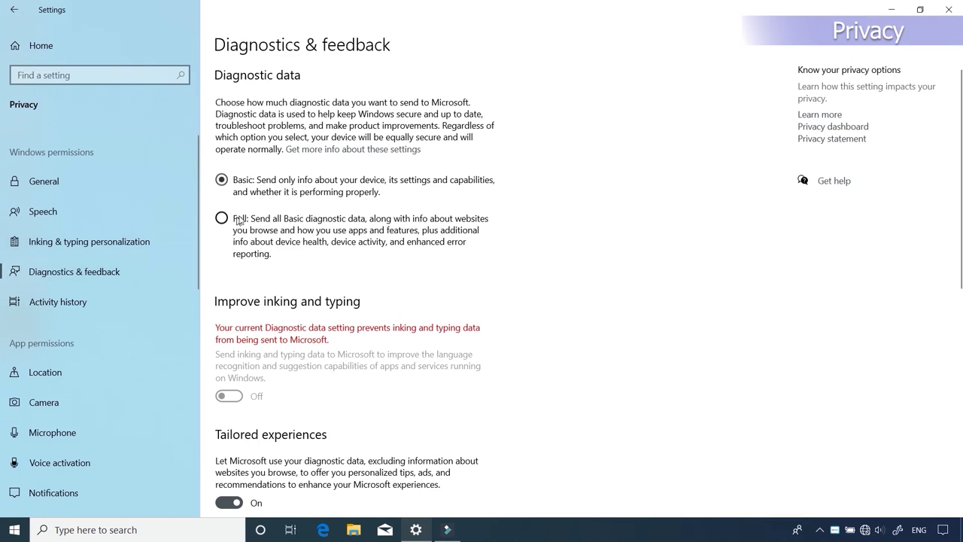
{"action": "scroll", "coordinate": [270, 218], "scroll_direction": "down", "scroll_amount": 5}
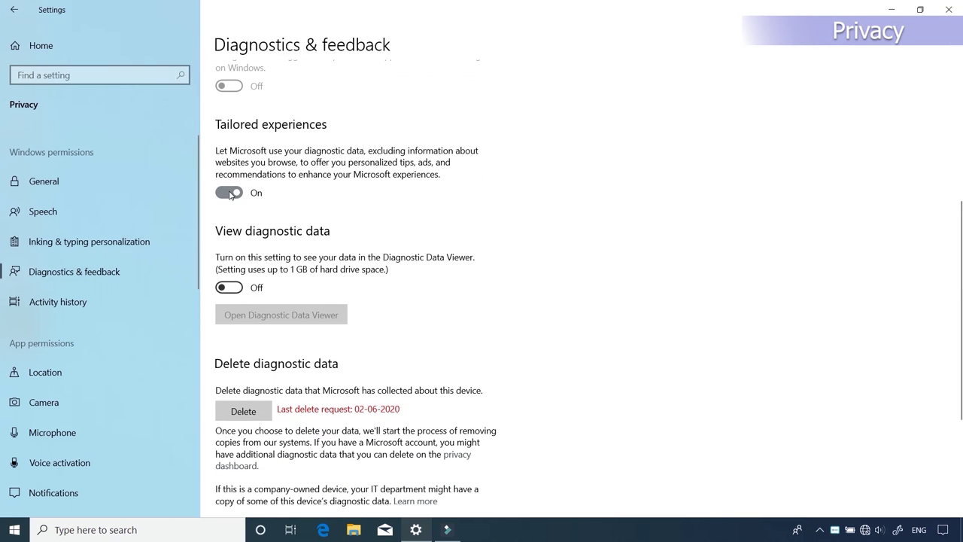
{"action": "left_click", "coordinate": [230, 194]}
{"action": "scroll", "coordinate": [273, 327], "scroll_direction": "down", "scroll_amount": 3}
{"action": "scroll", "coordinate": [272, 326], "scroll_direction": "up", "scroll_amount": 2}
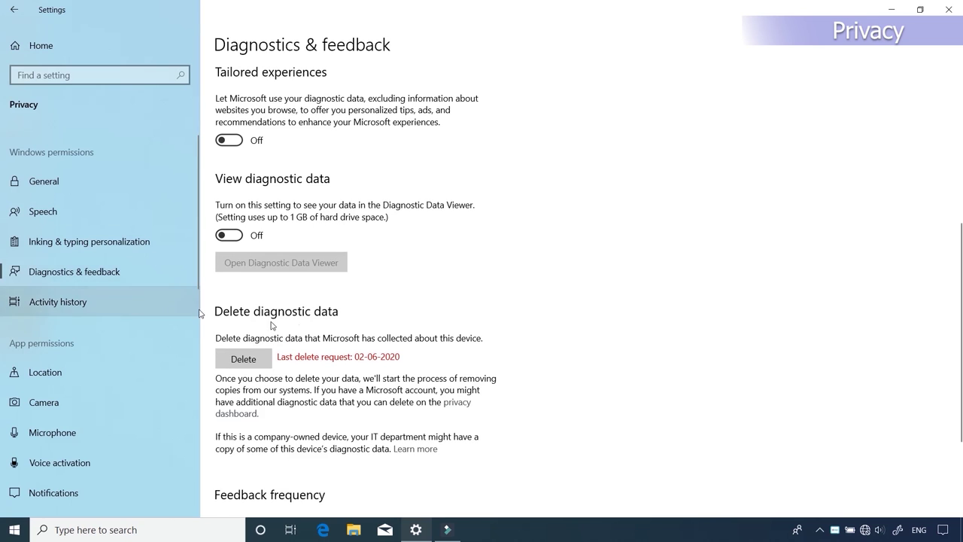
{"action": "scroll", "coordinate": [270, 324], "scroll_direction": "down", "scroll_amount": 2}
Step: Disable storing activity history on the device and sending it to Microsoft, and clear the existing activity history
{"action": "left_click", "coordinate": [146, 306]}
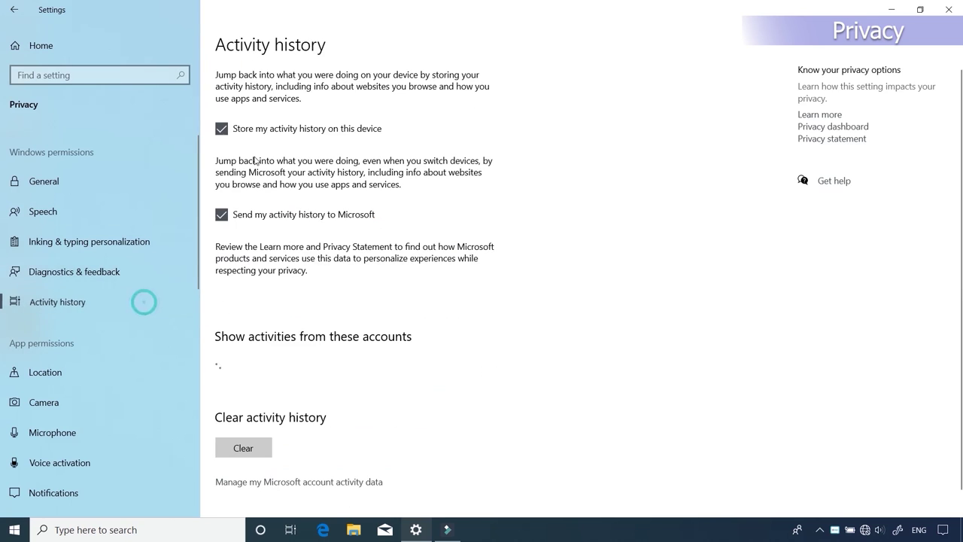
{"action": "left_click", "coordinate": [224, 128]}
{"action": "left_click", "coordinate": [239, 215]}
{"action": "scroll", "coordinate": [240, 215], "scroll_direction": "down", "scroll_amount": 1}
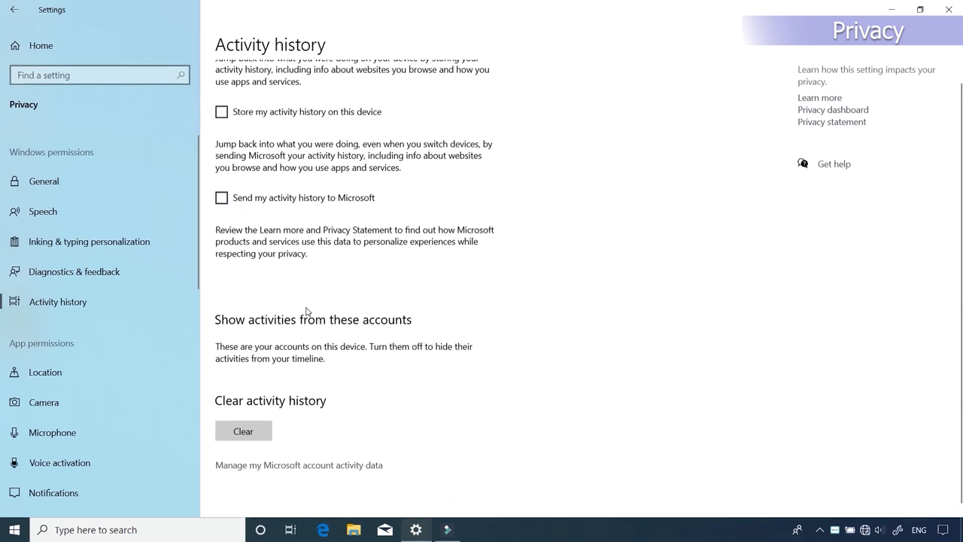
{"action": "left_click", "coordinate": [252, 427]}
{"action": "left_click", "coordinate": [201, 395]}
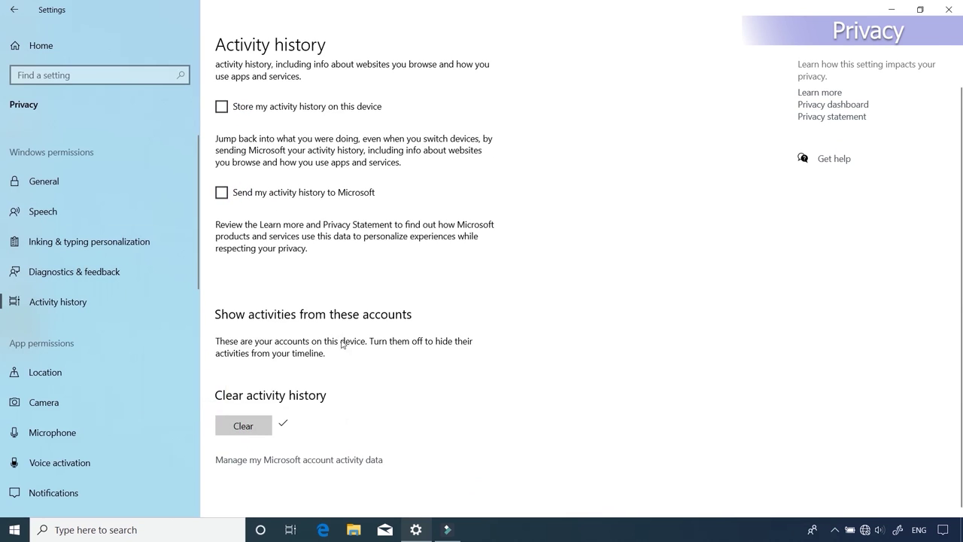
Step: Review the location privacy settings, including device access, default location, location history and app permissions
{"action": "left_click", "coordinate": [88, 374]}
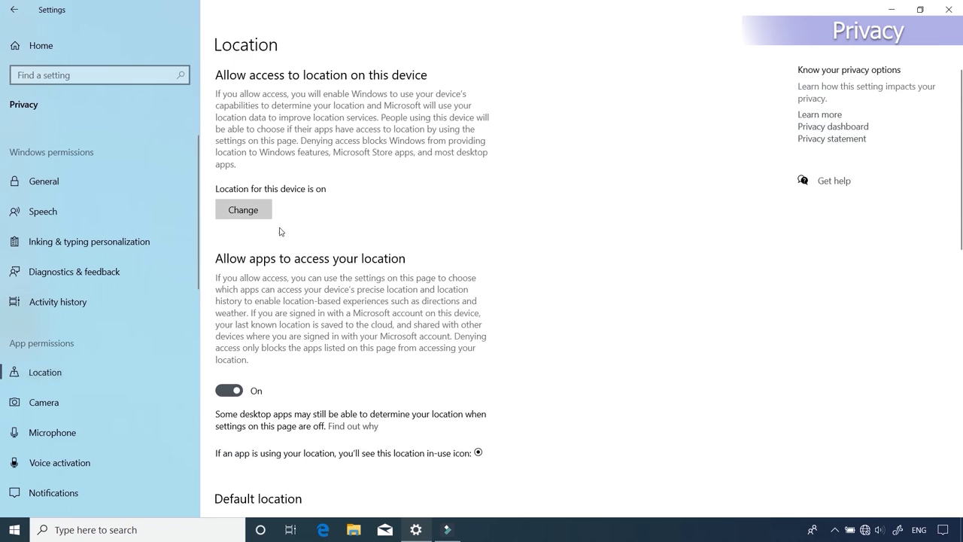
{"action": "scroll", "coordinate": [301, 222], "scroll_direction": "down", "scroll_amount": 2}
{"action": "scroll", "coordinate": [325, 211], "scroll_direction": "down", "scroll_amount": 4}
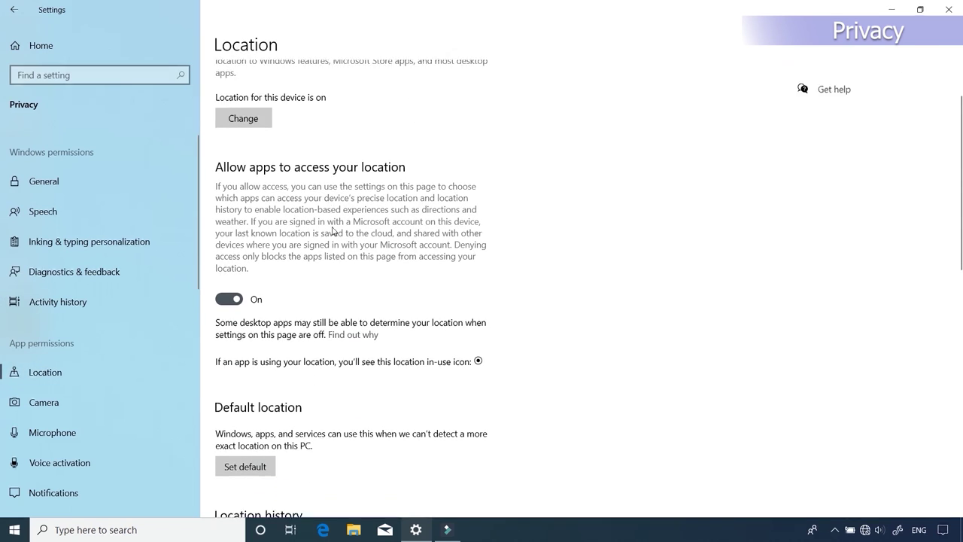
{"action": "scroll", "coordinate": [287, 264], "scroll_direction": "up", "scroll_amount": 4}
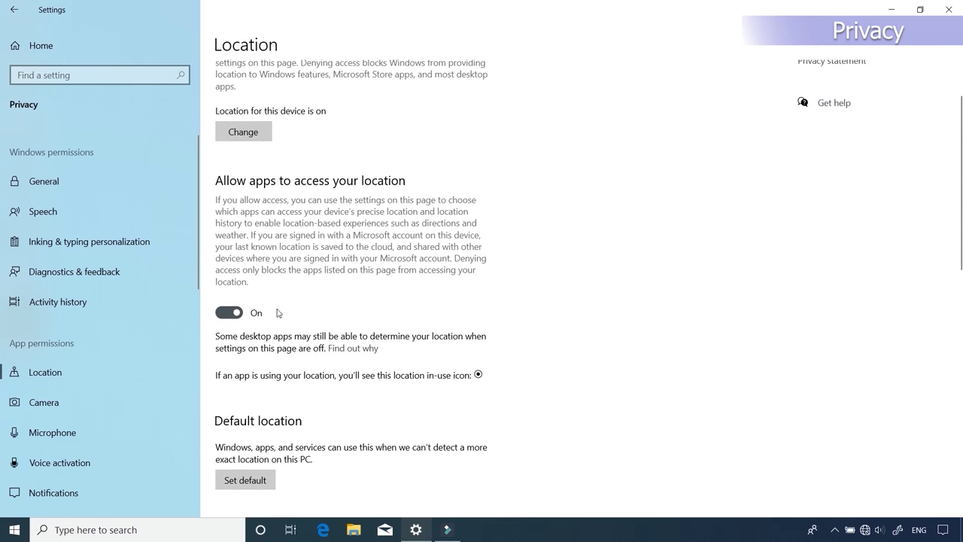
{"action": "scroll", "coordinate": [350, 319], "scroll_direction": "down", "scroll_amount": 6}
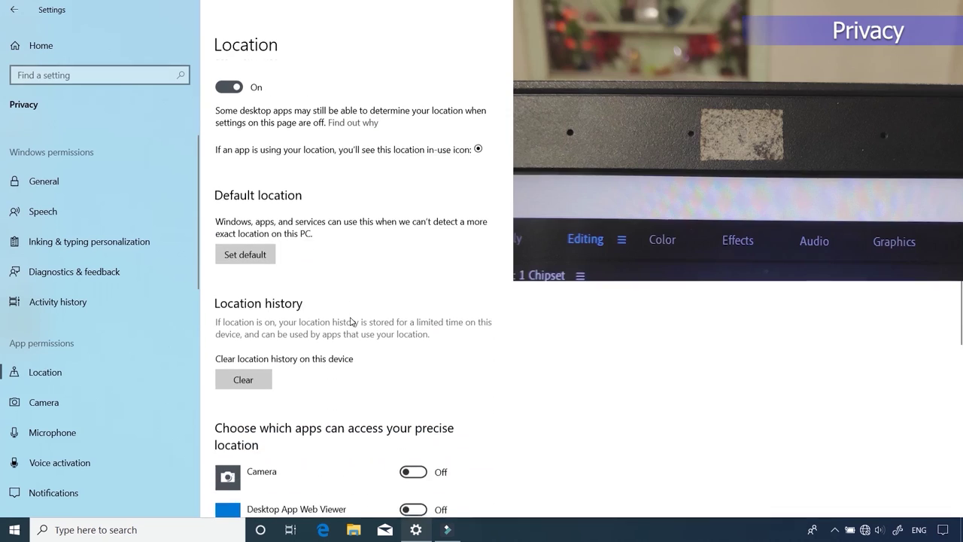
{"action": "scroll", "coordinate": [350, 321], "scroll_direction": "down", "scroll_amount": 2}
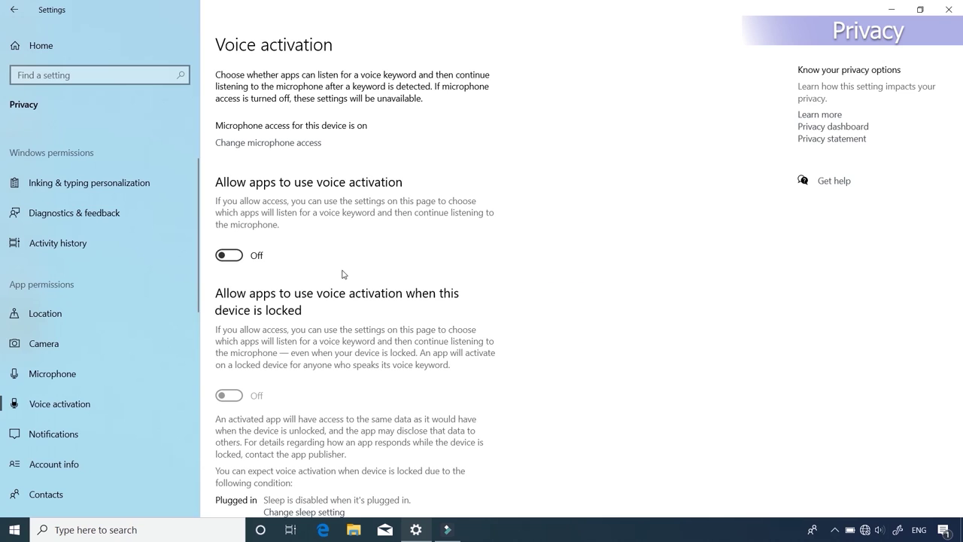
Step: Allow apps to use voice activation and review the headset button and Cortana voice options
{"action": "left_click", "coordinate": [229, 256]}
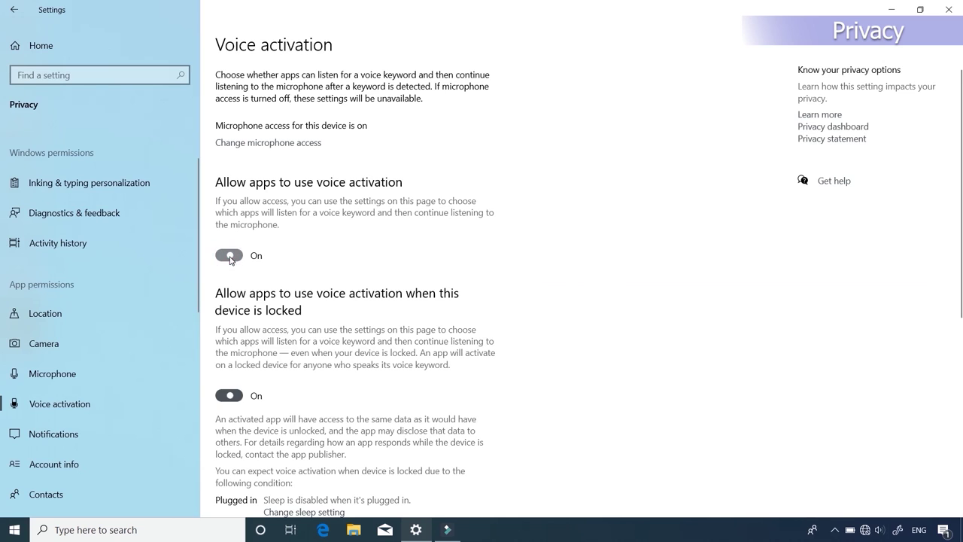
{"action": "scroll", "coordinate": [252, 252], "scroll_direction": "down", "scroll_amount": 5}
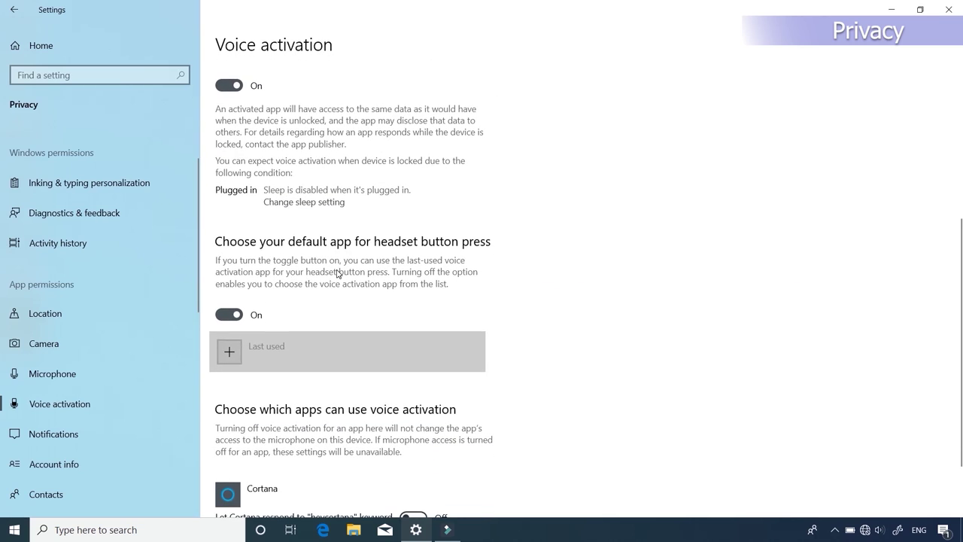
{"action": "scroll", "coordinate": [328, 281], "scroll_direction": "down", "scroll_amount": 1}
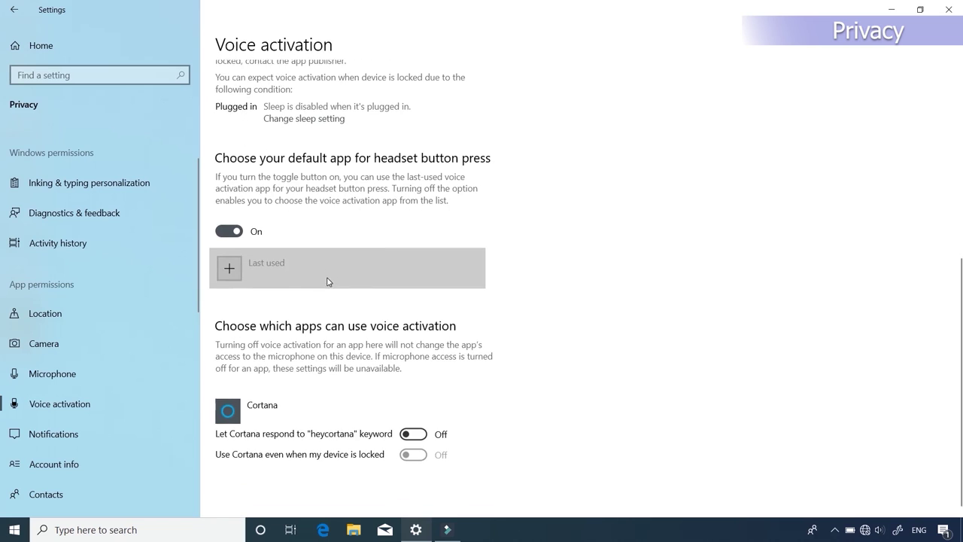
Step: Block apps from accessing notifications and turn off Microsoft Edge's access to account info
{"action": "left_click", "coordinate": [109, 422]}
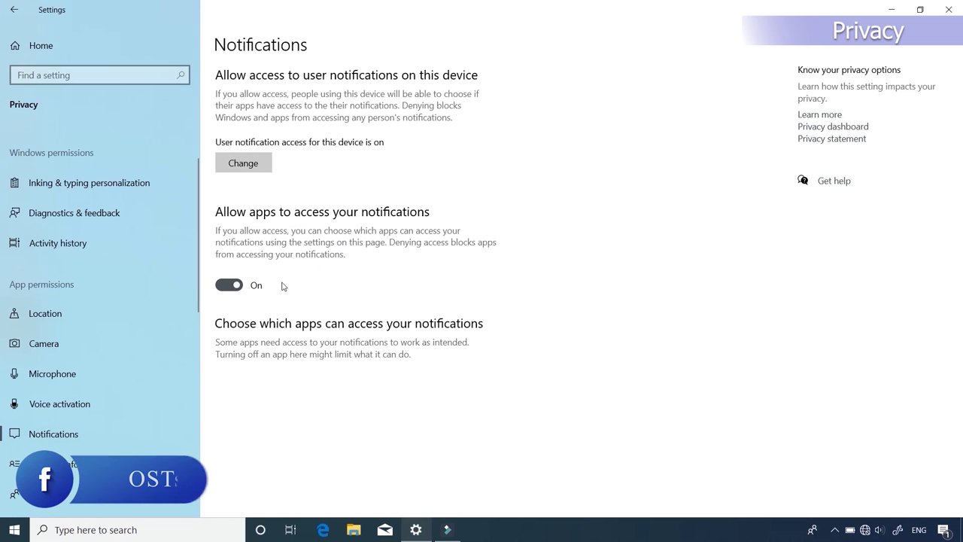
{"action": "left_click", "coordinate": [281, 282]}
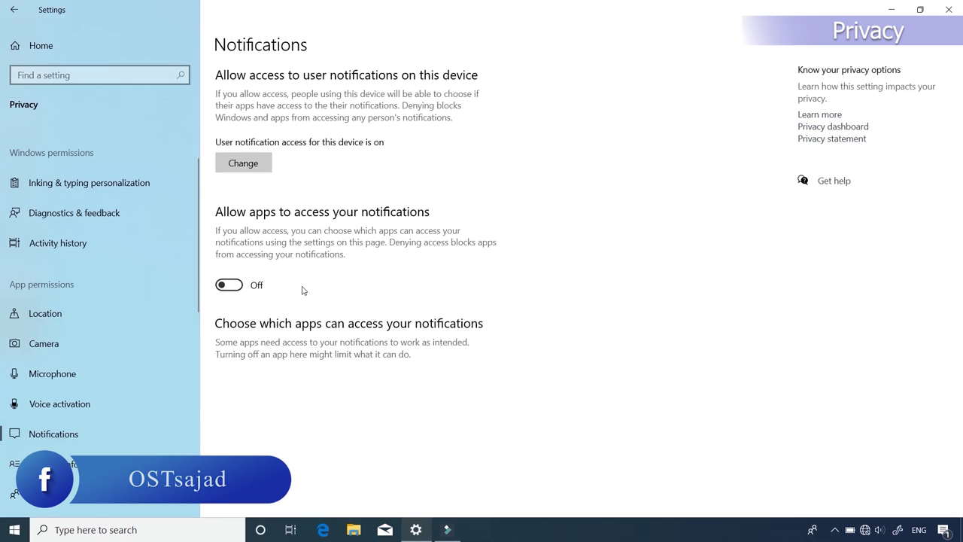
{"action": "left_click", "coordinate": [112, 463]}
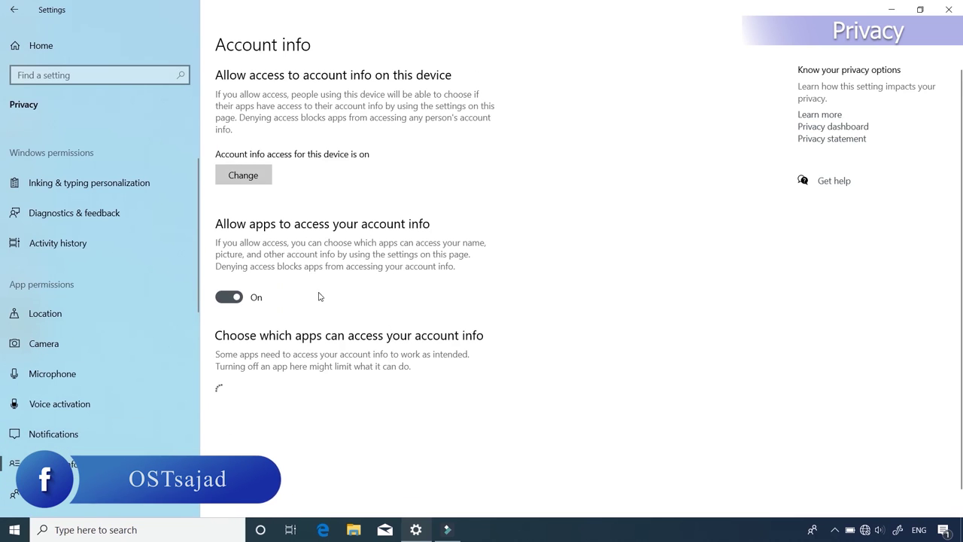
{"action": "scroll", "coordinate": [319, 296], "scroll_direction": "down", "scroll_amount": 1}
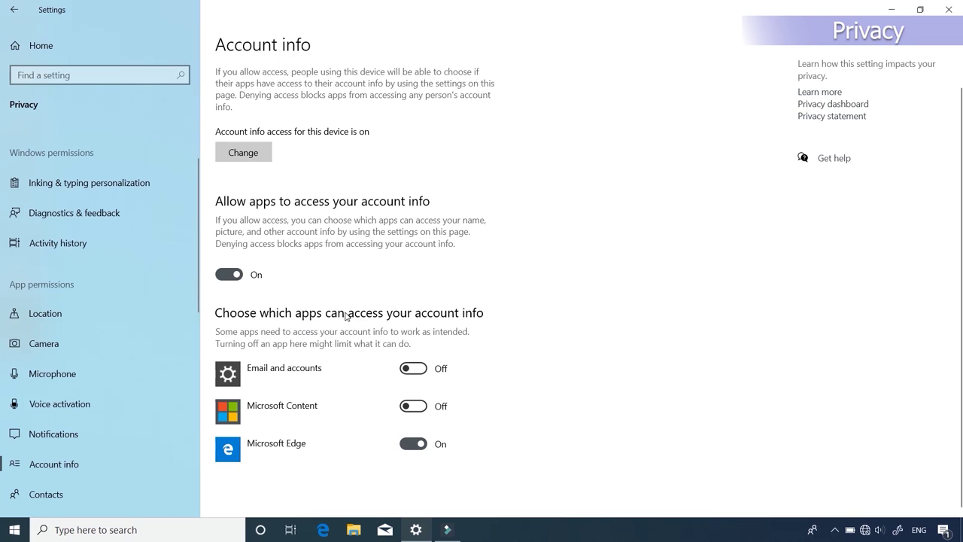
{"action": "left_click", "coordinate": [412, 444]}
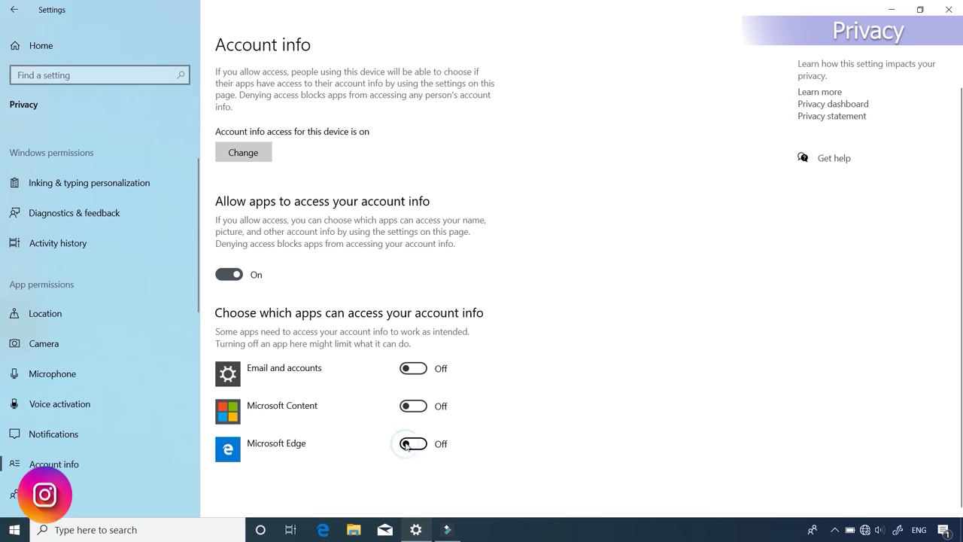
Step: Review which apps can access contacts and block apps from accessing the calendar
{"action": "scroll", "coordinate": [98, 444], "scroll_direction": "down", "scroll_amount": 1}
{"action": "left_click", "coordinate": [86, 446]}
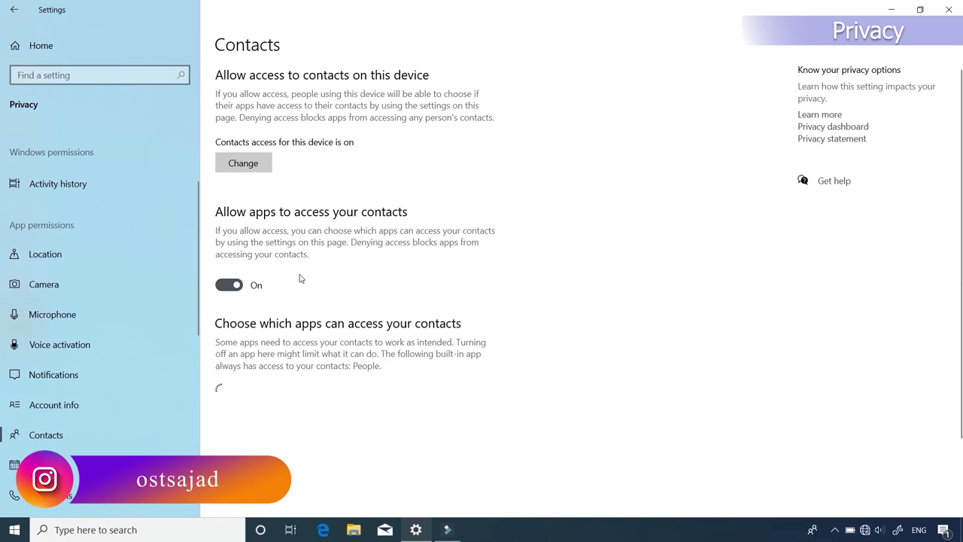
{"action": "scroll", "coordinate": [295, 283], "scroll_direction": "down", "scroll_amount": 1}
{"action": "scroll", "coordinate": [73, 428], "scroll_direction": "down", "scroll_amount": 3}
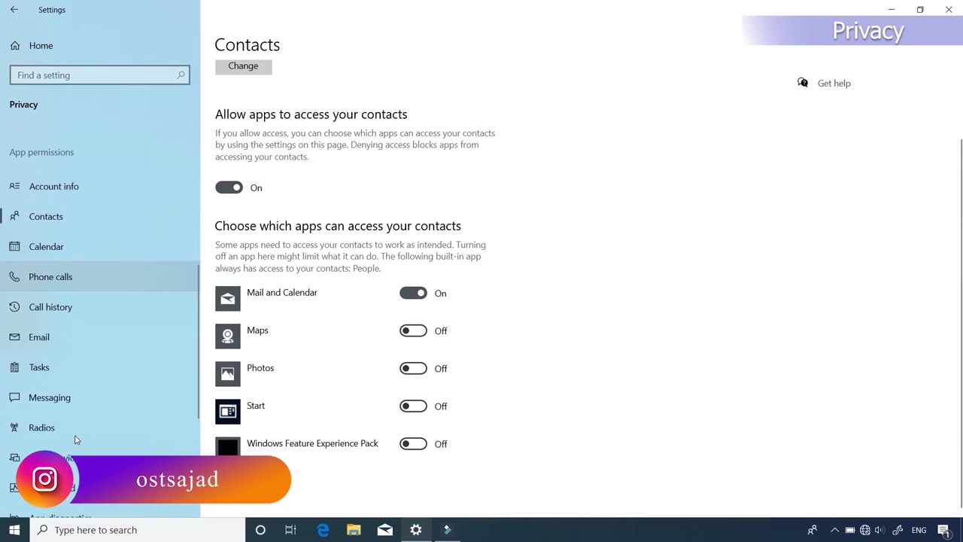
{"action": "left_click", "coordinate": [68, 228]}
{"action": "left_click", "coordinate": [230, 285]}
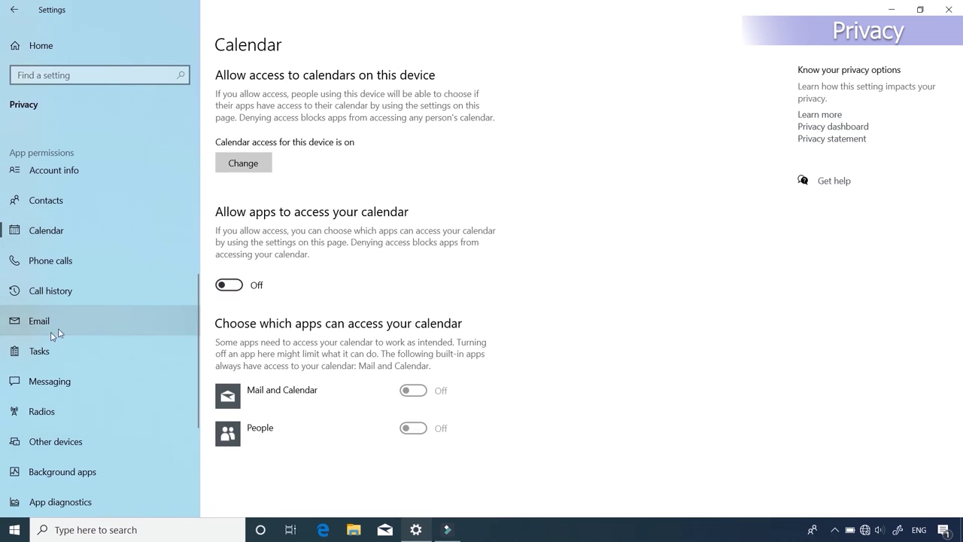
Step: Check the phone calls permissions, then block apps from accessing the call history and email
{"action": "left_click", "coordinate": [65, 259]}
{"action": "left_click", "coordinate": [67, 290]}
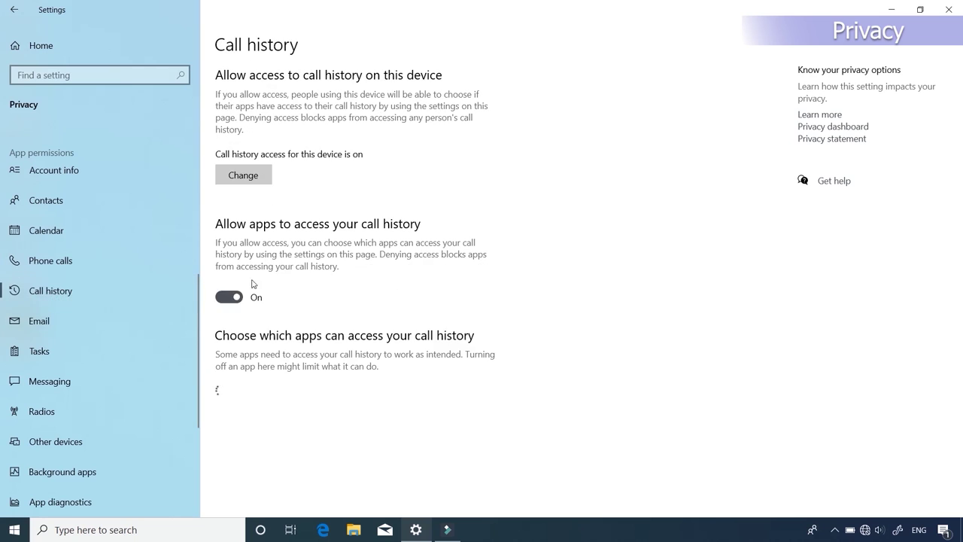
{"action": "left_click", "coordinate": [228, 299]}
{"action": "left_click", "coordinate": [113, 320]}
{"action": "left_click", "coordinate": [228, 284]}
Step: Block apps from accessing tasks and from reading or sending messages
{"action": "scroll", "coordinate": [92, 321], "scroll_direction": "down", "scroll_amount": 1}
{"action": "left_click", "coordinate": [68, 291]}
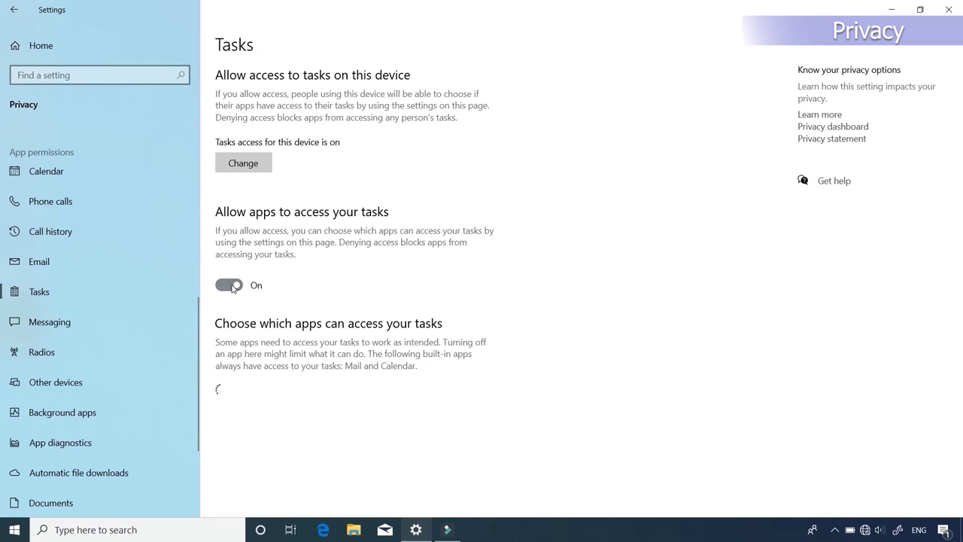
{"action": "left_click", "coordinate": [229, 285]}
{"action": "left_click", "coordinate": [101, 320]}
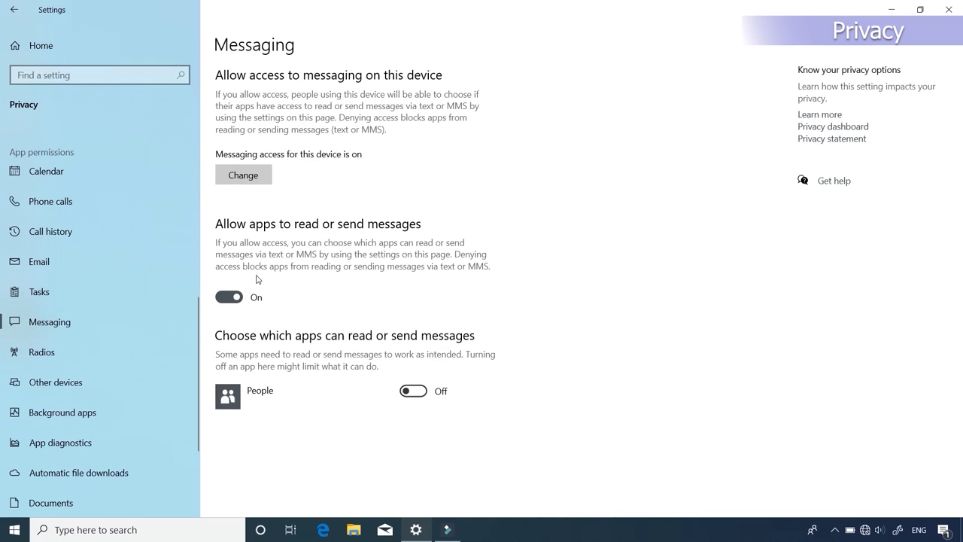
{"action": "left_click", "coordinate": [229, 297]}
Step: Check the radios permissions and turn off app communication with unpaired devices
{"action": "left_click", "coordinate": [107, 350]}
{"action": "left_click", "coordinate": [125, 380]}
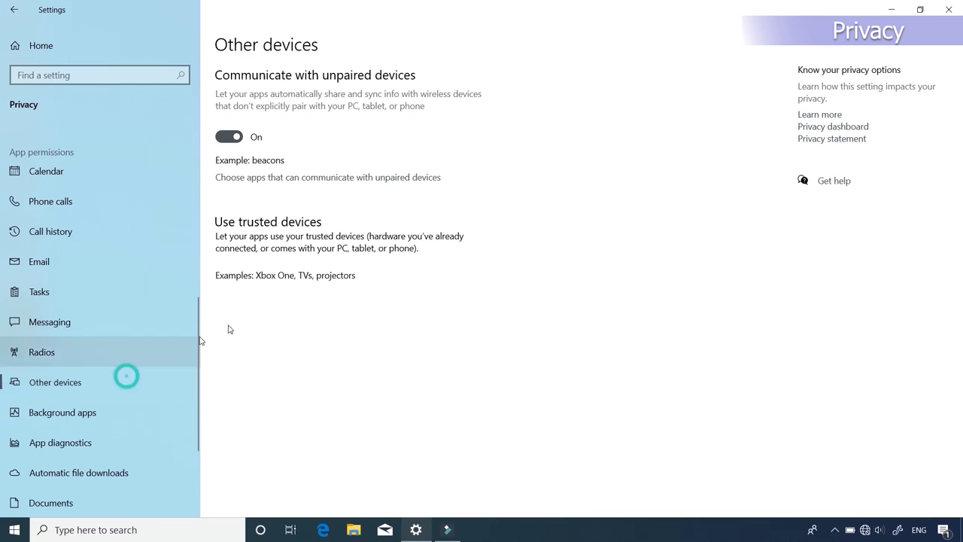
{"action": "left_click", "coordinate": [229, 137]}
Step: Stop Alarms & Clock, Camera, Cortana, Dell Digital Delivery, Get Help and Groove Music from running in the background
{"action": "scroll", "coordinate": [94, 399], "scroll_direction": "down", "scroll_amount": 4}
{"action": "left_click", "coordinate": [158, 267]}
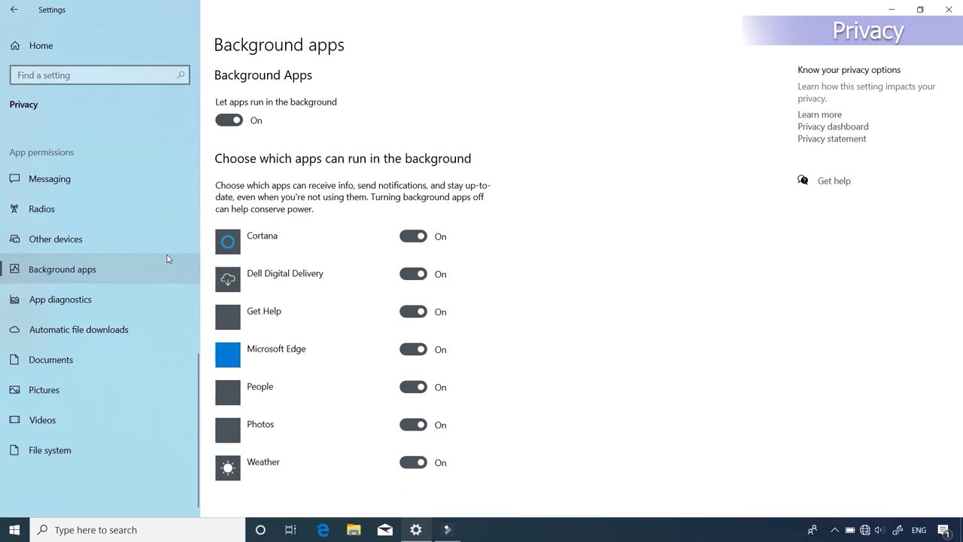
{"action": "scroll", "coordinate": [404, 142], "scroll_direction": "down", "scroll_amount": 2}
{"action": "left_click", "coordinate": [412, 158]}
{"action": "left_click", "coordinate": [412, 196]}
{"action": "left_click", "coordinate": [412, 233]}
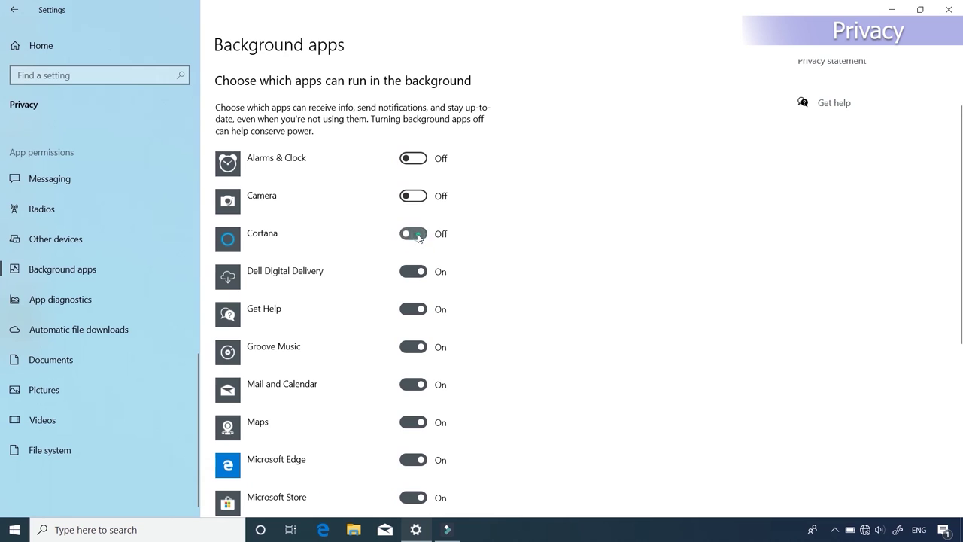
{"action": "left_click", "coordinate": [413, 271]}
{"action": "left_click", "coordinate": [412, 308]}
{"action": "left_click", "coordinate": [412, 346]}
Step: Stop Mail and Calendar, Maps, Microsoft Edge, Microsoft Store, Movies & TV, People and Photos from running in the background
{"action": "scroll", "coordinate": [413, 346], "scroll_direction": "down", "scroll_amount": 4}
{"action": "left_click", "coordinate": [412, 229]}
{"action": "left_click", "coordinate": [412, 267]}
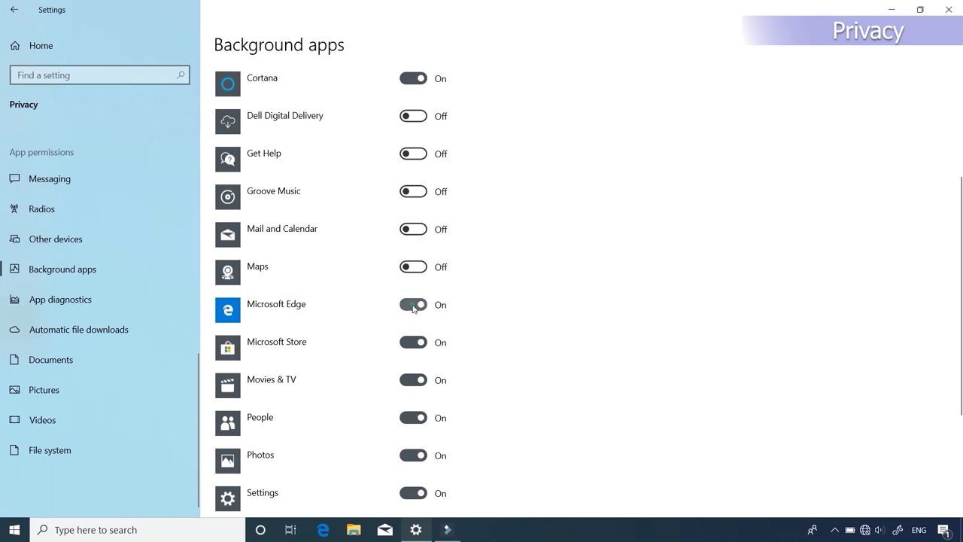
{"action": "left_click", "coordinate": [413, 307]}
{"action": "scroll", "coordinate": [413, 307], "scroll_direction": "down", "scroll_amount": 4}
{"action": "left_click", "coordinate": [412, 188]}
{"action": "left_click", "coordinate": [412, 225]}
{"action": "left_click", "coordinate": [412, 263]}
{"action": "left_click", "coordinate": [413, 301]}
Step: Turn off background running for Settings, Weather, Xbox Game Bar and Your Phone
{"action": "scroll", "coordinate": [413, 300], "scroll_direction": "down", "scroll_amount": 2}
{"action": "left_click", "coordinate": [412, 292]}
{"action": "left_click", "coordinate": [412, 331]}
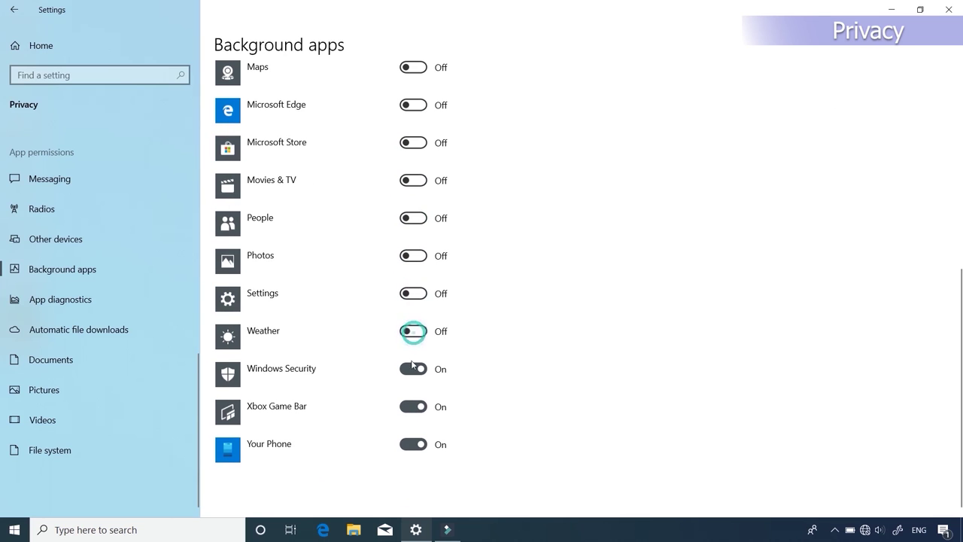
{"action": "left_click", "coordinate": [412, 406]}
{"action": "left_click", "coordinate": [413, 443]}
Step: Block apps from accessing diagnostic info about other apps
{"action": "left_click", "coordinate": [49, 300]}
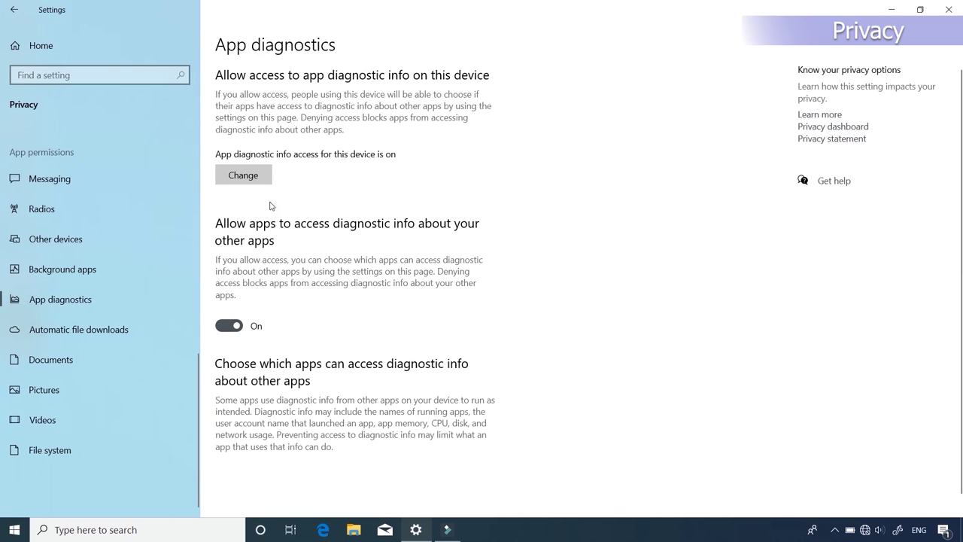
{"action": "scroll", "coordinate": [248, 255], "scroll_direction": "down", "scroll_amount": 1}
{"action": "scroll", "coordinate": [279, 271], "scroll_direction": "up", "scroll_amount": 1}
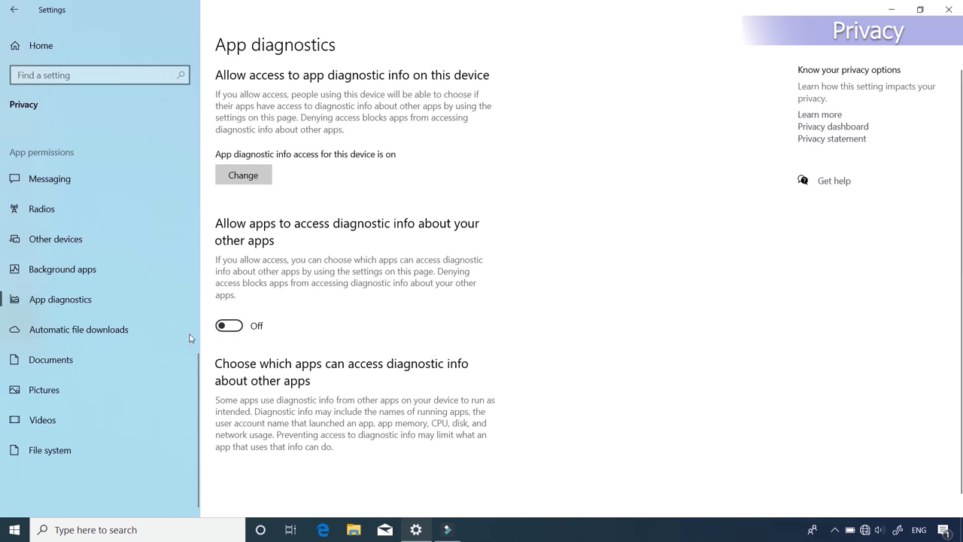
Step: Review the automatic file downloads and documents library permissions, and block apps from accessing the pictures library
{"action": "left_click", "coordinate": [91, 333]}
{"action": "left_click", "coordinate": [45, 362]}
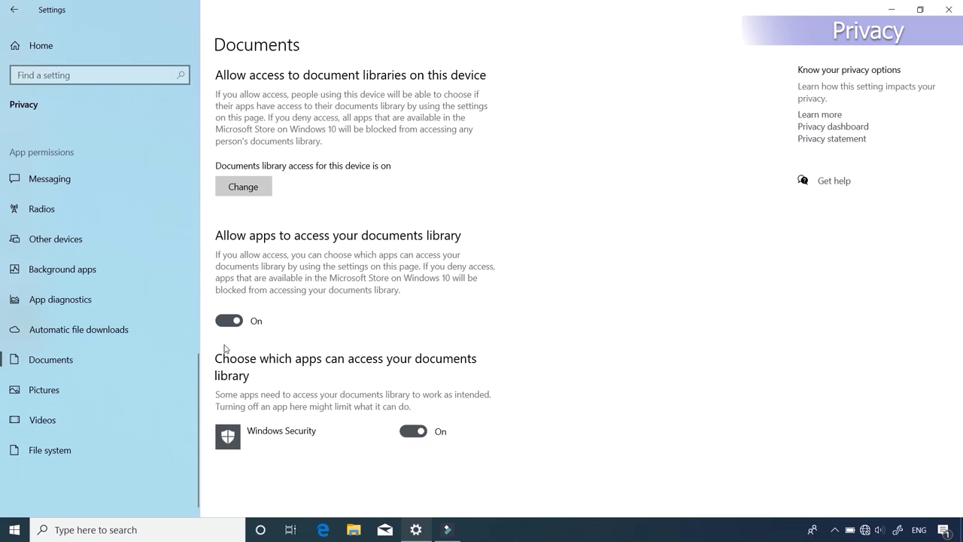
{"action": "left_click", "coordinate": [93, 392]}
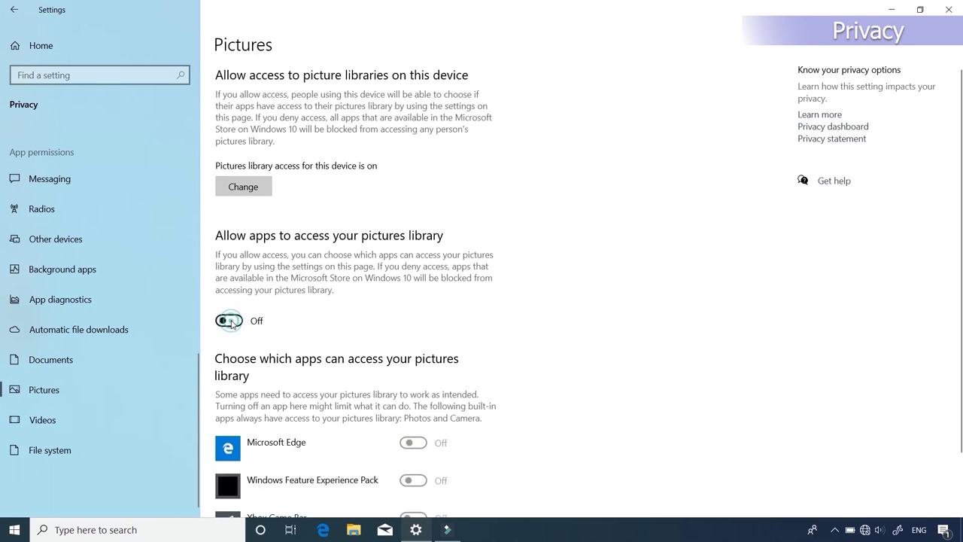
{"action": "scroll", "coordinate": [140, 402], "scroll_direction": "down", "scroll_amount": 1}
Step: Check the videos library permissions and block apps from accessing the file system
{"action": "left_click", "coordinate": [112, 419]}
{"action": "left_click", "coordinate": [82, 450]}
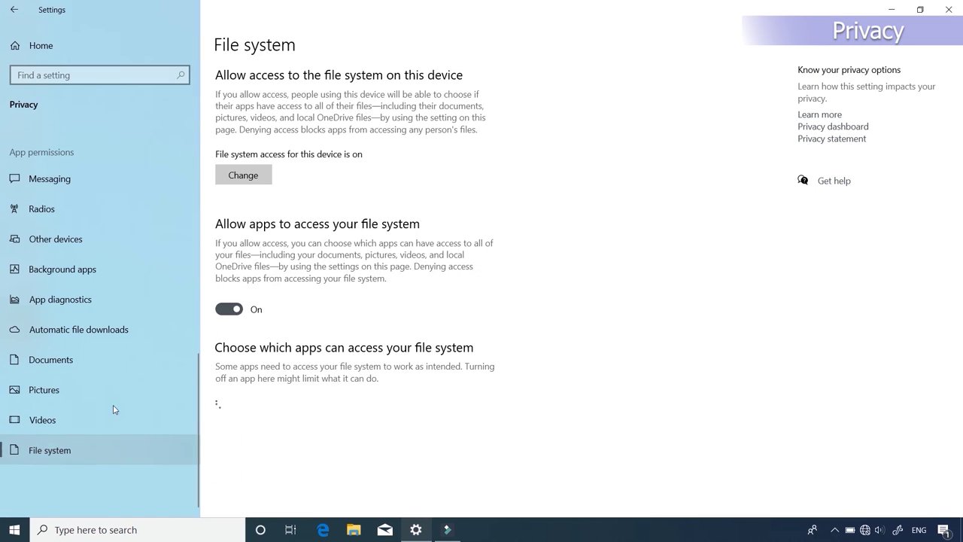
{"action": "left_click", "coordinate": [230, 309]}
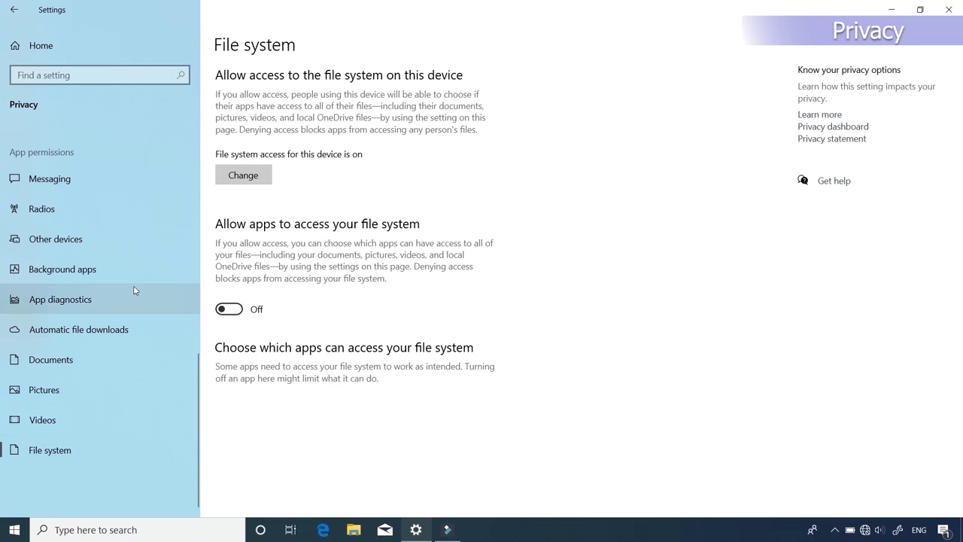
Step: In the advanced Windows Update options, turn on the notification for when the PC requires a restart to finish updating
{"action": "scroll", "coordinate": [133, 285], "scroll_direction": "up", "scroll_amount": 5}
{"action": "left_click", "coordinate": [12, 10]}
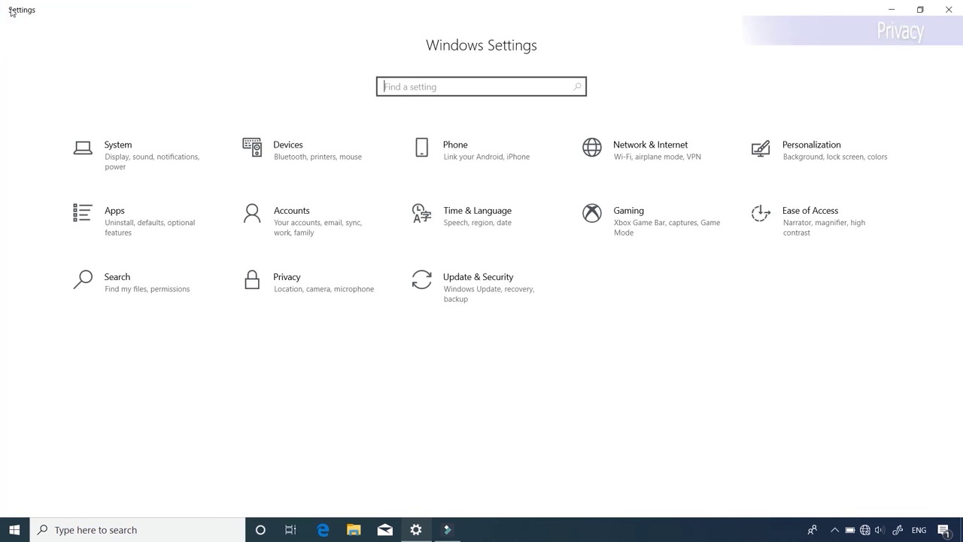
{"action": "left_click", "coordinate": [548, 301]}
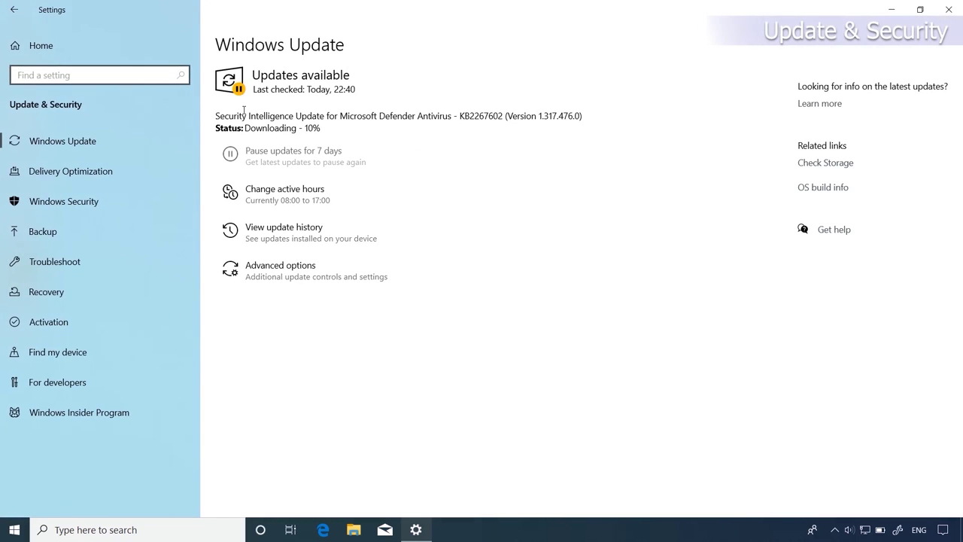
{"action": "left_click", "coordinate": [321, 276]}
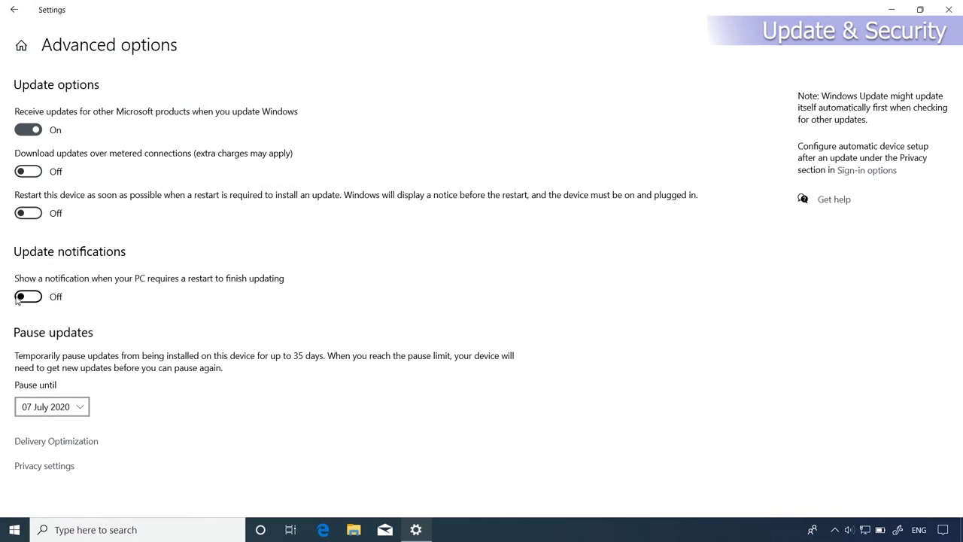
{"action": "left_click", "coordinate": [42, 296]}
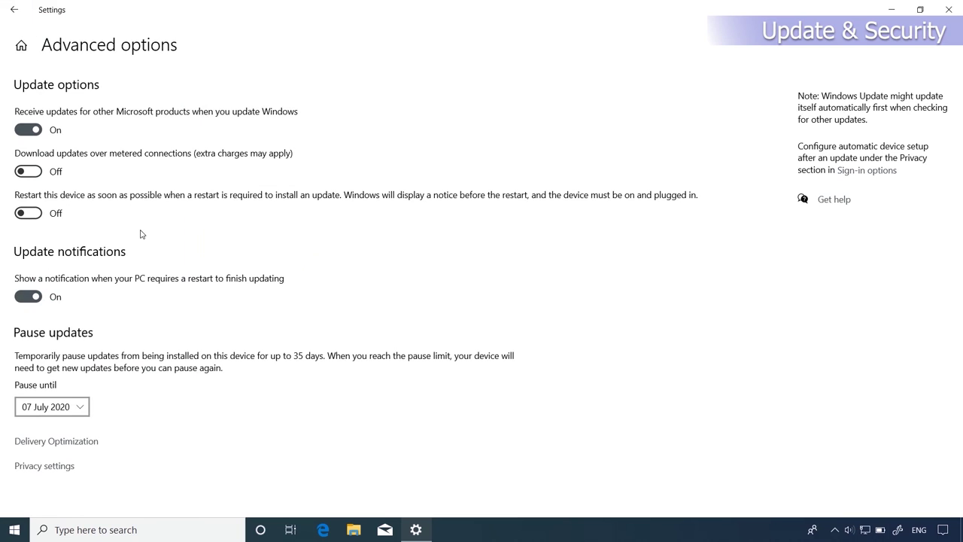
Step: Set Delivery Optimization to allow downloads from other PCs on the local network
{"action": "left_click", "coordinate": [14, 10]}
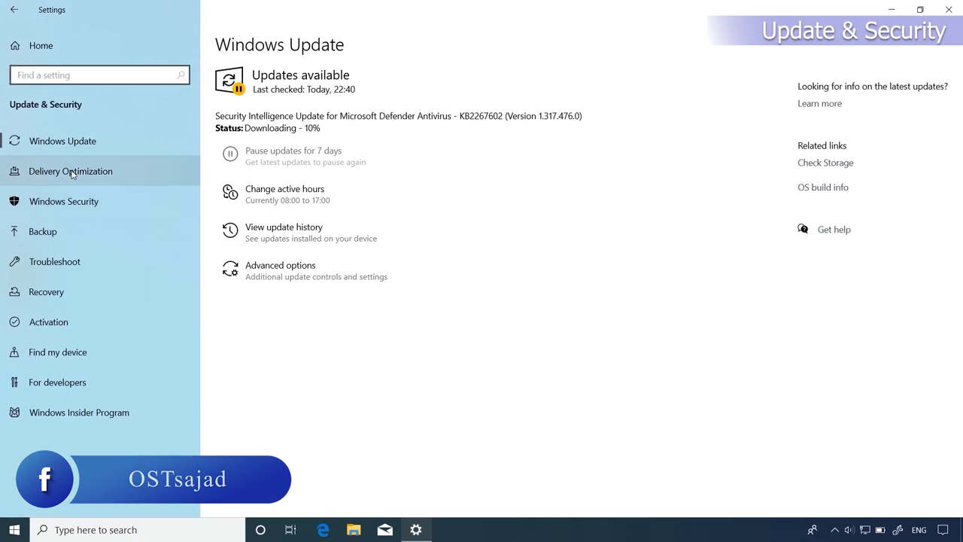
{"action": "left_click", "coordinate": [72, 174]}
{"action": "left_click", "coordinate": [229, 292]}
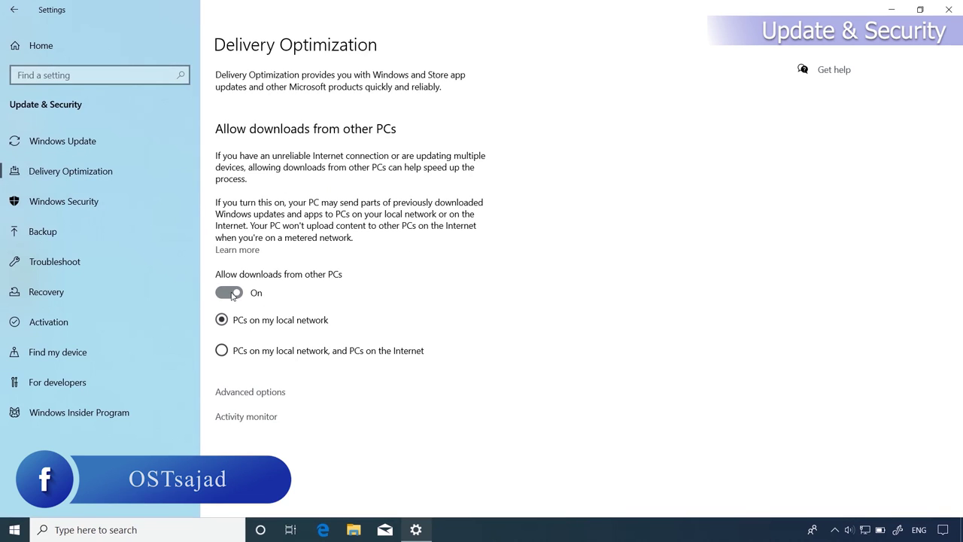
Step: Limit Delivery Optimization downloads by percentage of measured bandwidth, setting both the background and foreground limits to 5%
{"action": "left_click", "coordinate": [256, 395]}
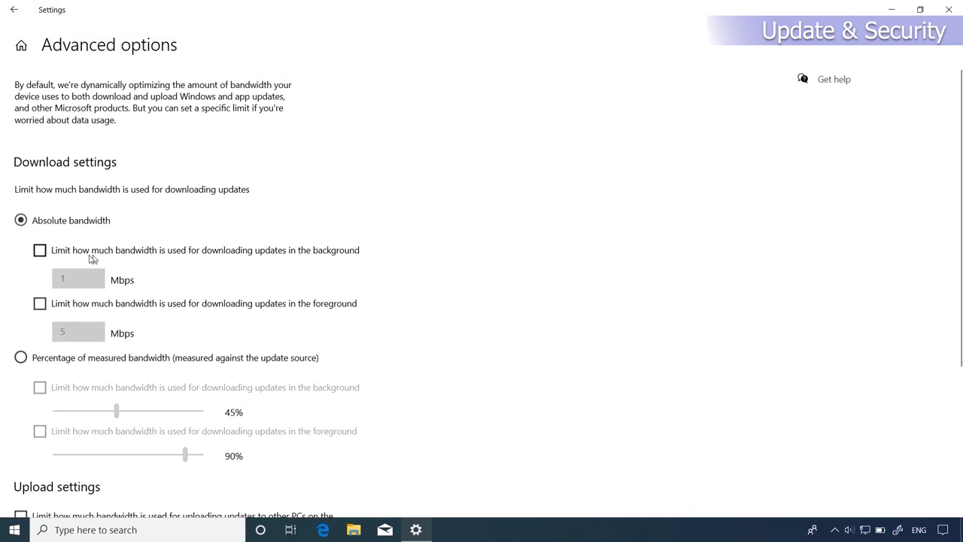
{"action": "left_click", "coordinate": [21, 358]}
{"action": "scroll", "coordinate": [258, 292], "scroll_direction": "down", "scroll_amount": 4}
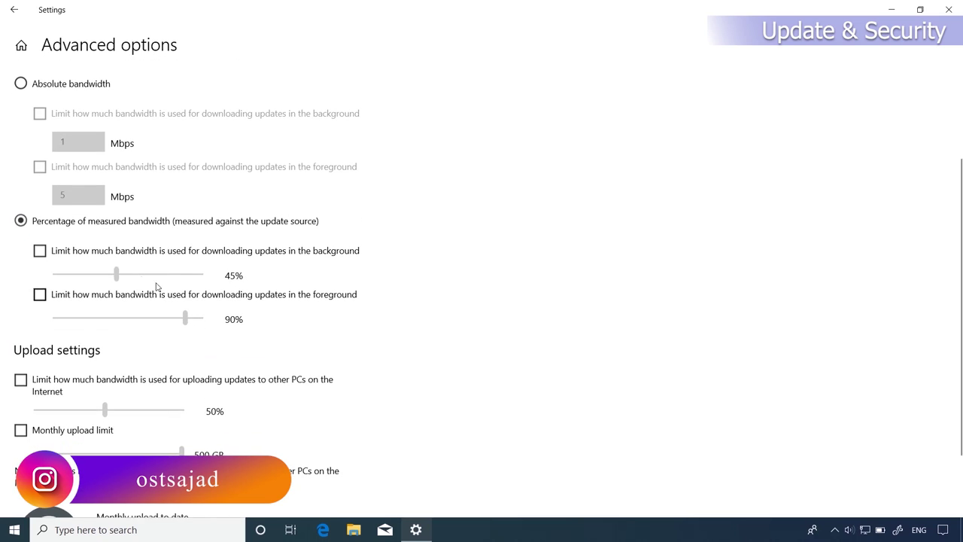
{"action": "left_click_drag", "start_coordinate": [118, 277], "coordinate": [47, 281]}
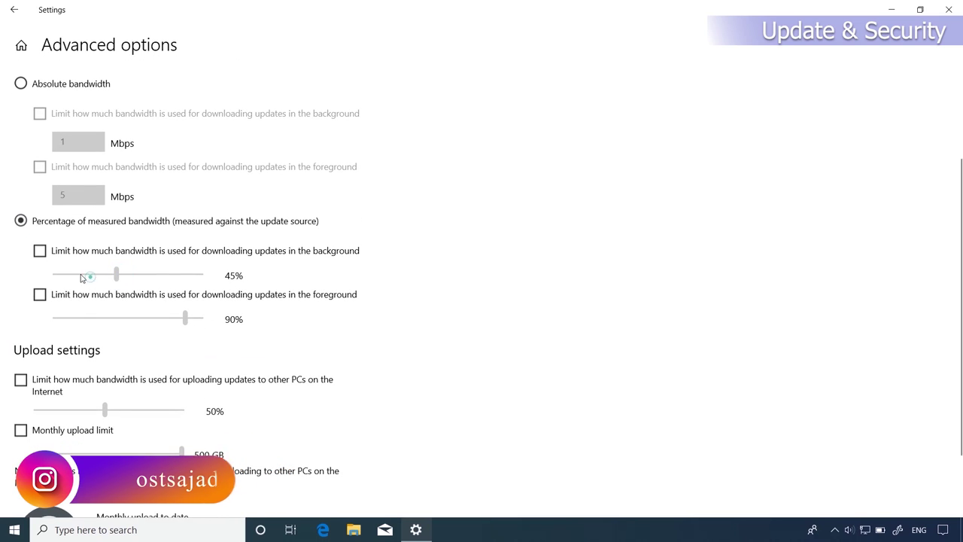
{"action": "left_click", "coordinate": [40, 252]}
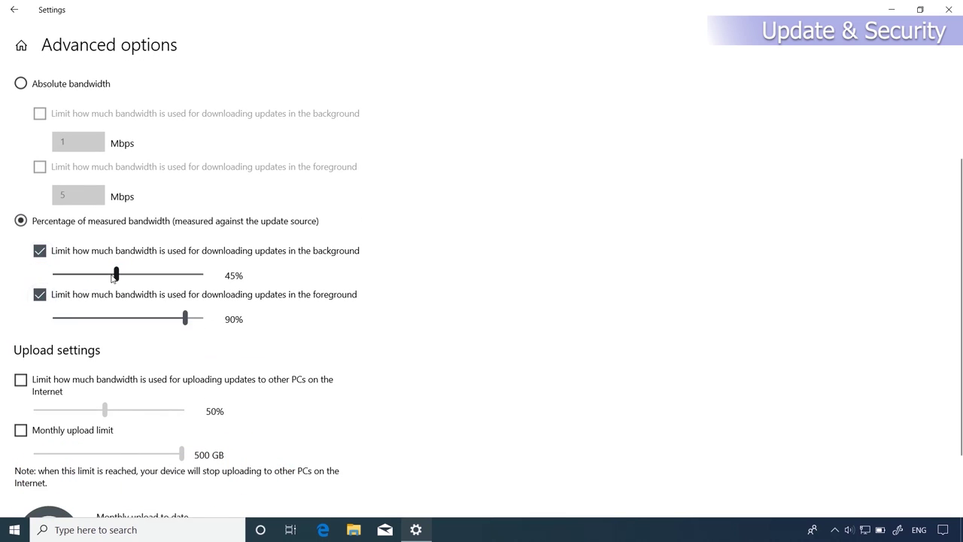
{"action": "left_click_drag", "start_coordinate": [116, 277], "coordinate": [50, 284]}
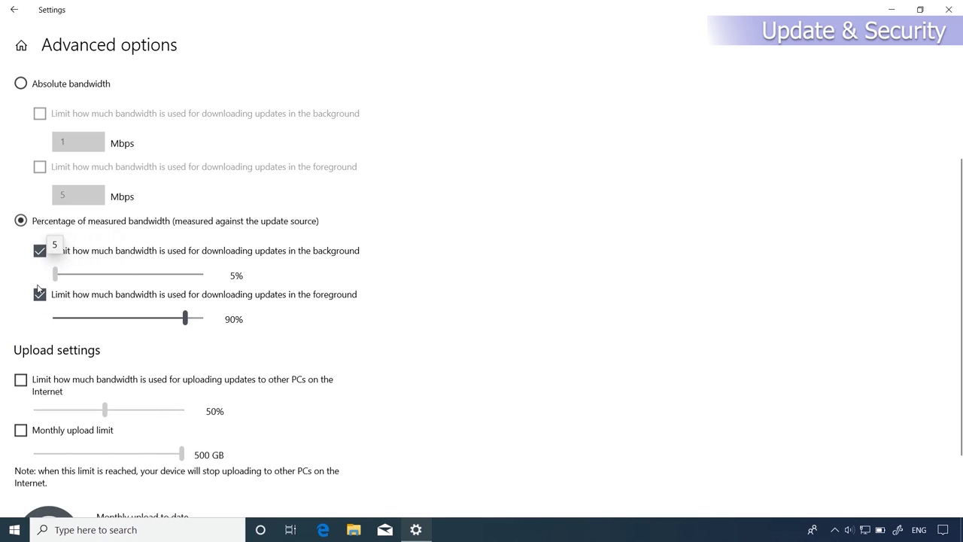
{"action": "left_click_drag", "start_coordinate": [186, 319], "coordinate": [33, 319]}
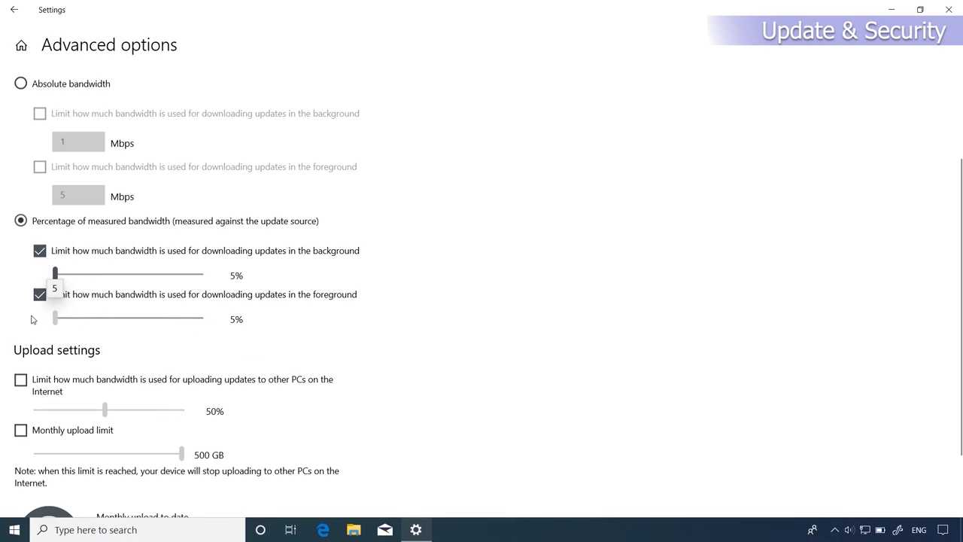
Step: Limit Delivery Optimization upload bandwidth to 5%, enable the monthly upload limit at its minimum, and close Settings
{"action": "scroll", "coordinate": [213, 231], "scroll_direction": "down", "scroll_amount": 2}
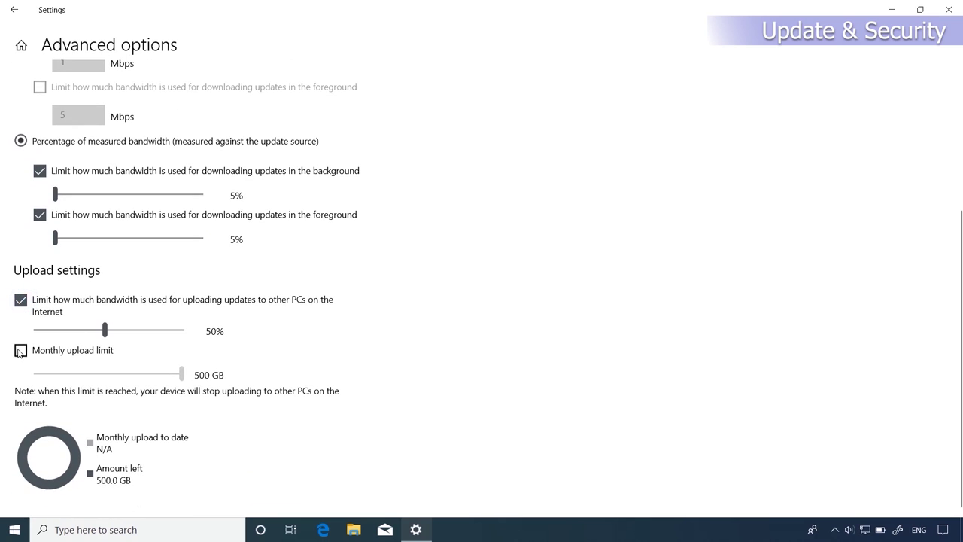
{"action": "left_click_drag", "start_coordinate": [99, 333], "coordinate": [32, 340]}
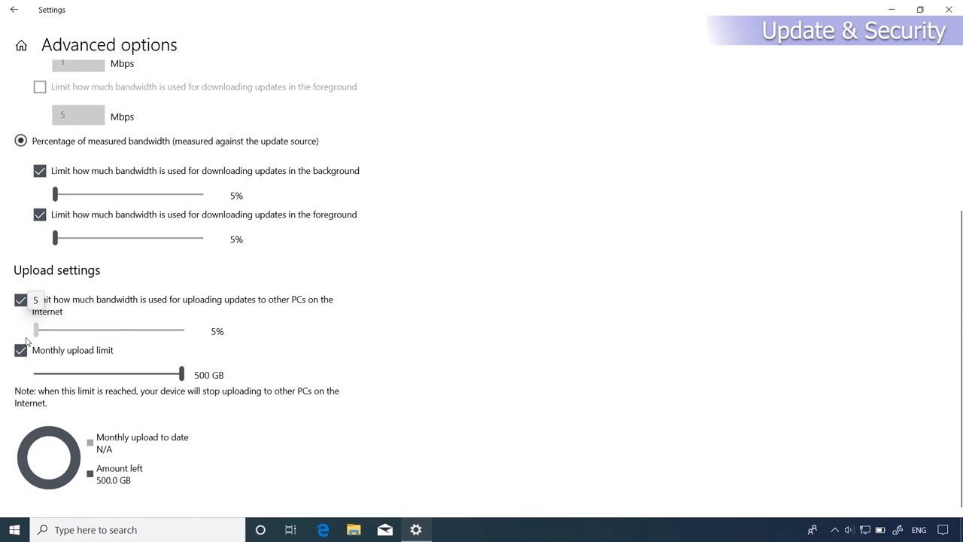
{"action": "left_click_drag", "start_coordinate": [178, 373], "coordinate": [13, 377]}
{"action": "left_click", "coordinate": [14, 9]}
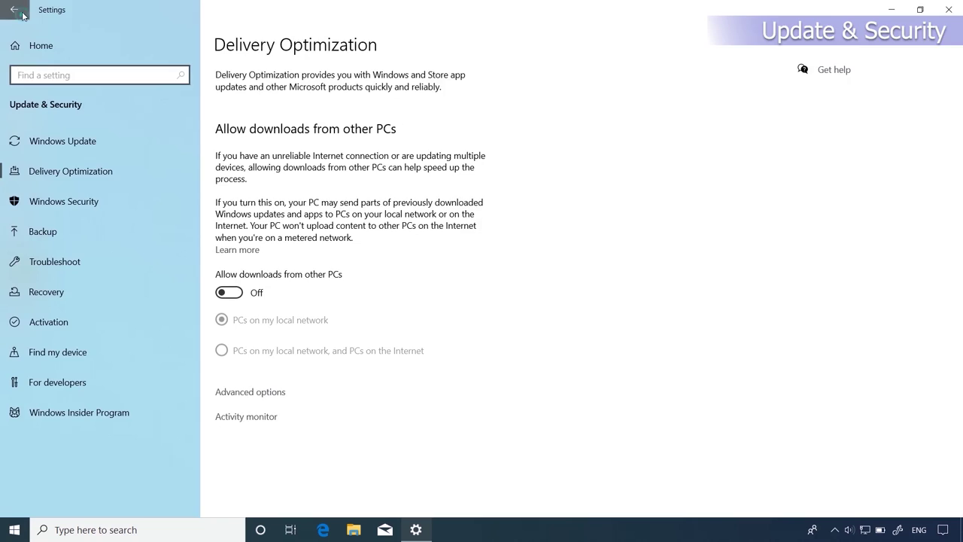
{"action": "left_click", "coordinate": [13, 10]}
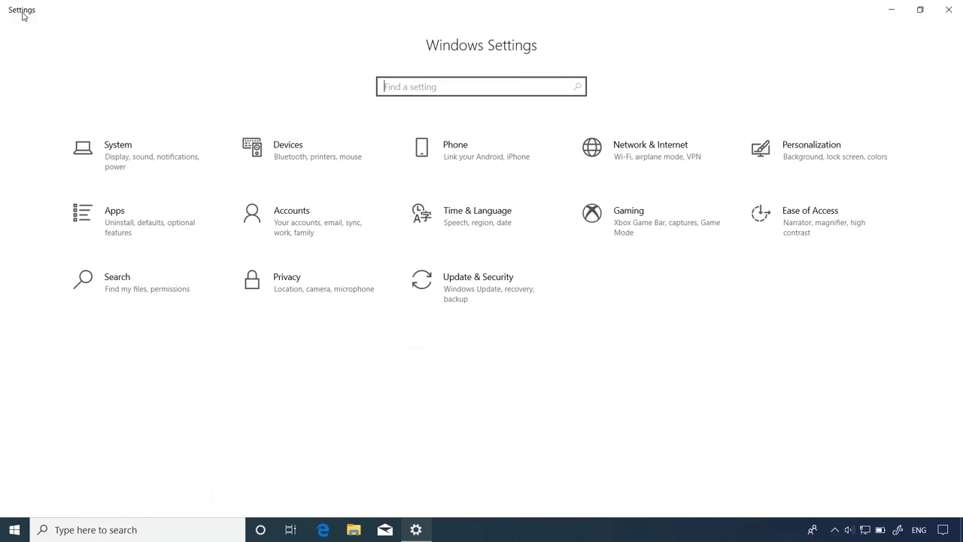
{"action": "left_click", "coordinate": [946, 14]}
Step: Set the eagle picture "# 4k-3840-x-2160-wallpapers-themefoxx (633).jpg" from Downloads as the desktop background and close the open windows
{"action": "left_click", "coordinate": [557, 117]}
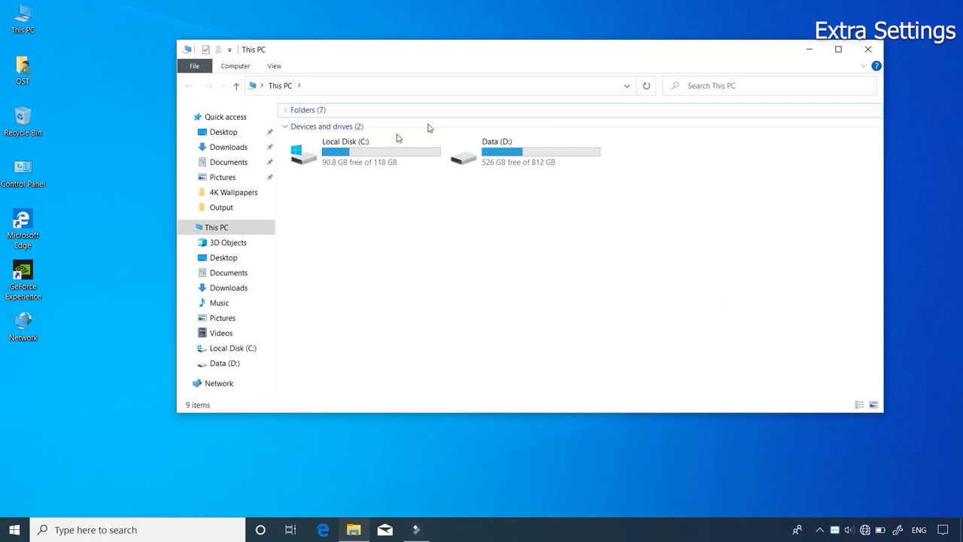
{"action": "left_click", "coordinate": [222, 153]}
{"action": "double_click", "coordinate": [376, 172]}
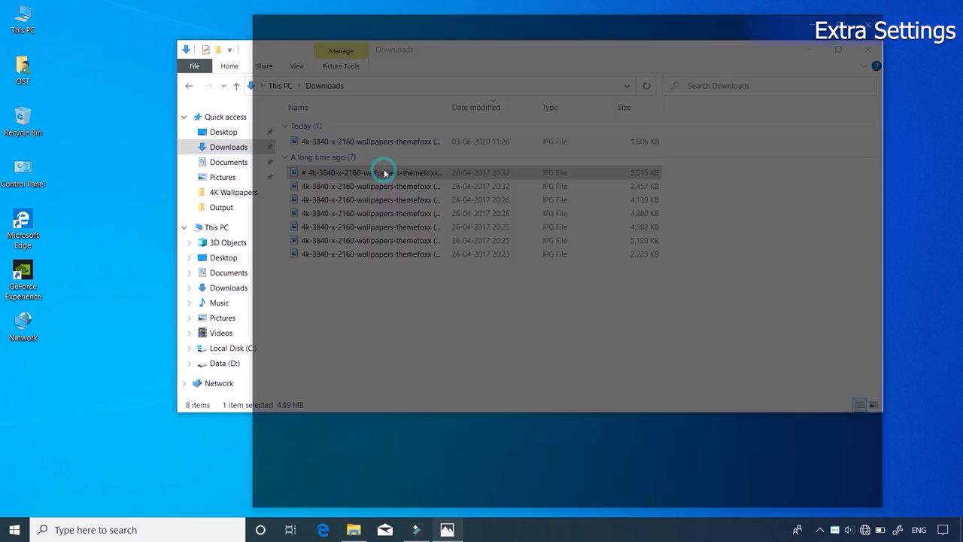
{"action": "right_click", "coordinate": [556, 175]}
{"action": "mouse_move", "coordinate": [608, 432]}
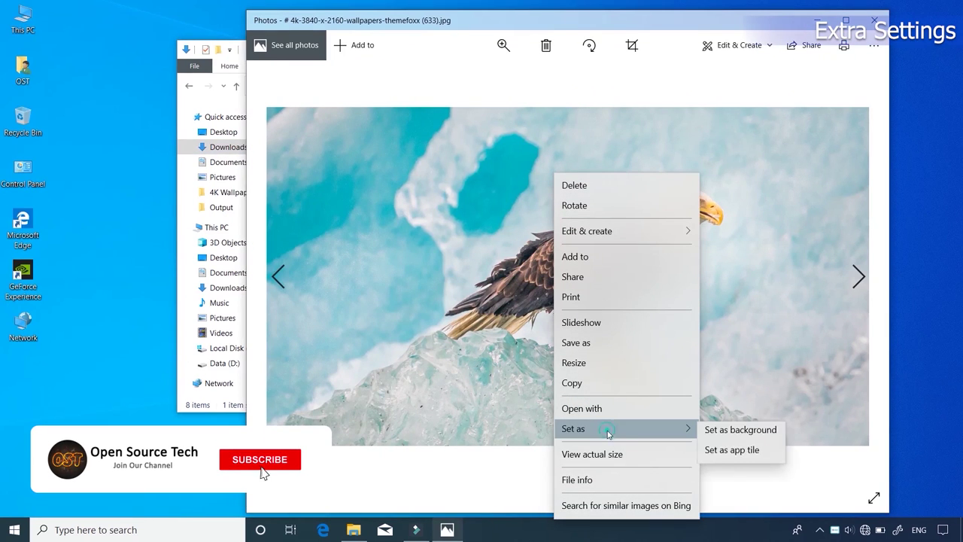
{"action": "left_click", "coordinate": [744, 454]}
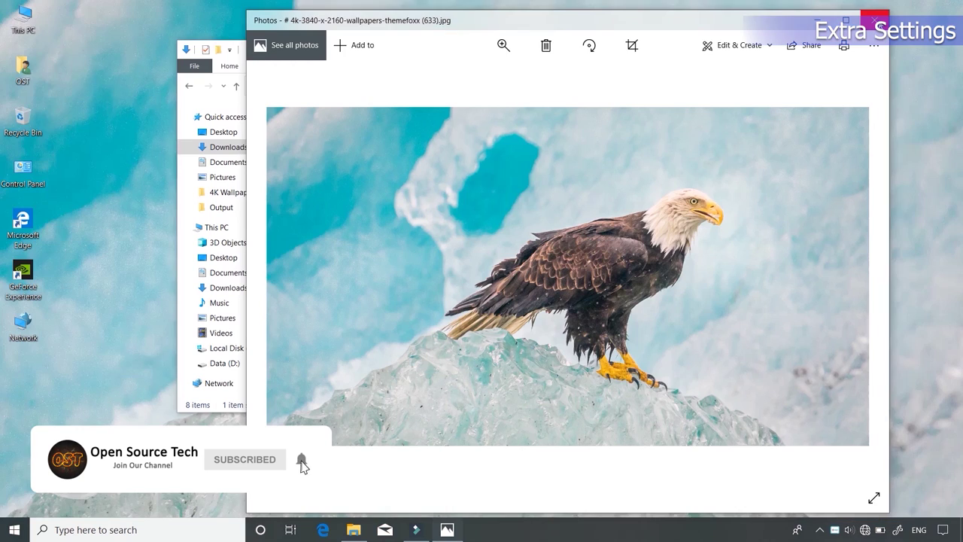
{"action": "left_click", "coordinate": [874, 21]}
{"action": "left_click", "coordinate": [865, 48]}
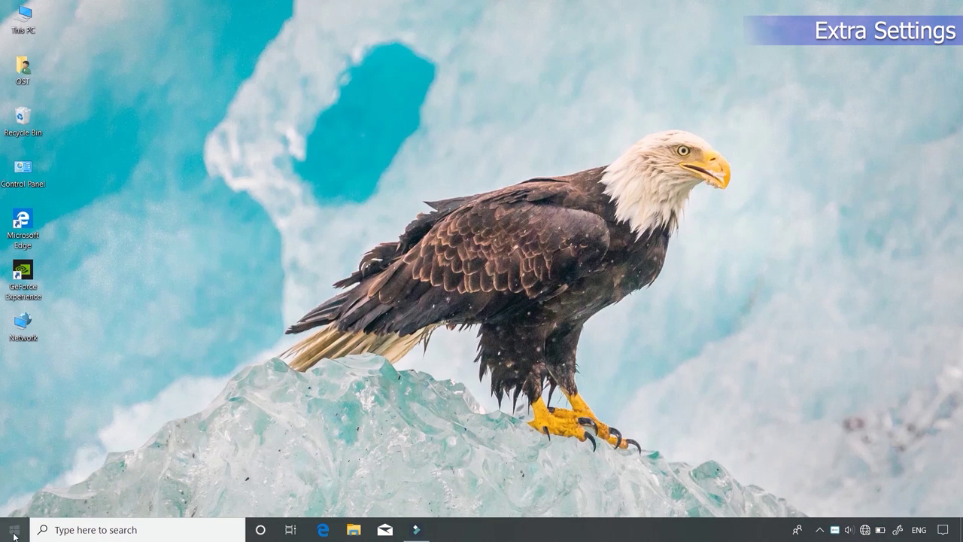
Step: Uninstall Bubble Witch 3 Saga from the list of all apps
{"action": "left_click", "coordinate": [15, 531]}
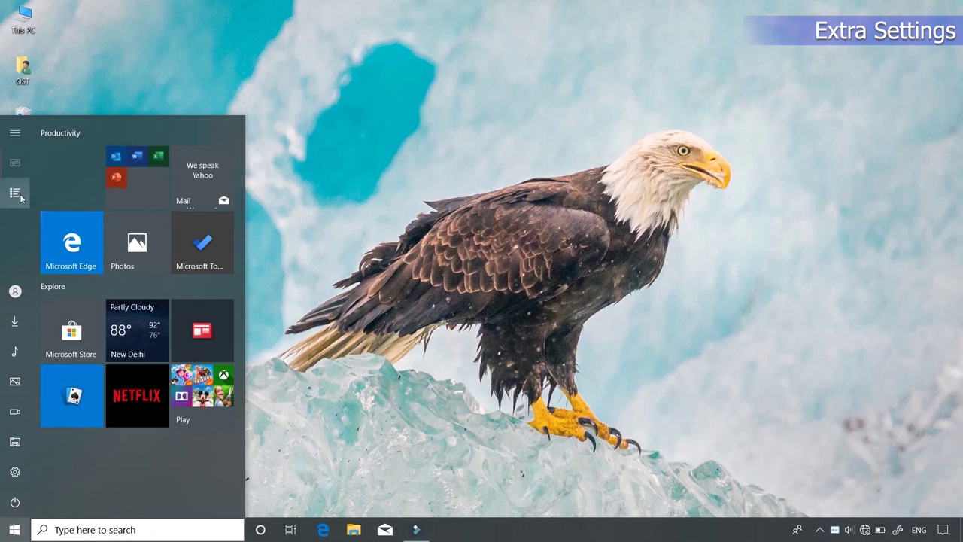
{"action": "left_click", "coordinate": [18, 195]}
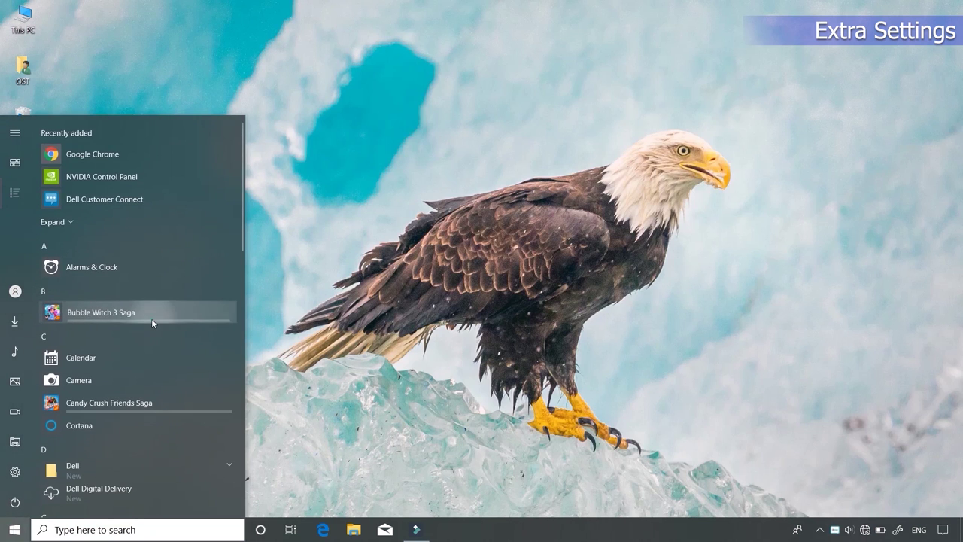
{"action": "right_click", "coordinate": [151, 322]}
{"action": "left_click", "coordinate": [190, 355]}
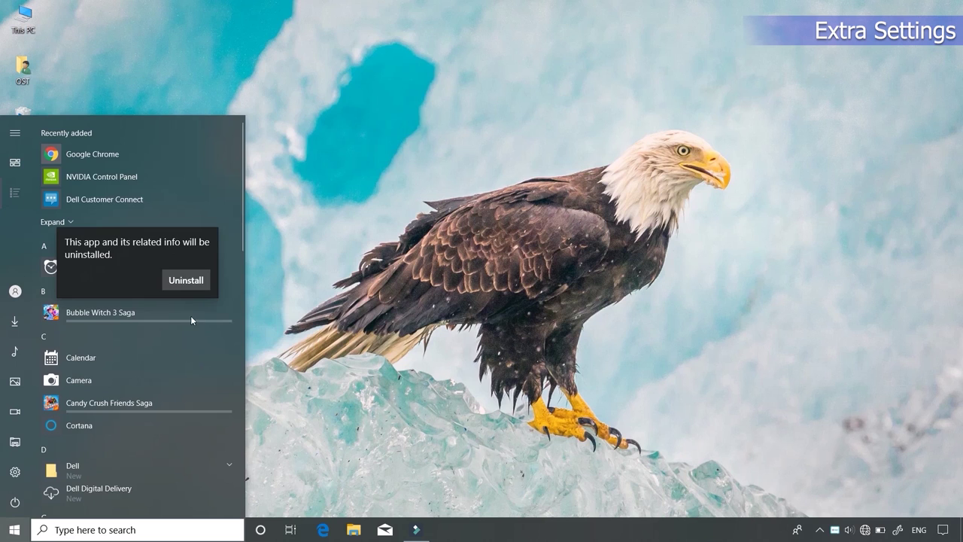
{"action": "left_click", "coordinate": [190, 288]}
Step: Uninstall Candy Crush Friends Saga and check the rest of the app list for other unneeded apps
{"action": "scroll", "coordinate": [172, 276], "scroll_direction": "down", "scroll_amount": 1}
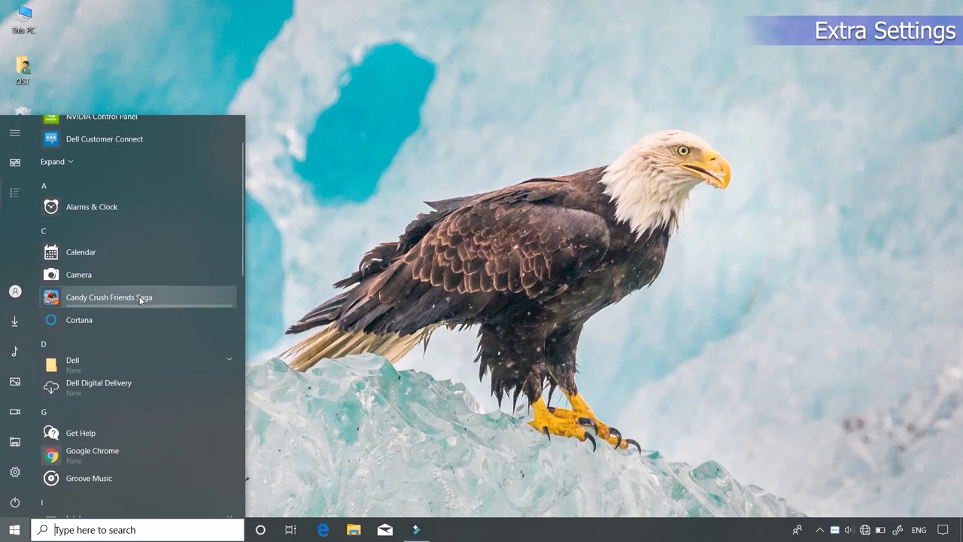
{"action": "right_click", "coordinate": [141, 300]}
{"action": "left_click", "coordinate": [180, 328]}
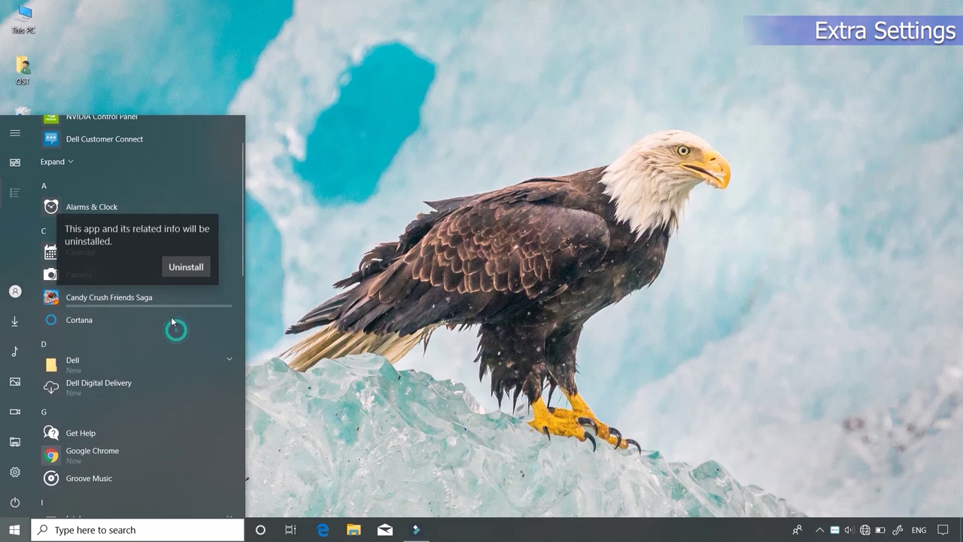
{"action": "left_click", "coordinate": [182, 267]}
{"action": "scroll", "coordinate": [176, 275], "scroll_direction": "down", "scroll_amount": 3}
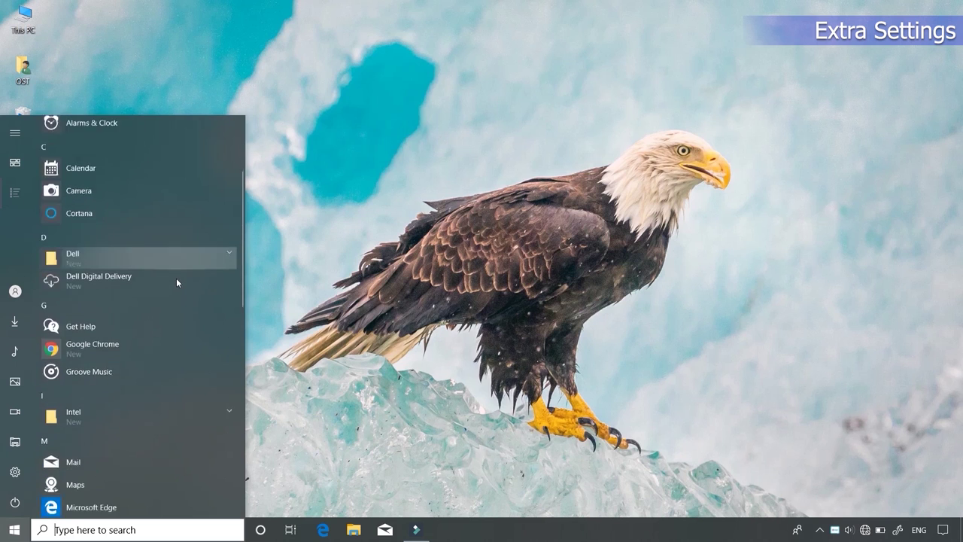
{"action": "scroll", "coordinate": [176, 280], "scroll_direction": "down", "scroll_amount": 6}
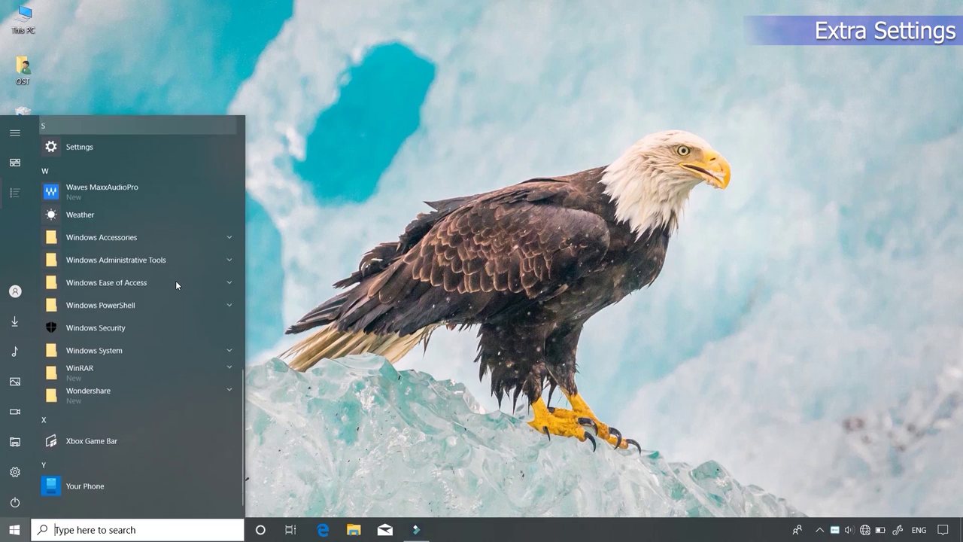
{"action": "scroll", "coordinate": [176, 282], "scroll_direction": "up", "scroll_amount": 10}
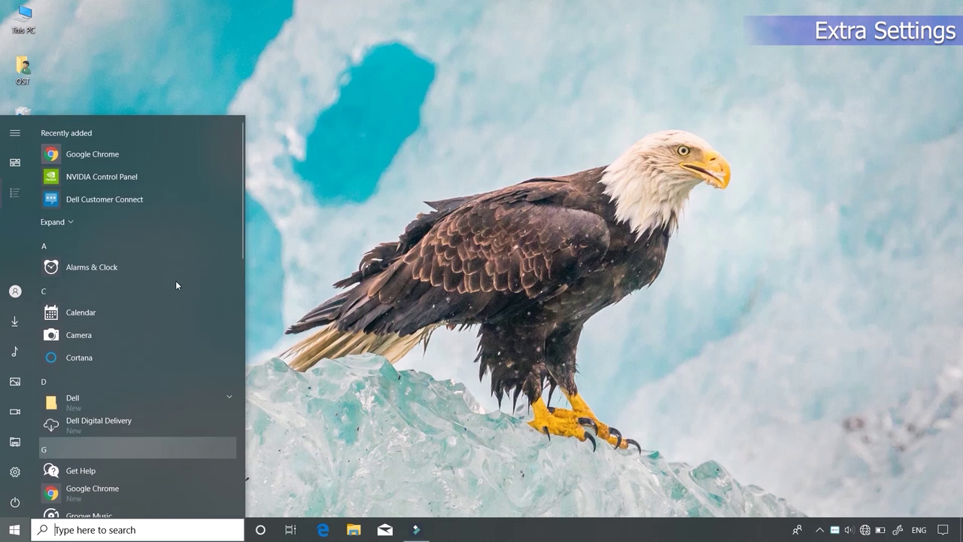
{"action": "left_click", "coordinate": [204, 73]}
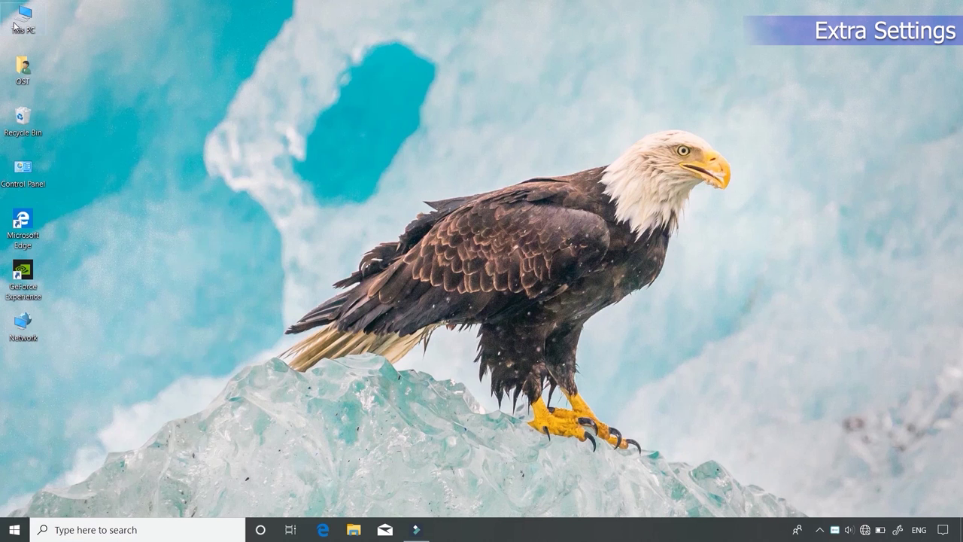
Step: Show hidden items in the OST user folder under Users on Local Disk (C:)
{"action": "double_click", "coordinate": [18, 22]}
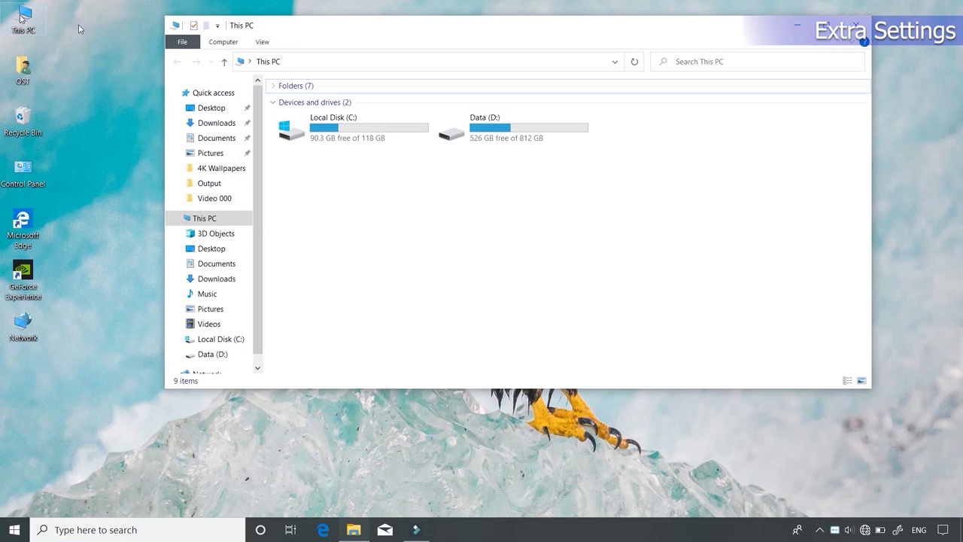
{"action": "double_click", "coordinate": [366, 137]}
{"action": "double_click", "coordinate": [341, 144]}
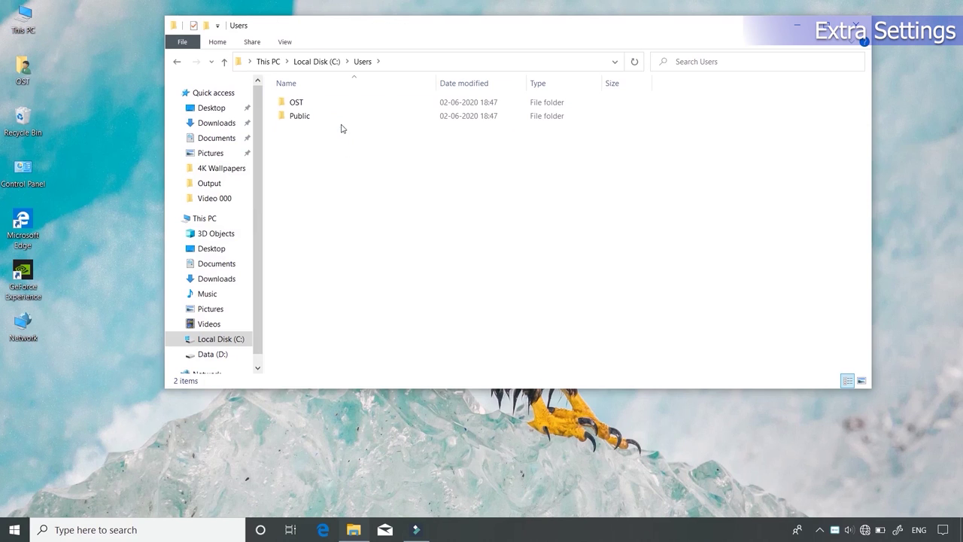
{"action": "double_click", "coordinate": [327, 100]}
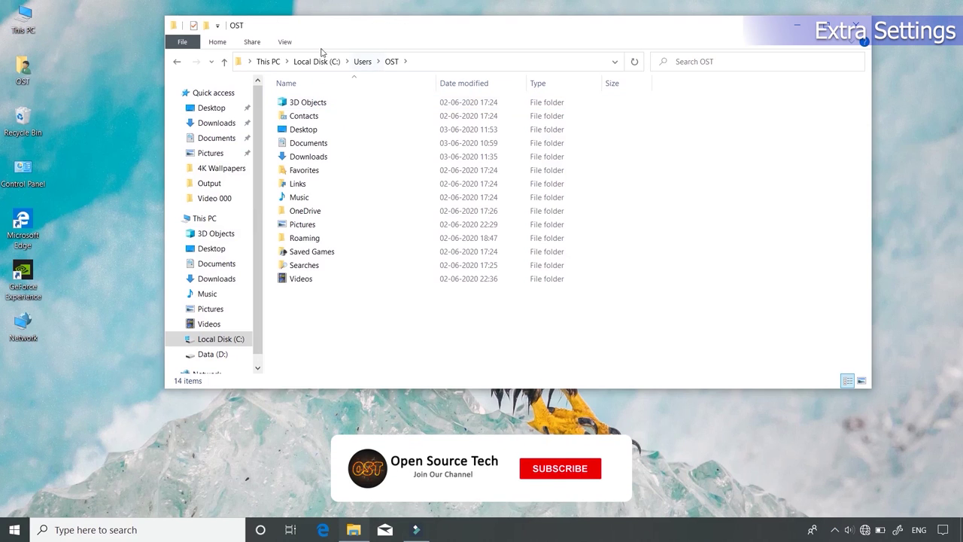
{"action": "left_click", "coordinate": [286, 42]}
{"action": "left_click", "coordinate": [594, 89]}
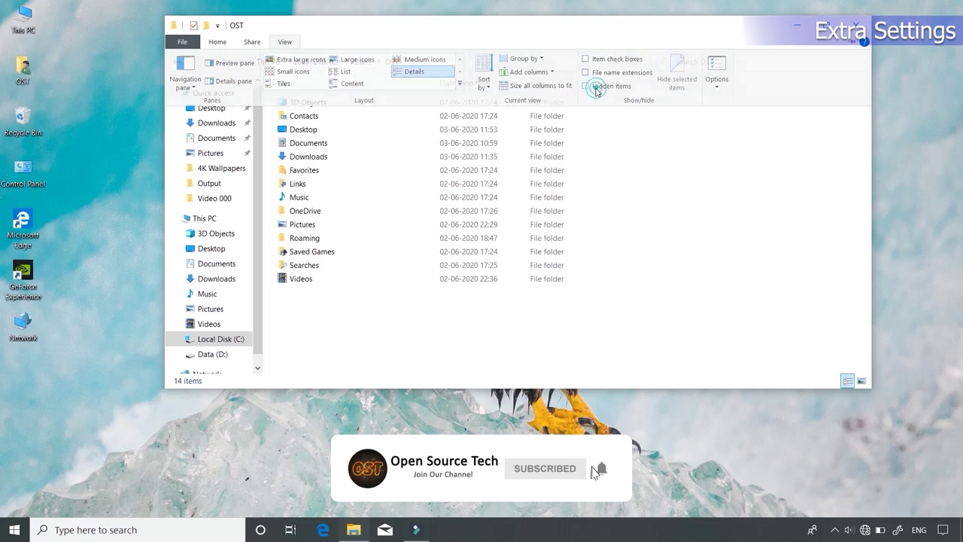
Step: Delete everything in the AppData\Local\Temp folder of the OST user, granting administrator permission for the protected folder
{"action": "double_click", "coordinate": [336, 119]}
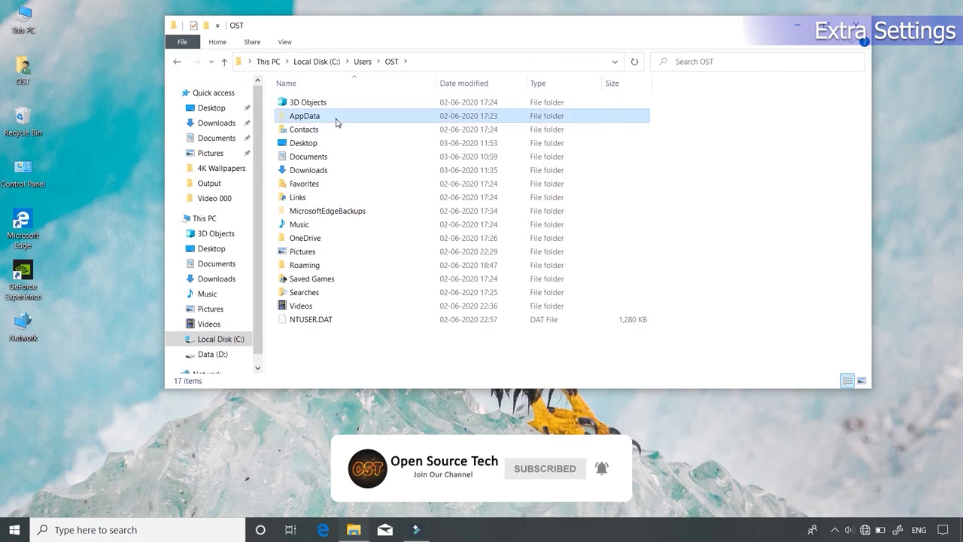
{"action": "double_click", "coordinate": [352, 104]}
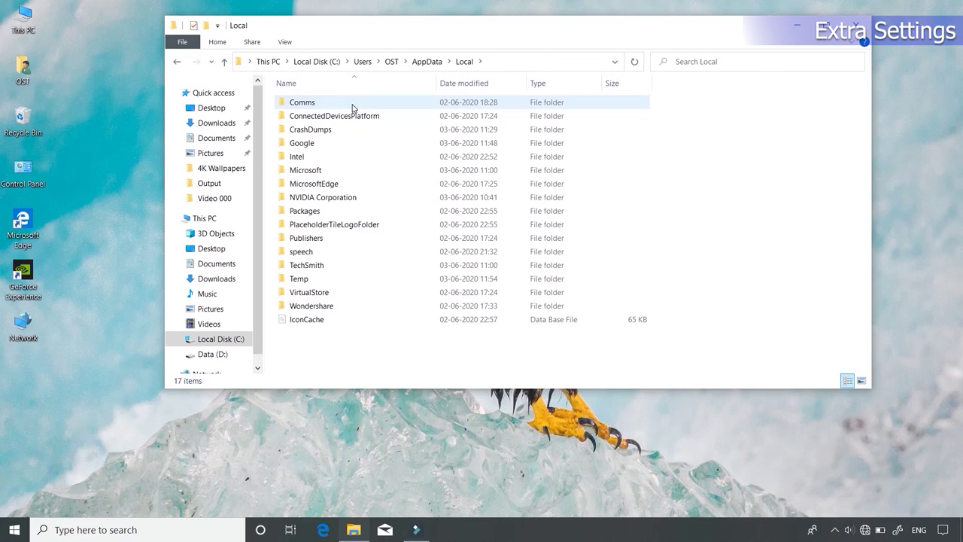
{"action": "double_click", "coordinate": [332, 280]}
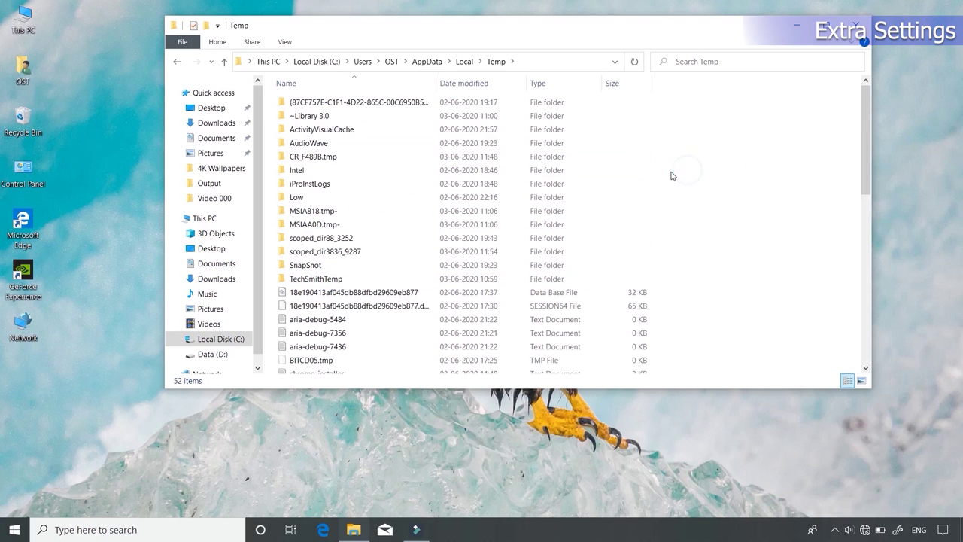
{"action": "key", "text": "ctrl+a"}
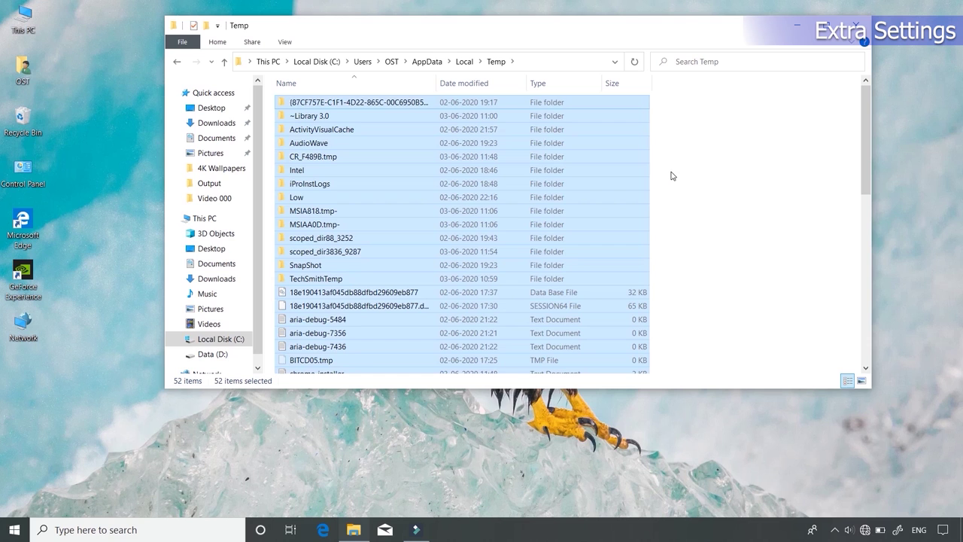
{"action": "right_click", "coordinate": [534, 174]}
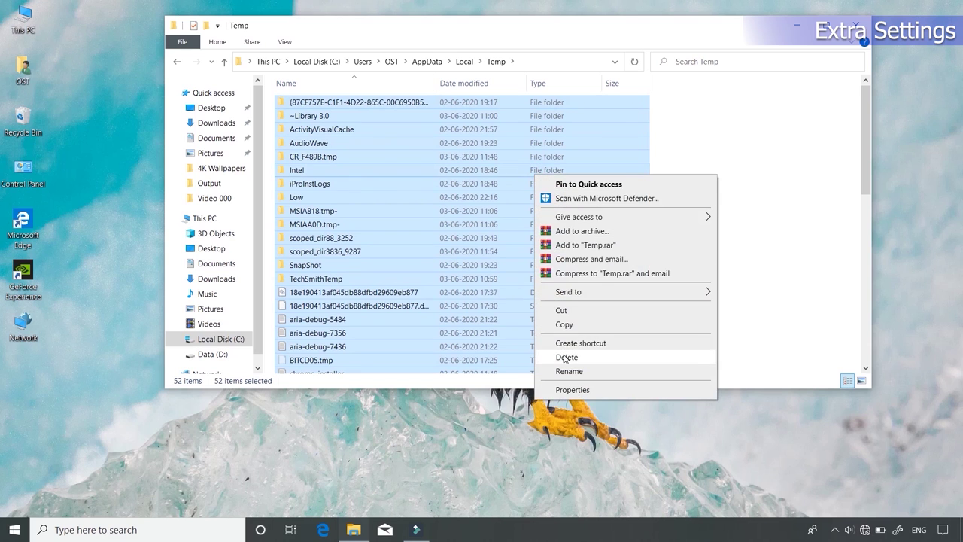
{"action": "left_click", "coordinate": [549, 354]}
{"action": "left_click", "coordinate": [527, 276]}
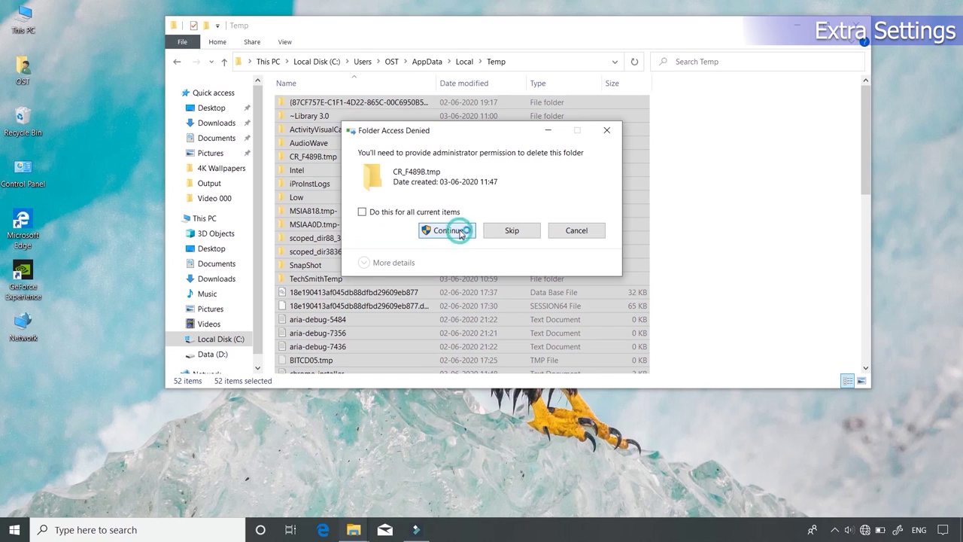
{"action": "left_click", "coordinate": [447, 230]}
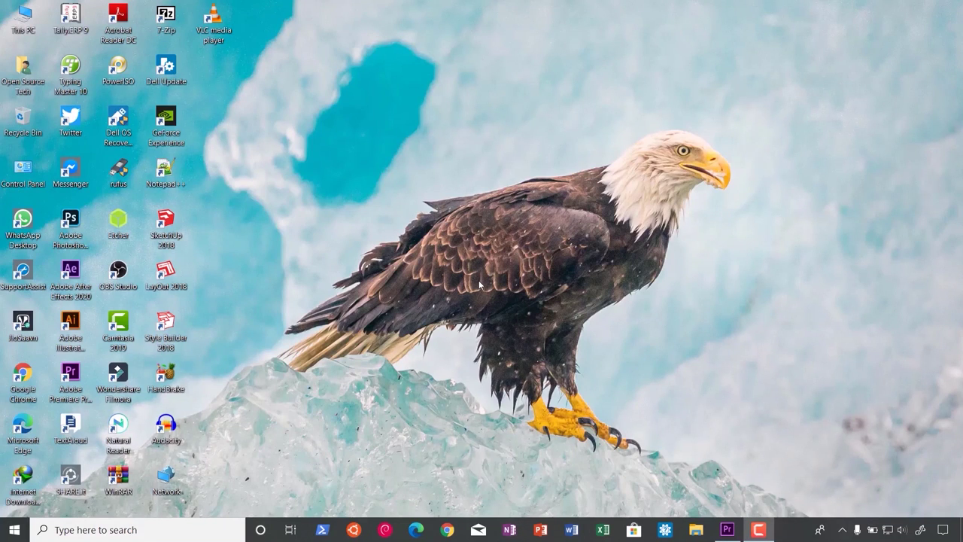
Step: Open the Start menu to view the list of all installed apps
{"action": "left_click", "coordinate": [14, 529]}
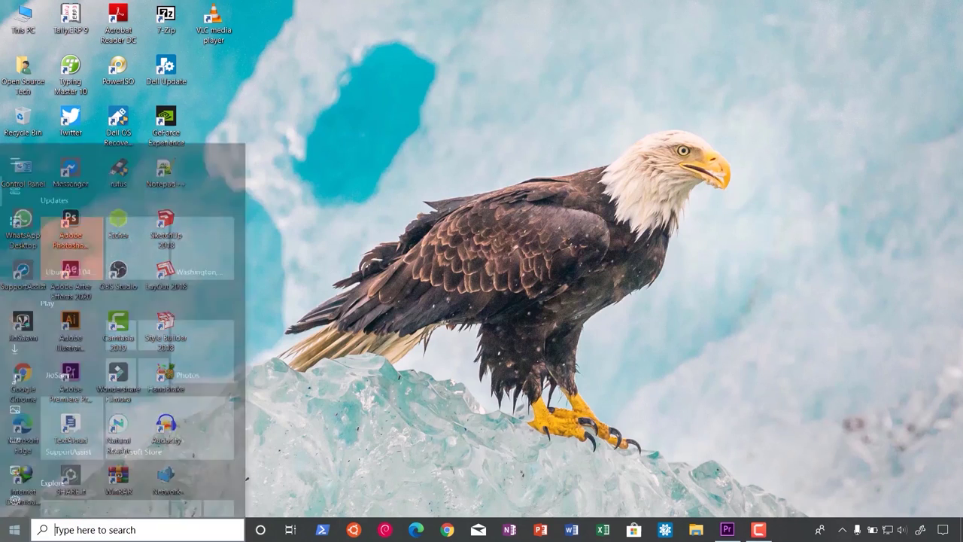
{"action": "mouse_move", "coordinate": [22, 205]}
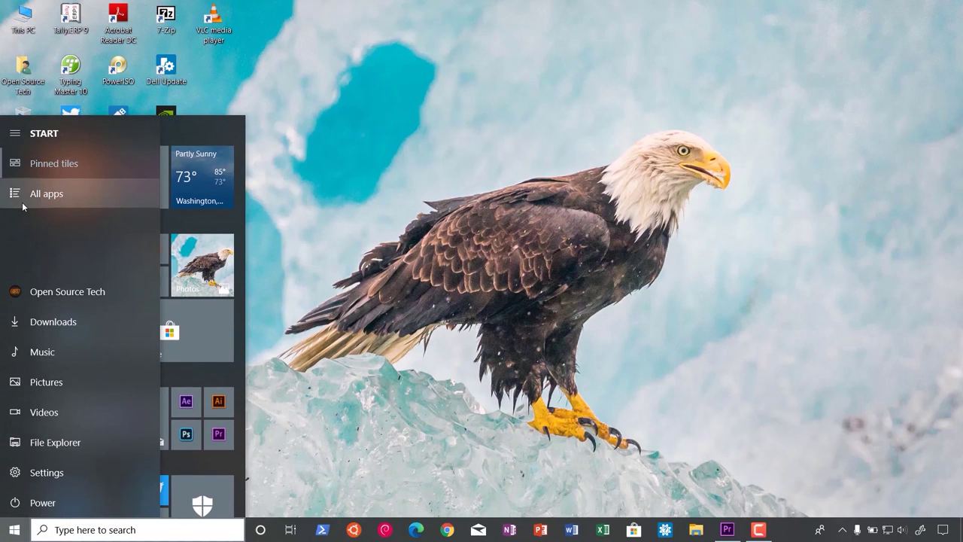